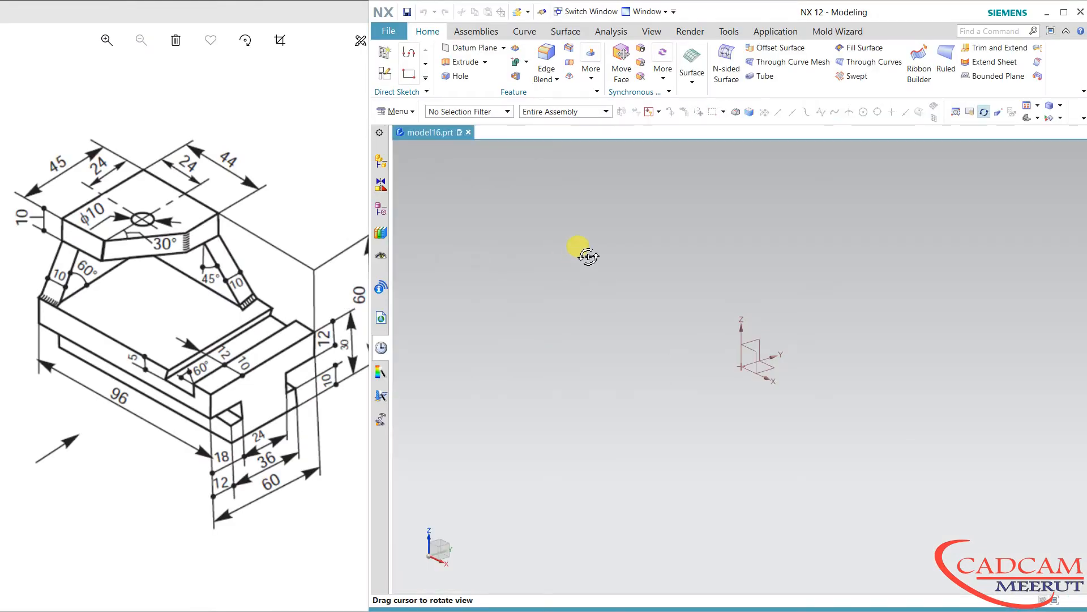
Create a sketch on the YZ plane with the Y axis as its horizontal reference
click(385, 73)
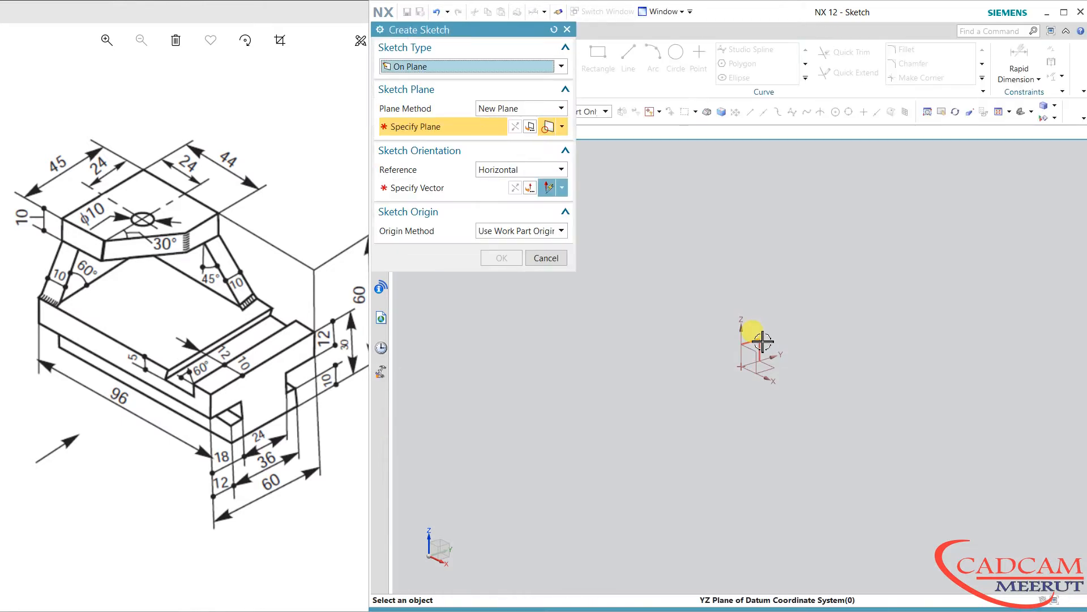
click(754, 337)
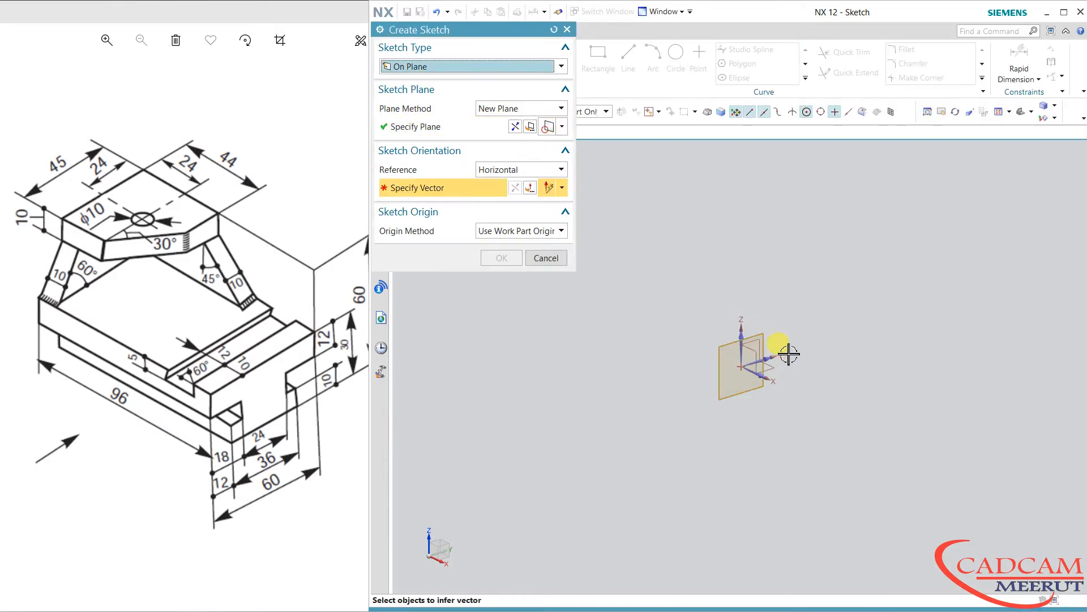
click(780, 357)
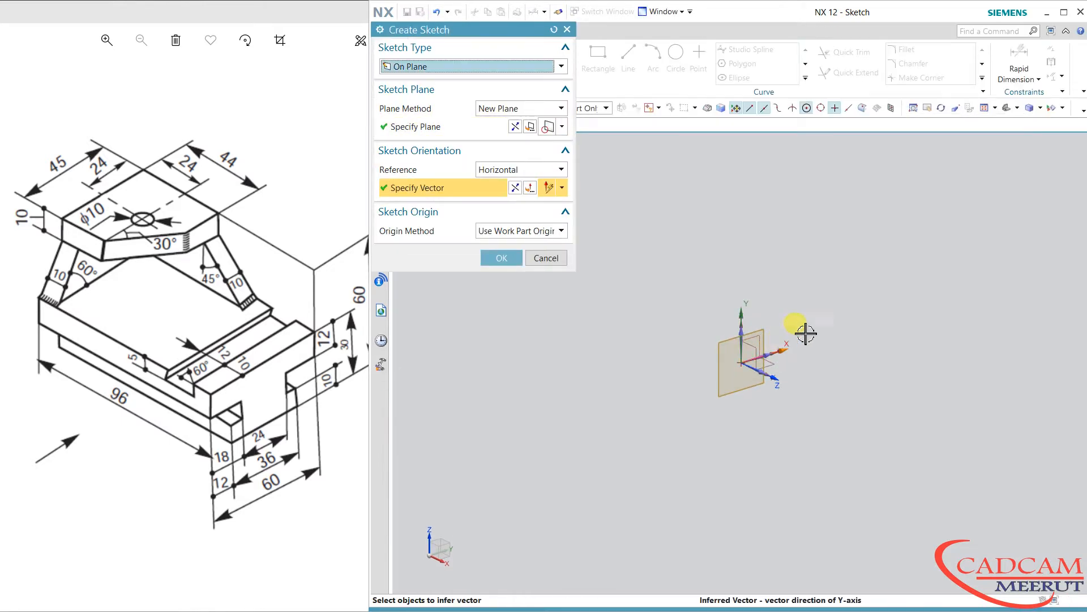
click(498, 256)
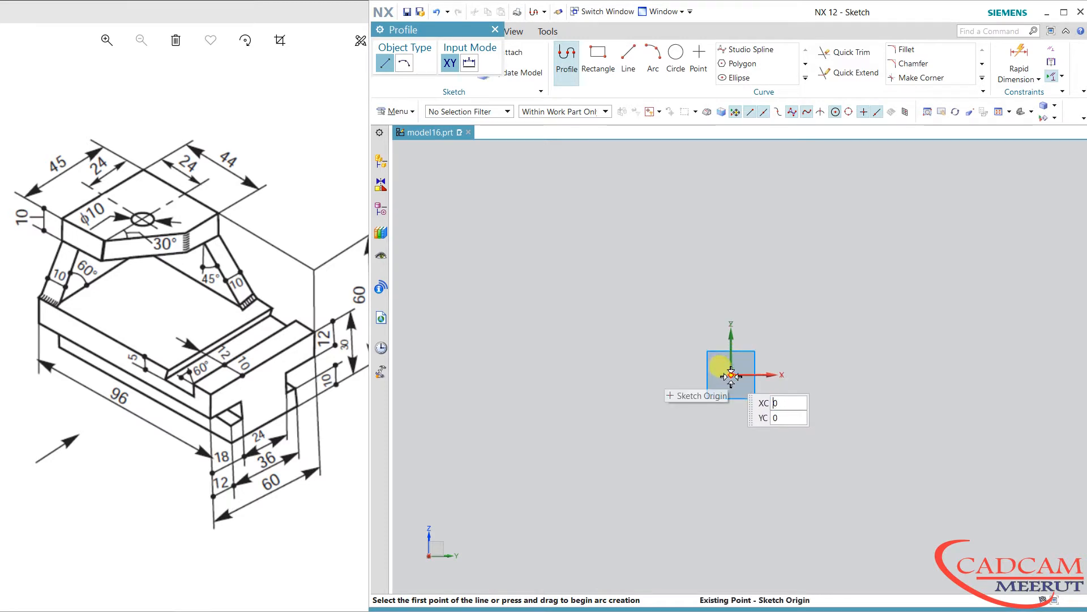
Sketch an open stepped profile of horizontal and vertical lines, with a top line about 67 mm long and an upper vertical edge about 12 mm
click(666, 362)
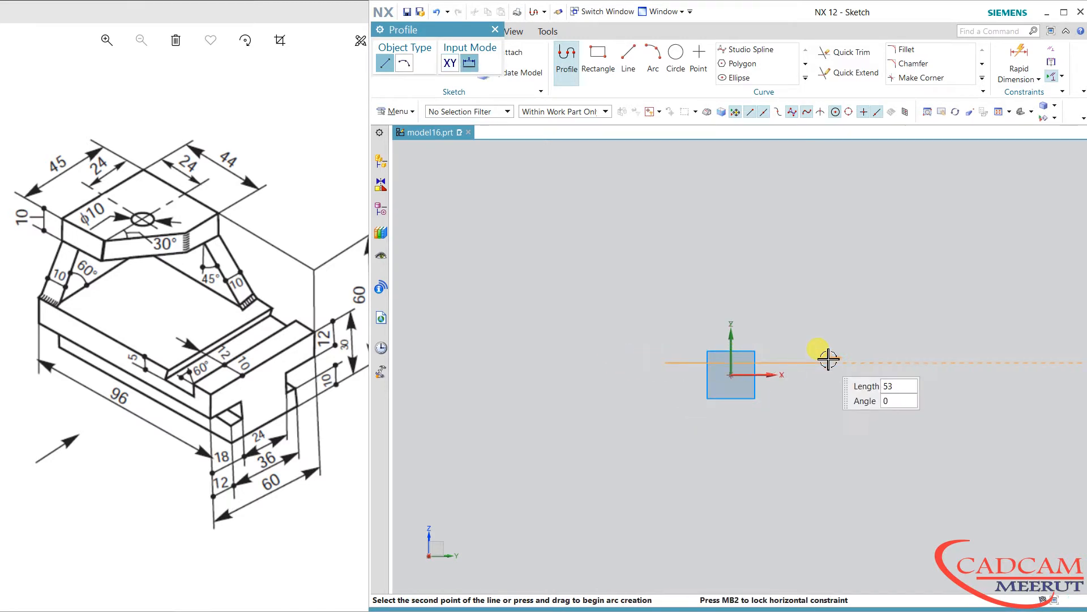
click(787, 361)
text(6)
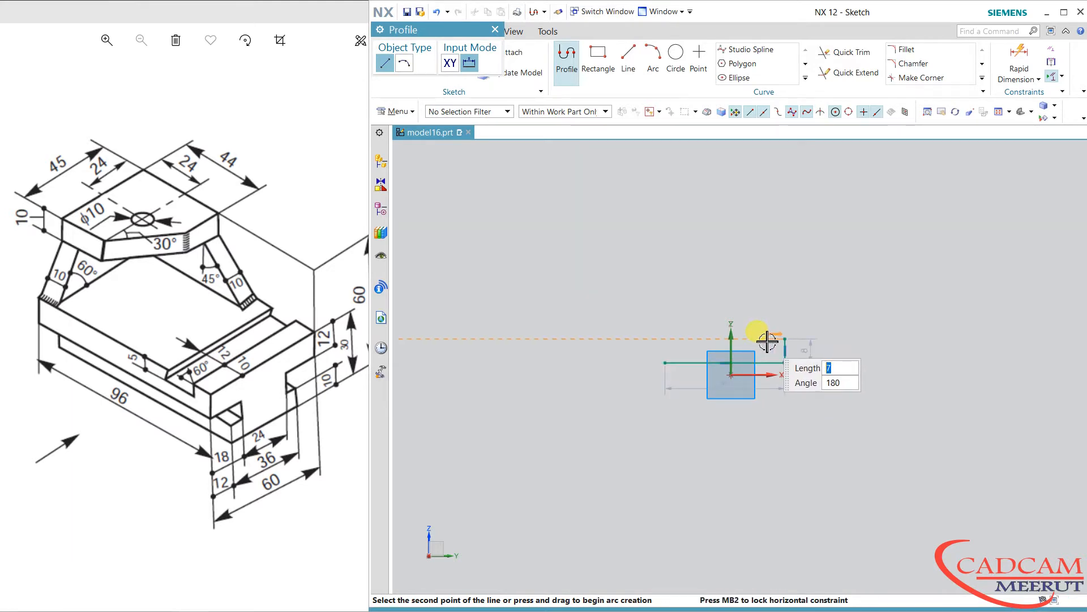
key(Return)
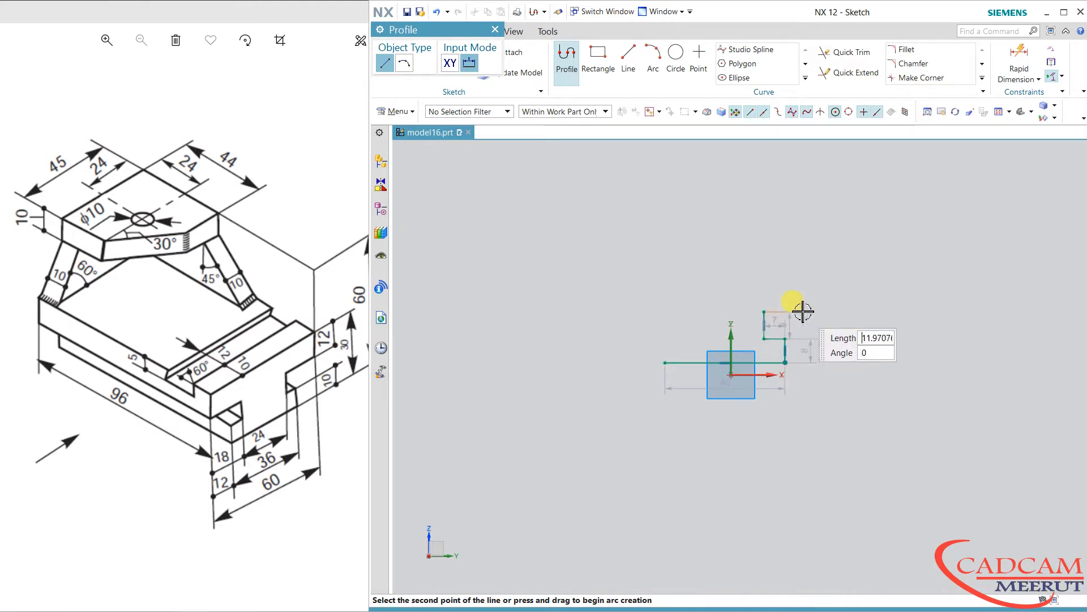
click(815, 311)
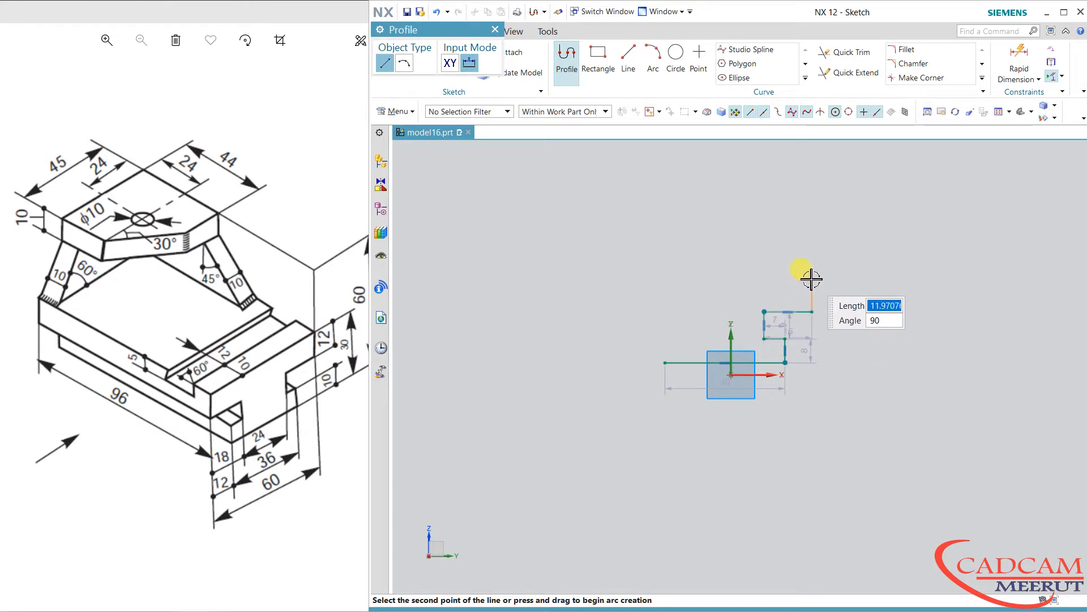
click(813, 279)
click(611, 276)
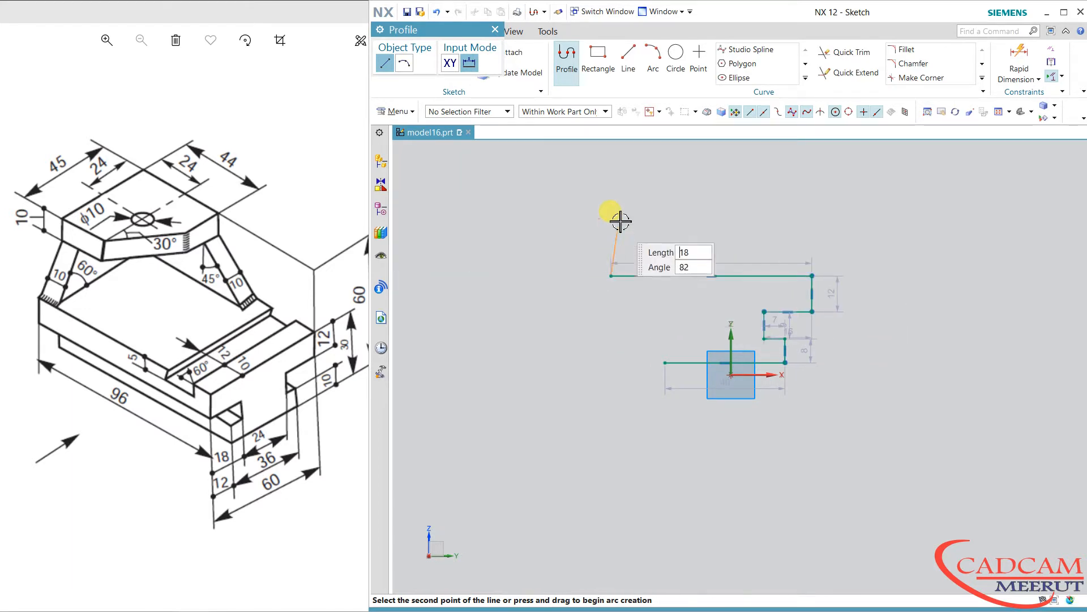
key(Escape)
key(Escape)
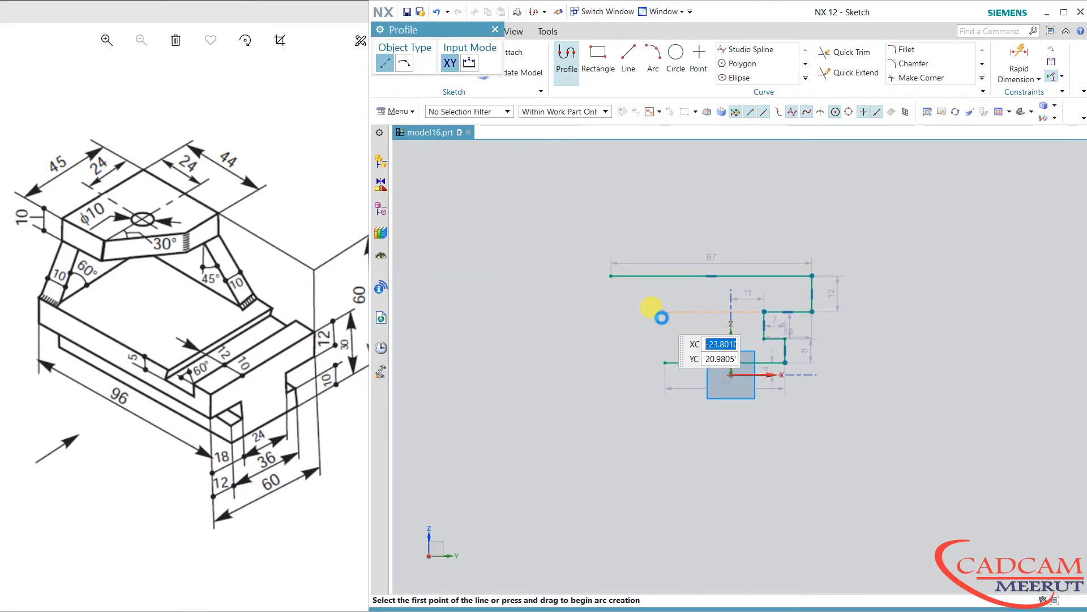
Constrain the midpoint of the profile's bottom line to coincide with the sketch origin
click(735, 376)
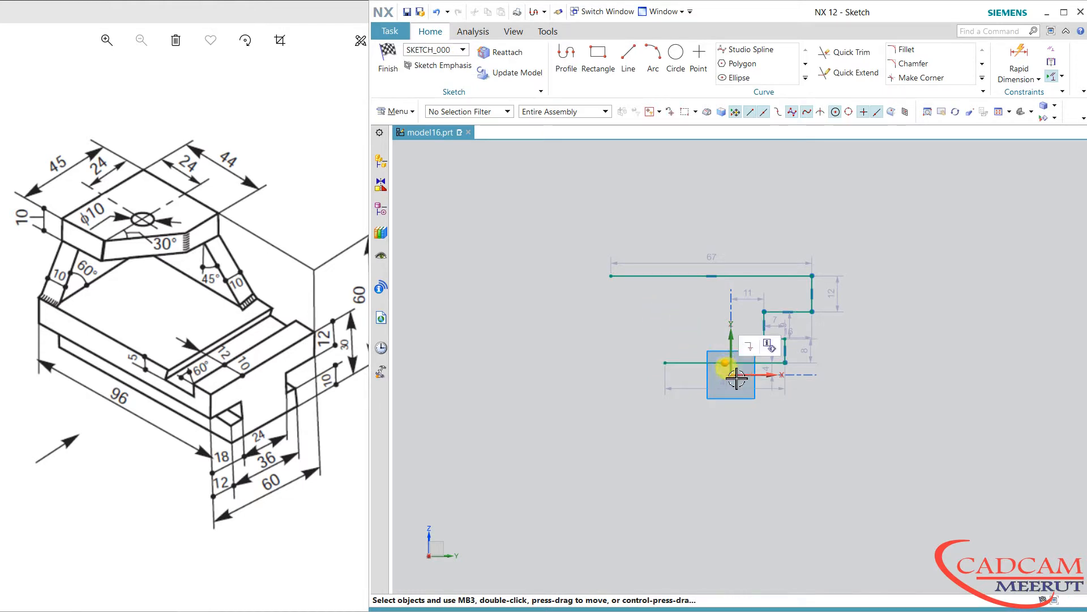
click(732, 375)
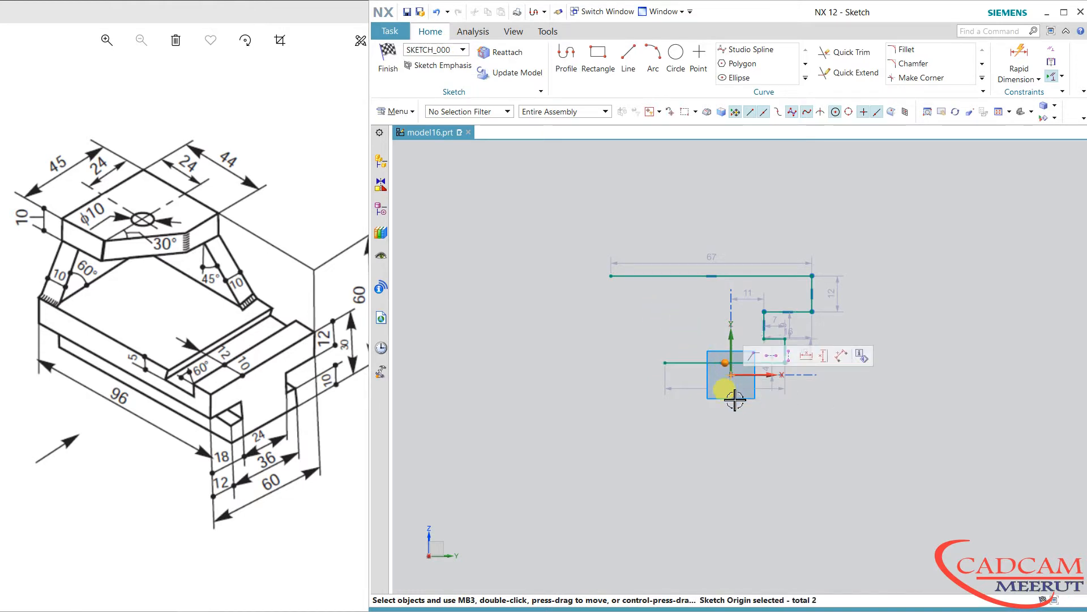
click(754, 358)
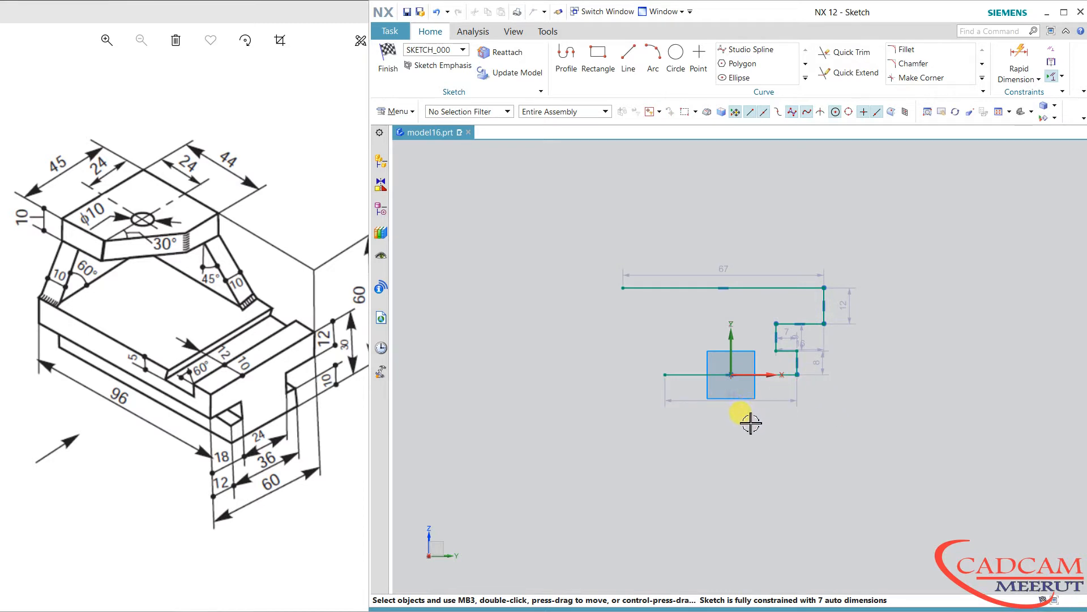
Set the length of the profile's bottom line to 24 mm
double_click(736, 398)
text(24)
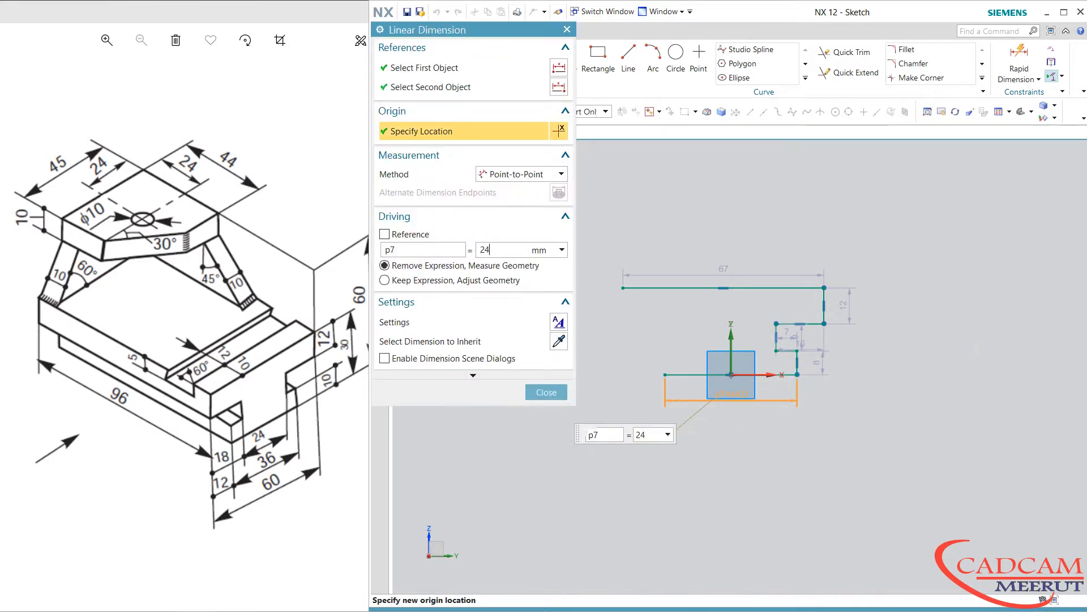
key(Return)
scroll(687, 364, up, 3)
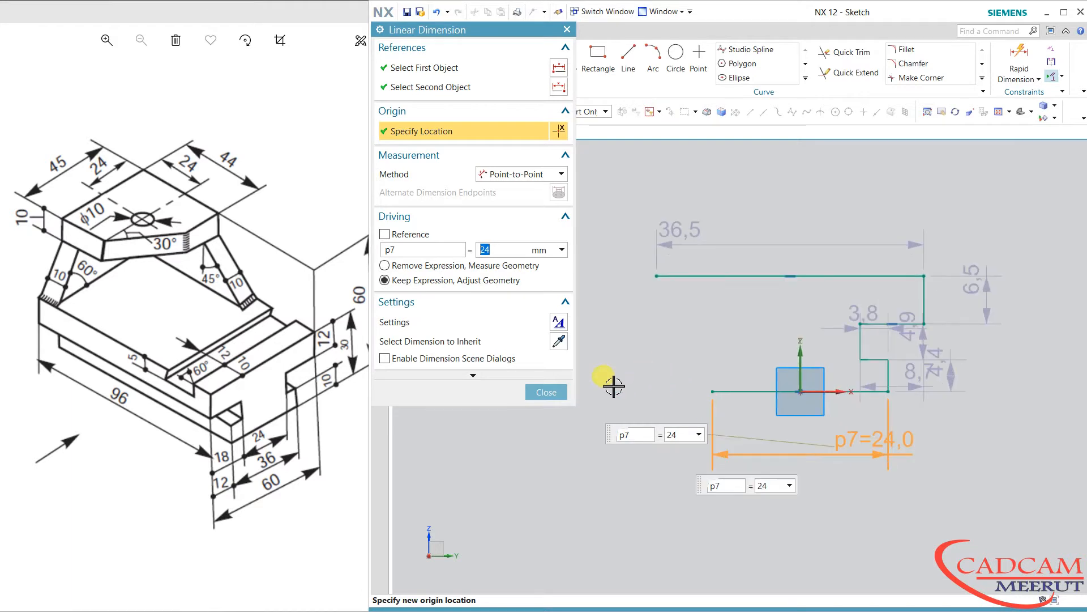
click(546, 392)
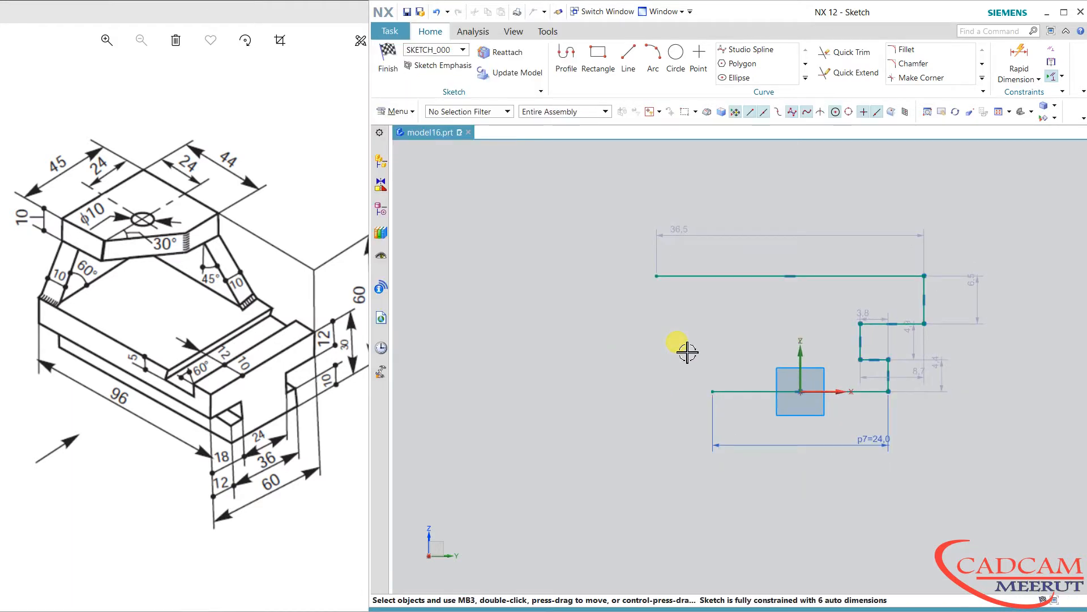
Constrain the top line's midpoint onto the vertical sketch axis
click(791, 276)
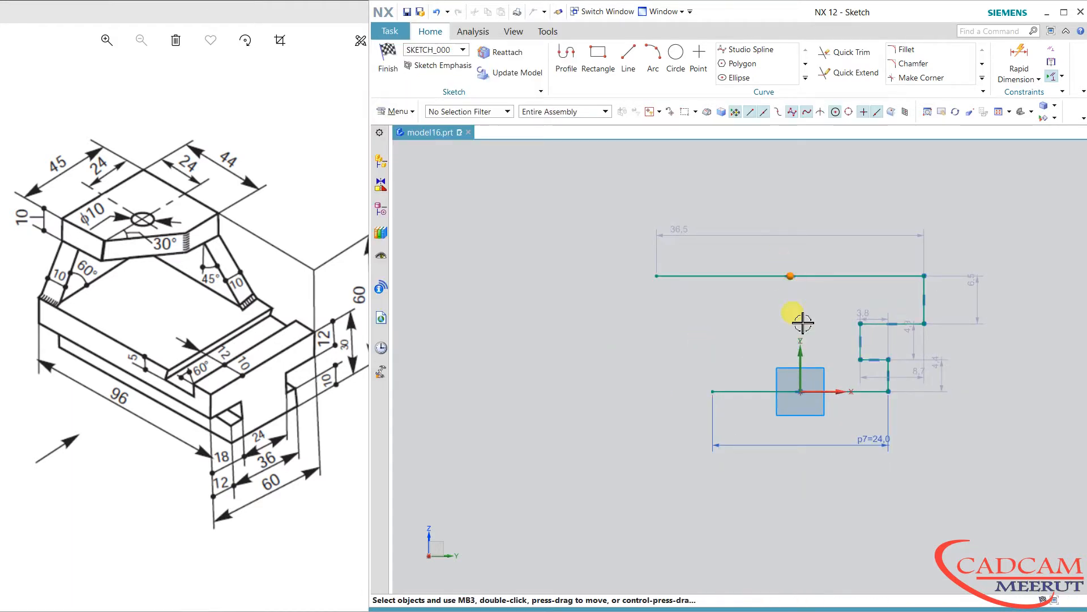
click(801, 358)
click(824, 335)
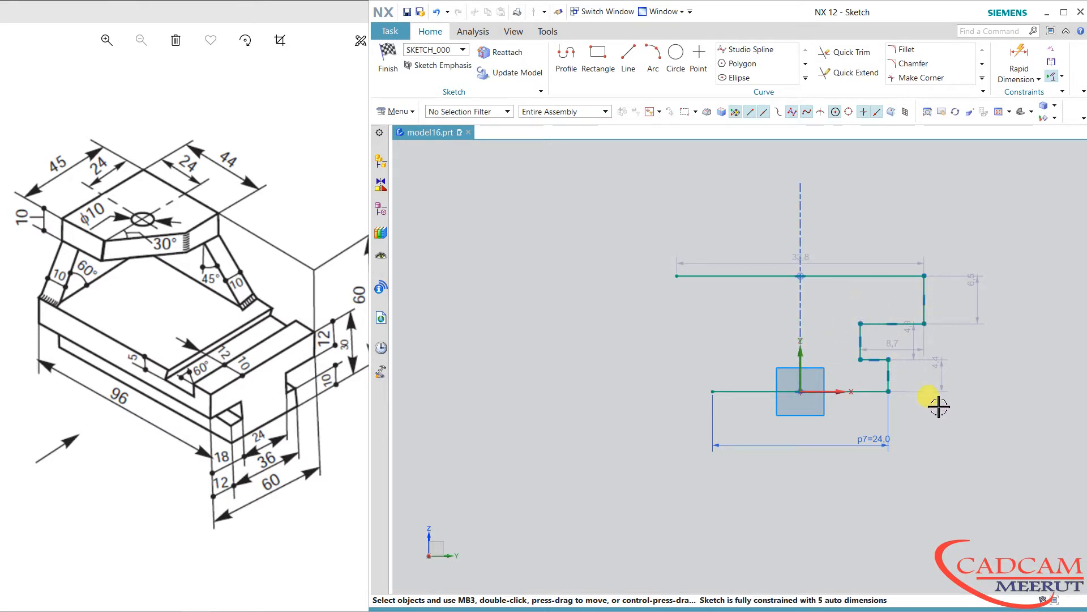
Set the lower vertical edge's height to 10 mm and the upper vertical edge's height to 12 mm
double_click(935, 376)
text(10)
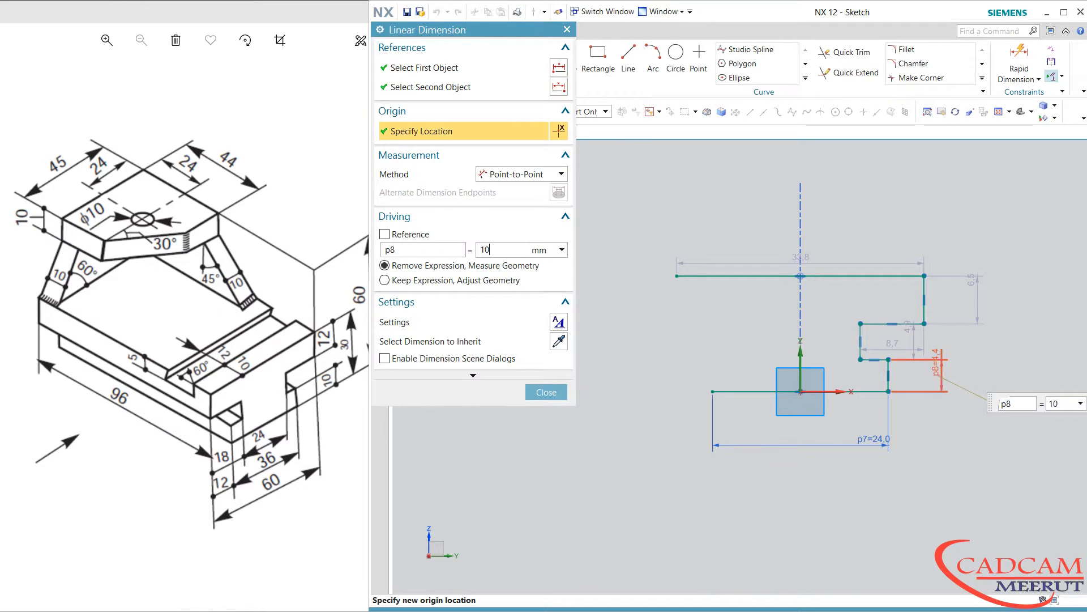
key(Return)
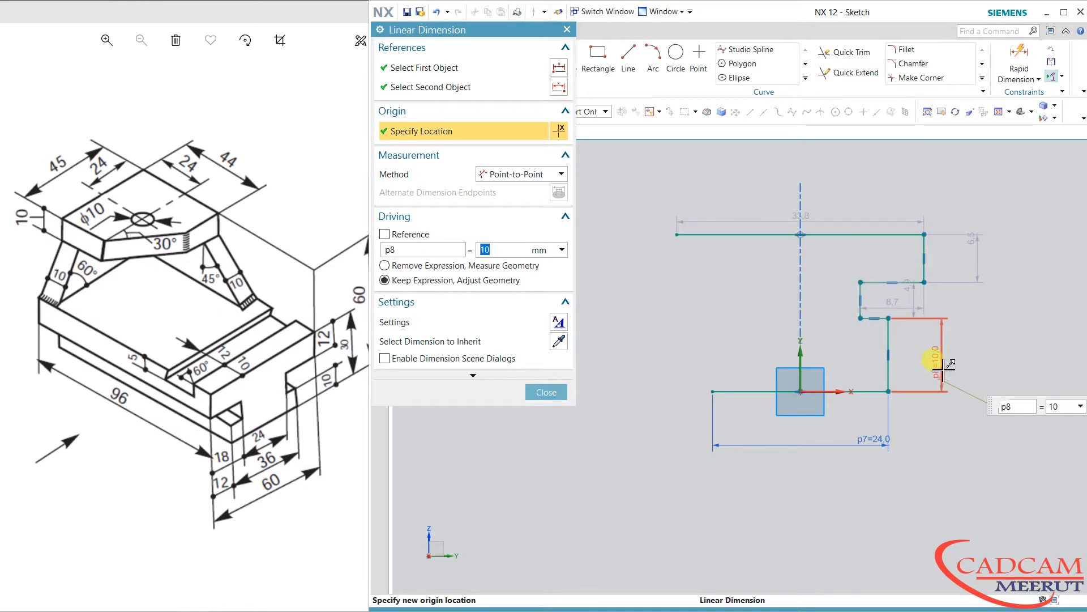
double_click(971, 238)
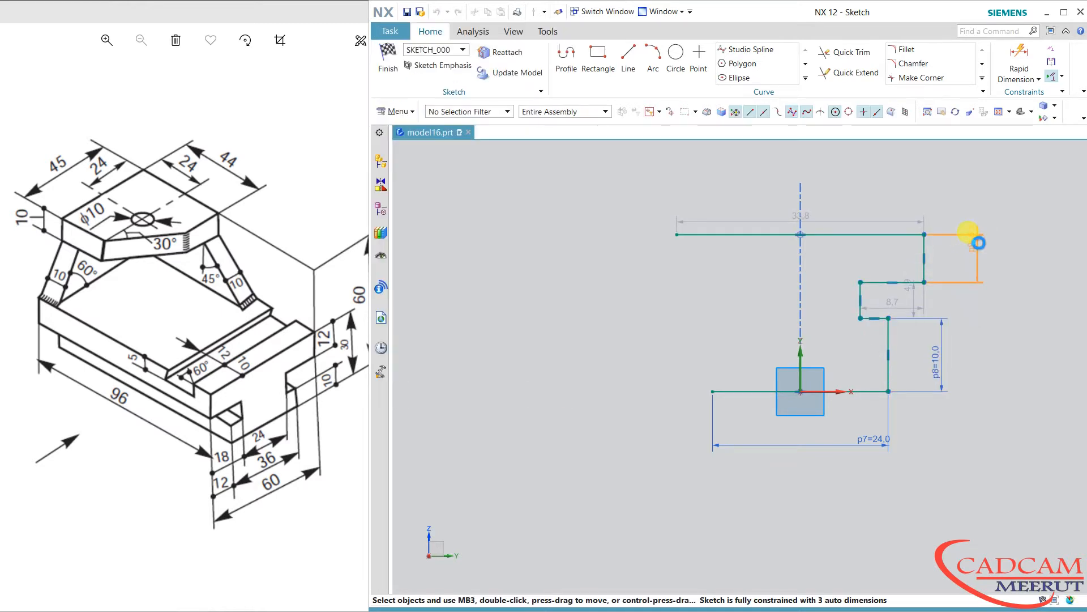
text(12)
key(Return)
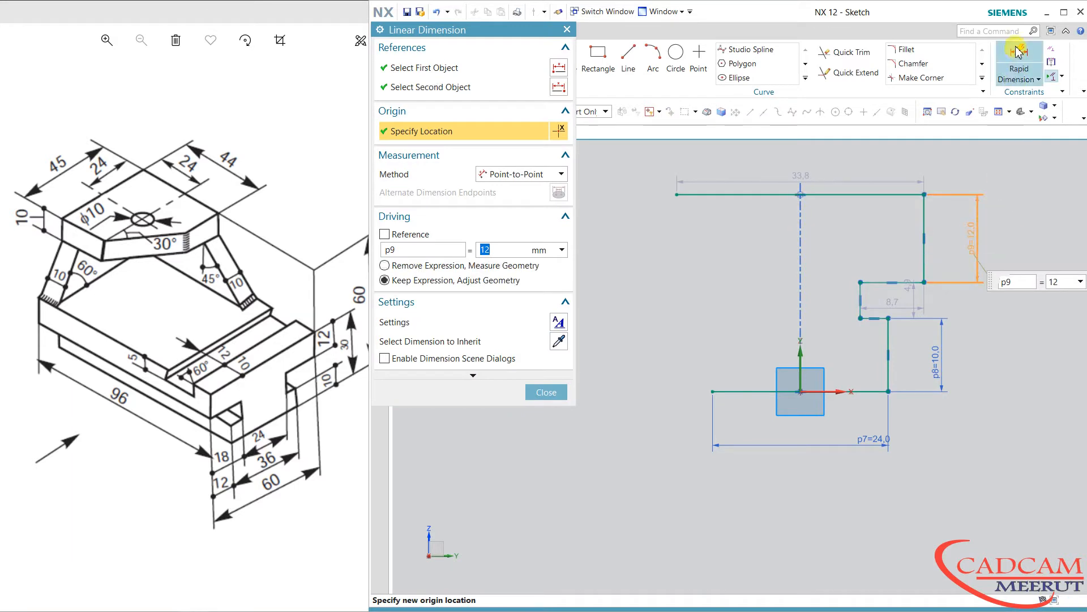
middle_click(923, 136)
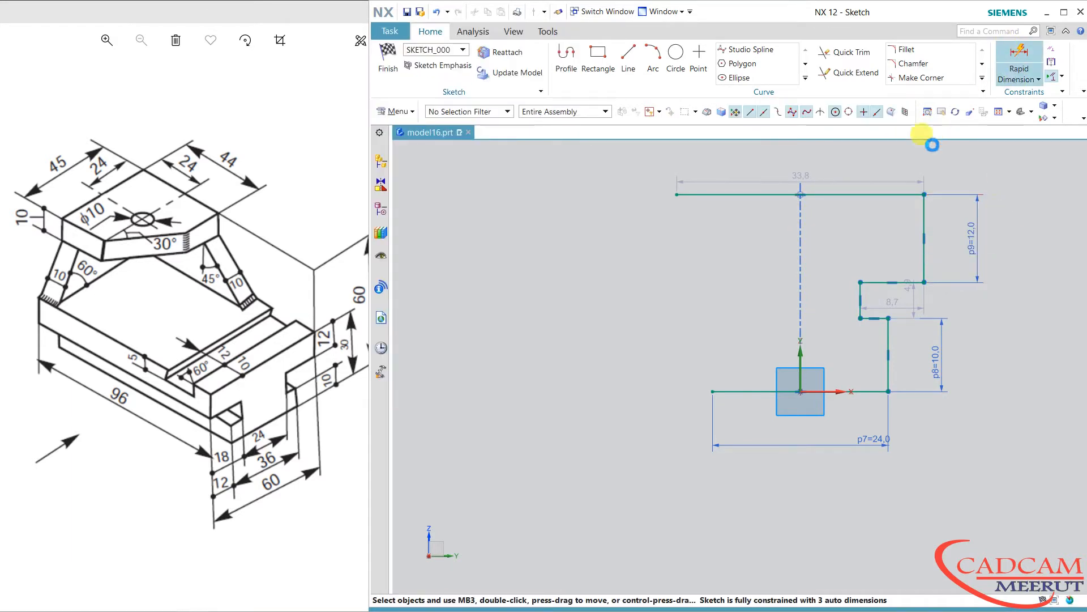
Dimension the profile's overall height between the top and bottom lines as 30 mm
click(893, 189)
click(915, 386)
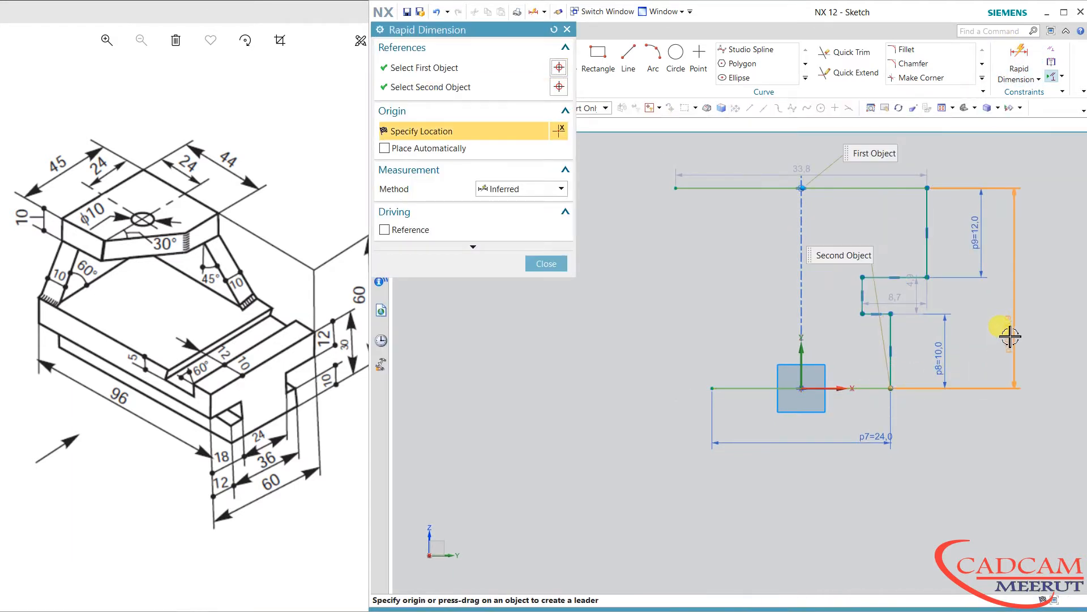
click(1010, 335)
text(30)
key(Return)
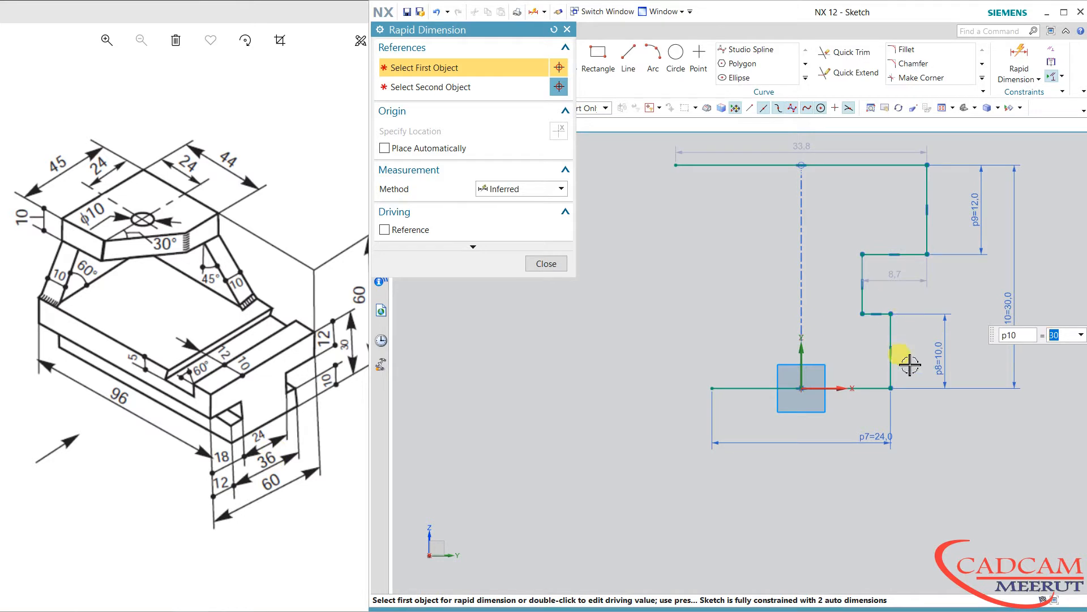
Dimension the horizontal distance from the vertical axis to the lower end of the upper vertical edge as 18 mm
click(932, 255)
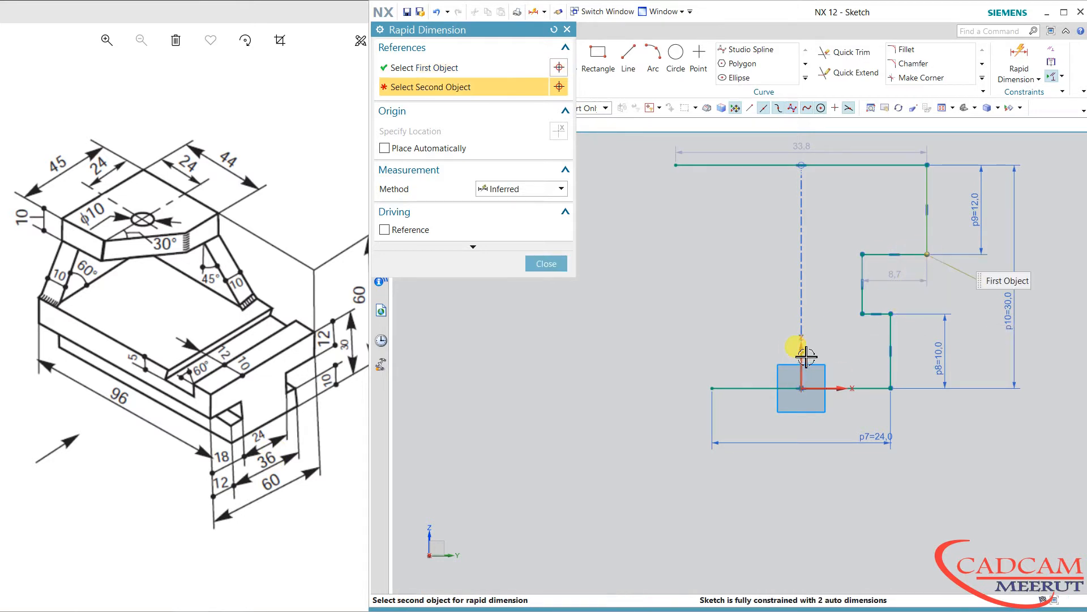
click(803, 354)
click(932, 461)
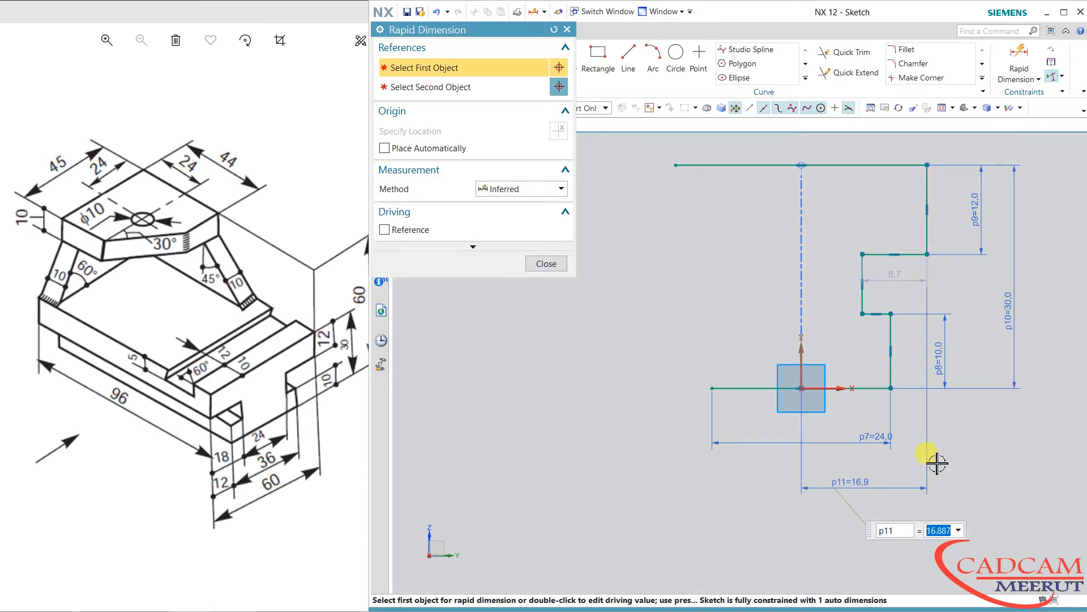
click(937, 463)
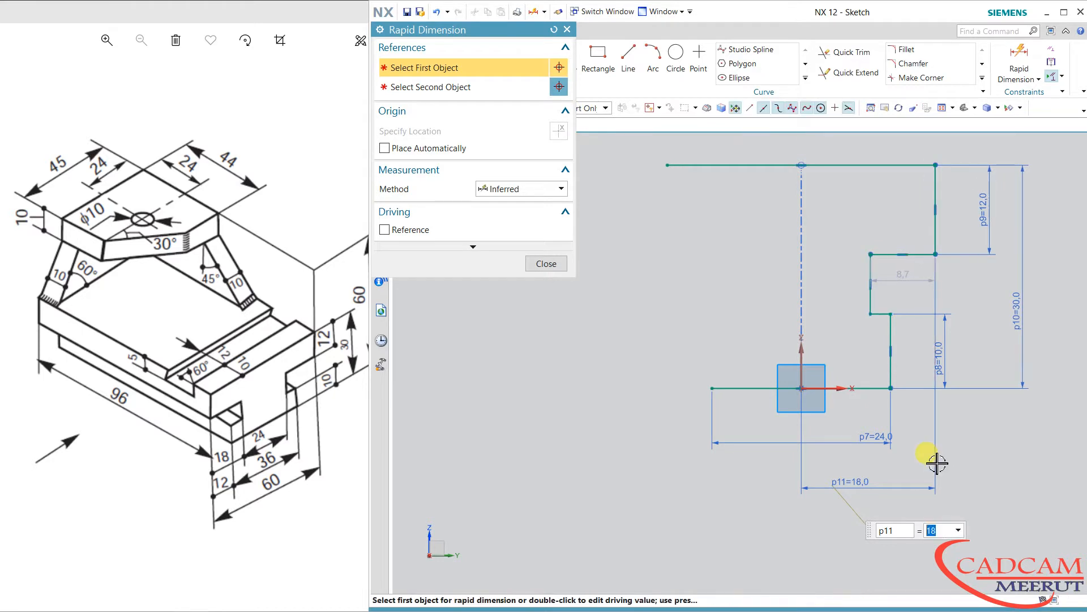
Dimension the top line's length as 60 mm and delete the conflicting 18 mm dimension to the vertical axis
click(898, 164)
click(871, 148)
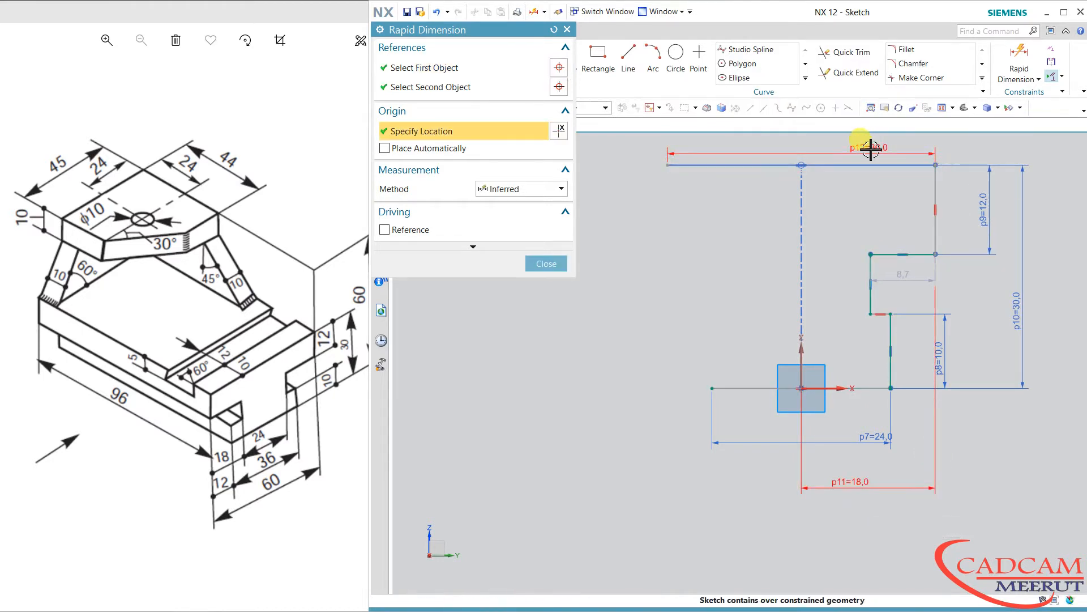
text(60)
key(Return)
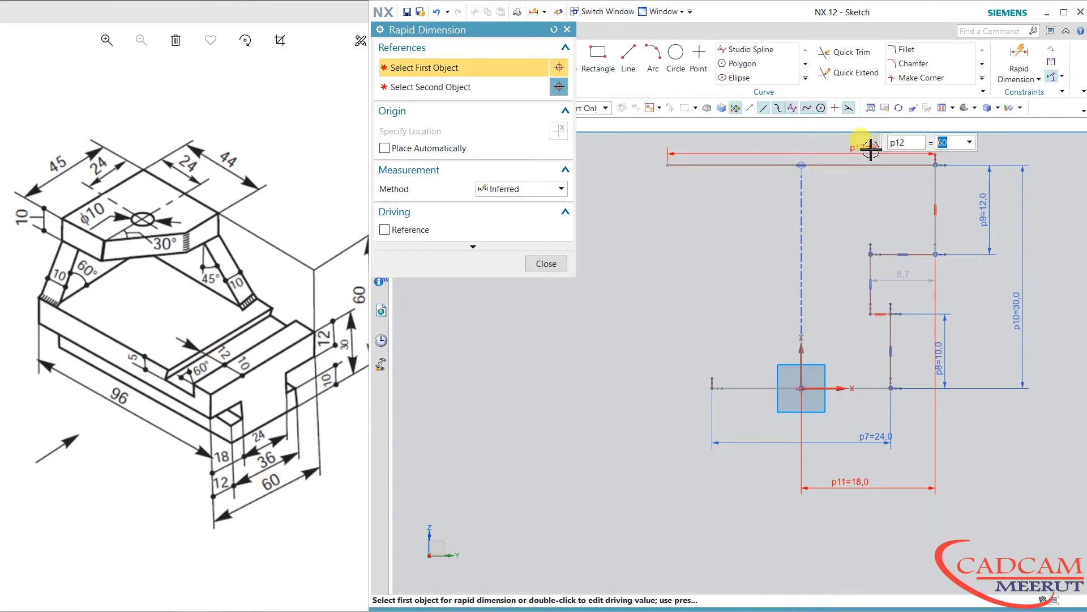
click(547, 264)
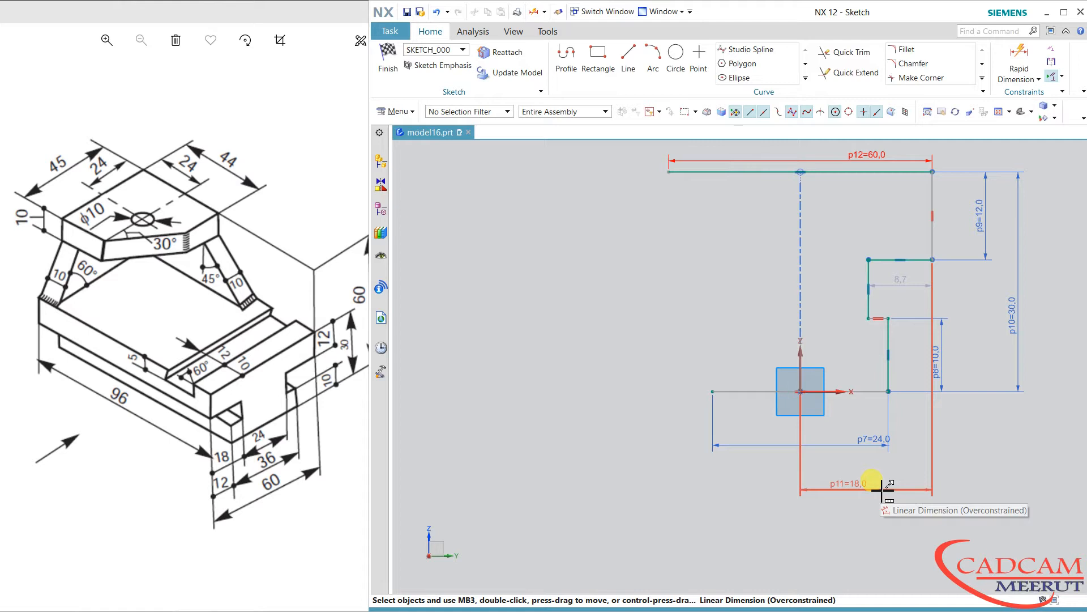
click(862, 489)
key(Delete)
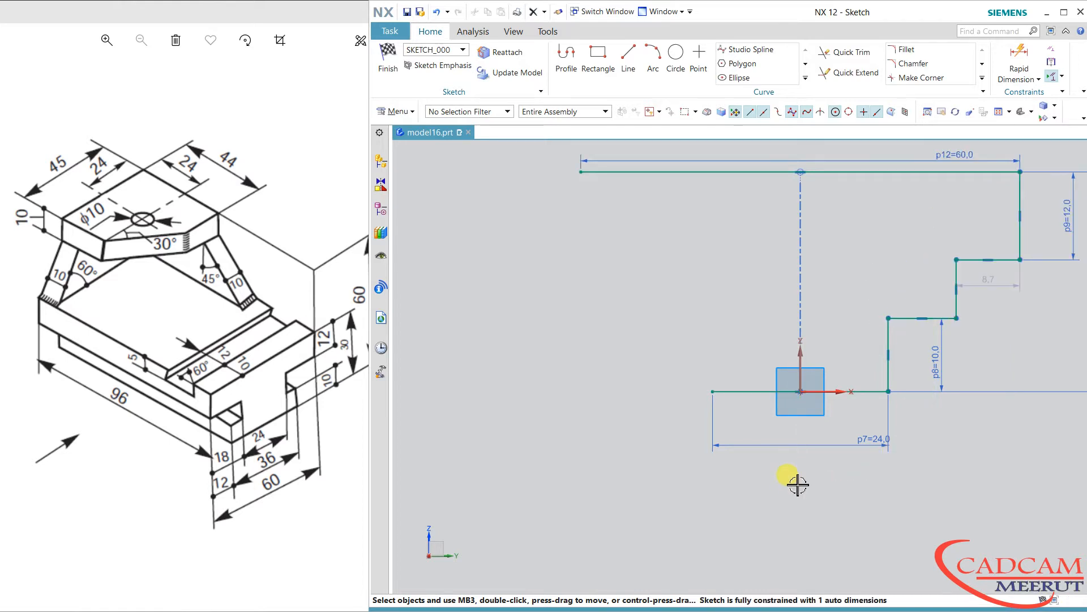
Set the length of the profile's bottom line to 36 mm
click(1020, 57)
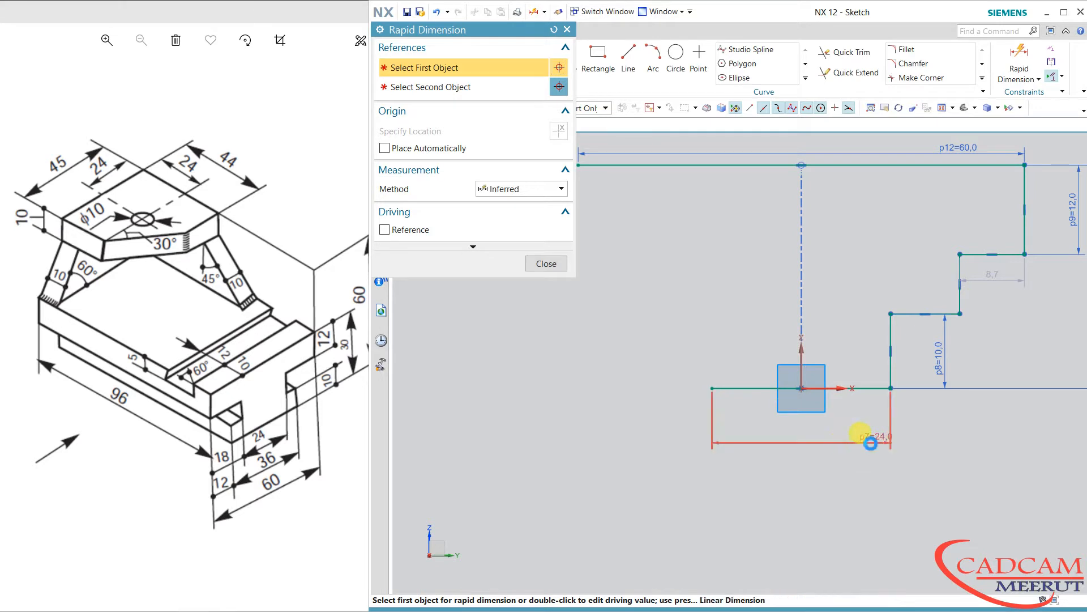
double_click(866, 441)
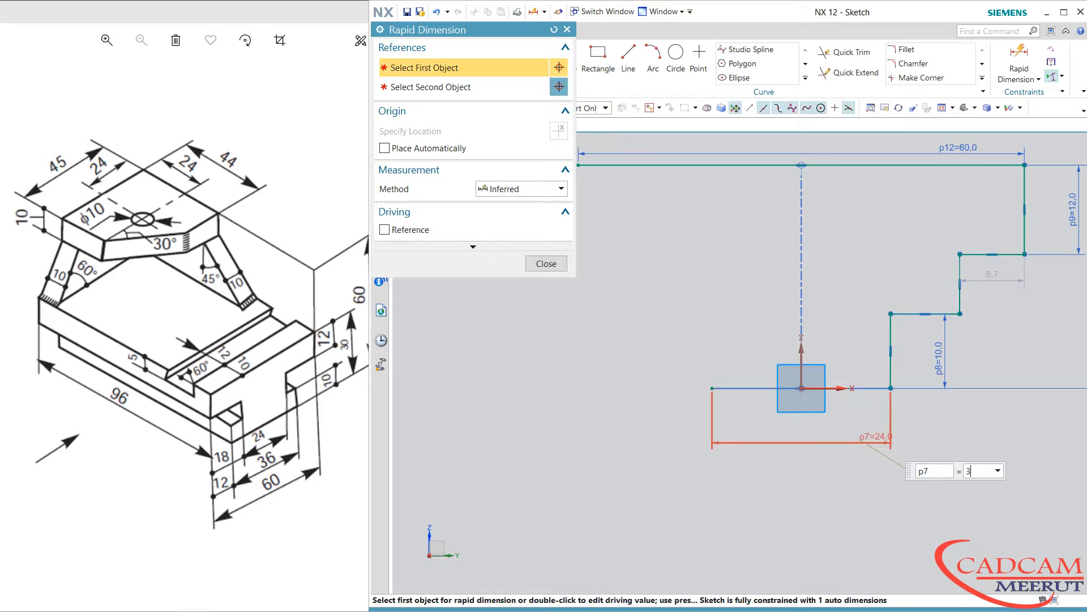
text(36)
key(Return)
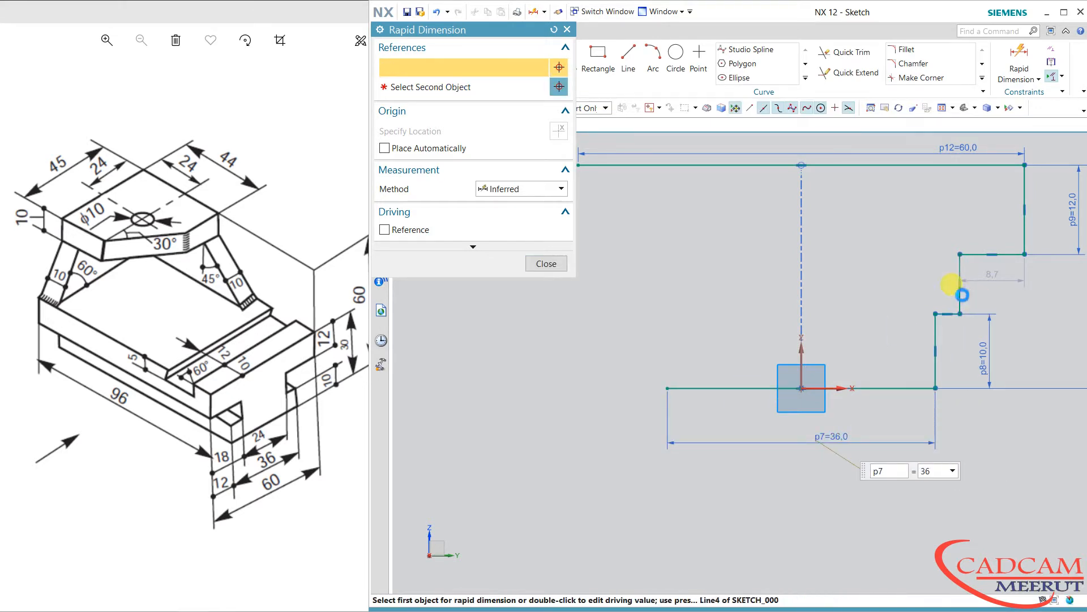
Dimension the horizontal distance from the vertical axis to the middle vertical edge of the profile as 12 mm
click(960, 291)
click(801, 363)
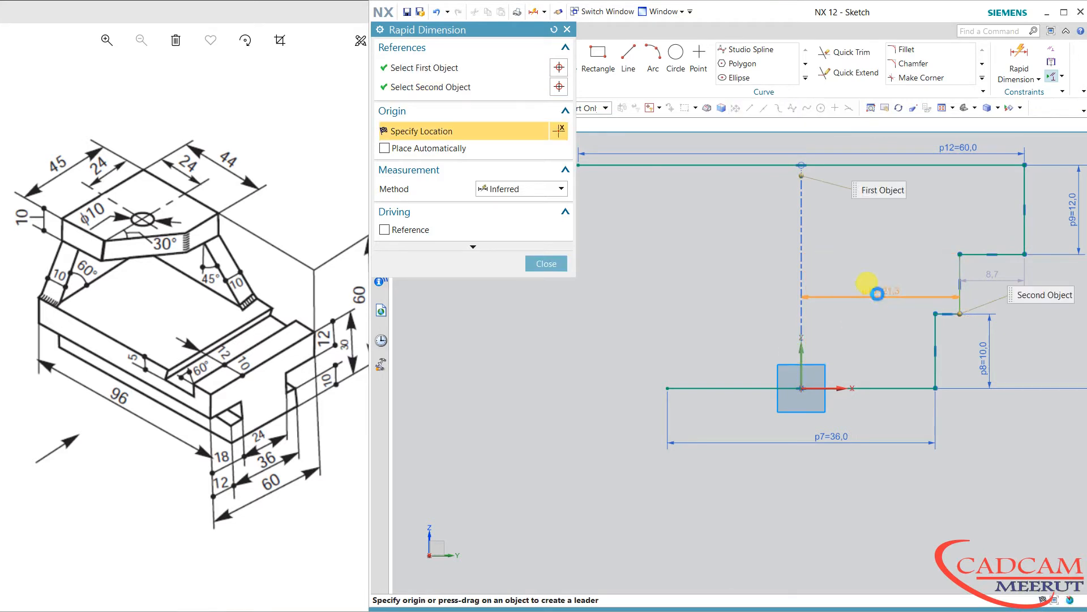
click(876, 290)
text(24)
key(Return)
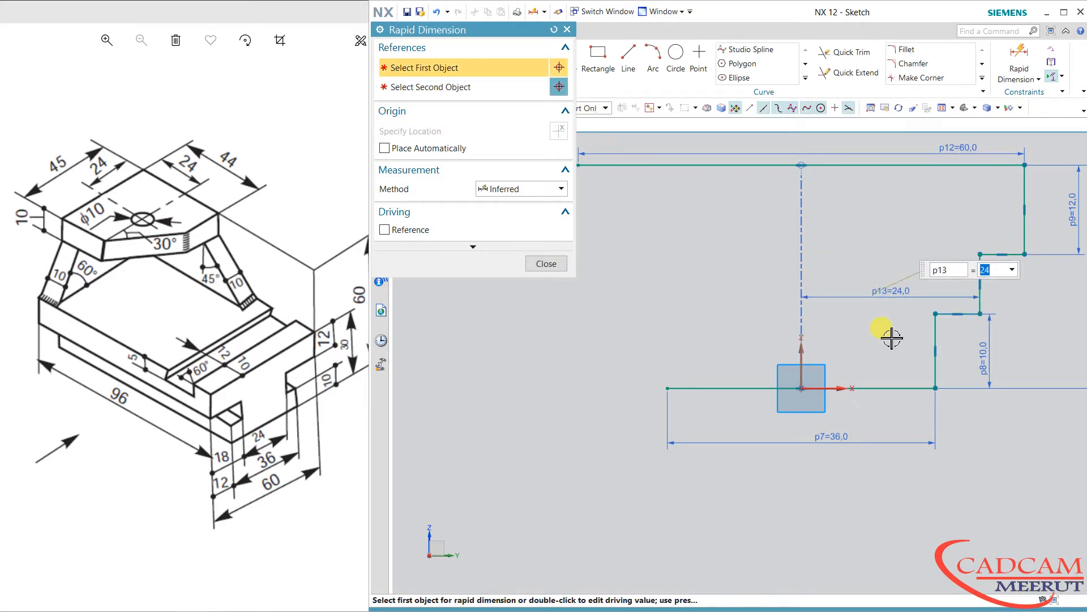
text(12)
key(Return)
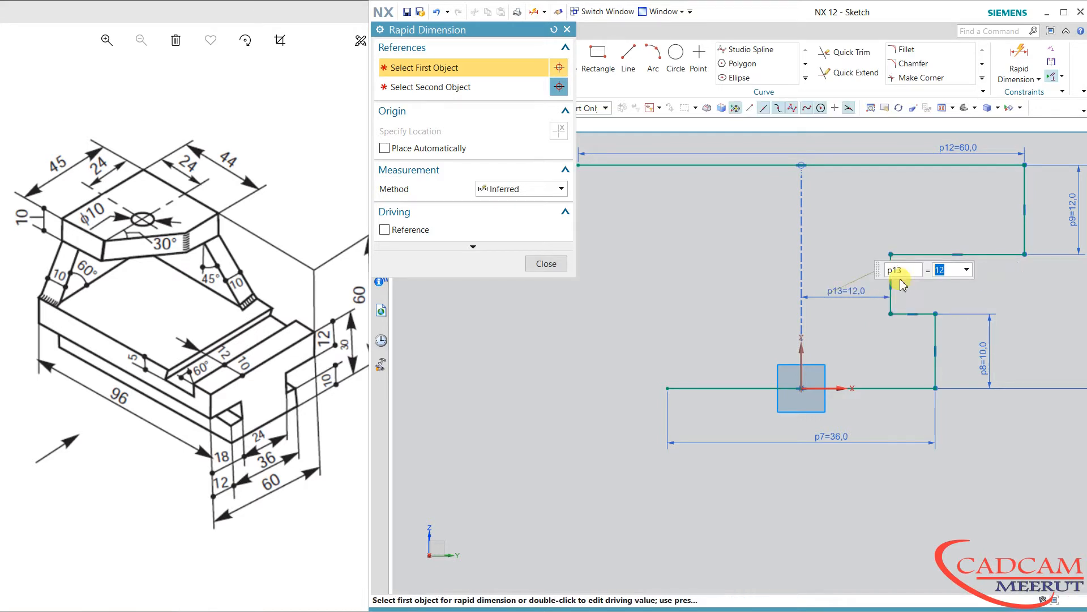
click(540, 264)
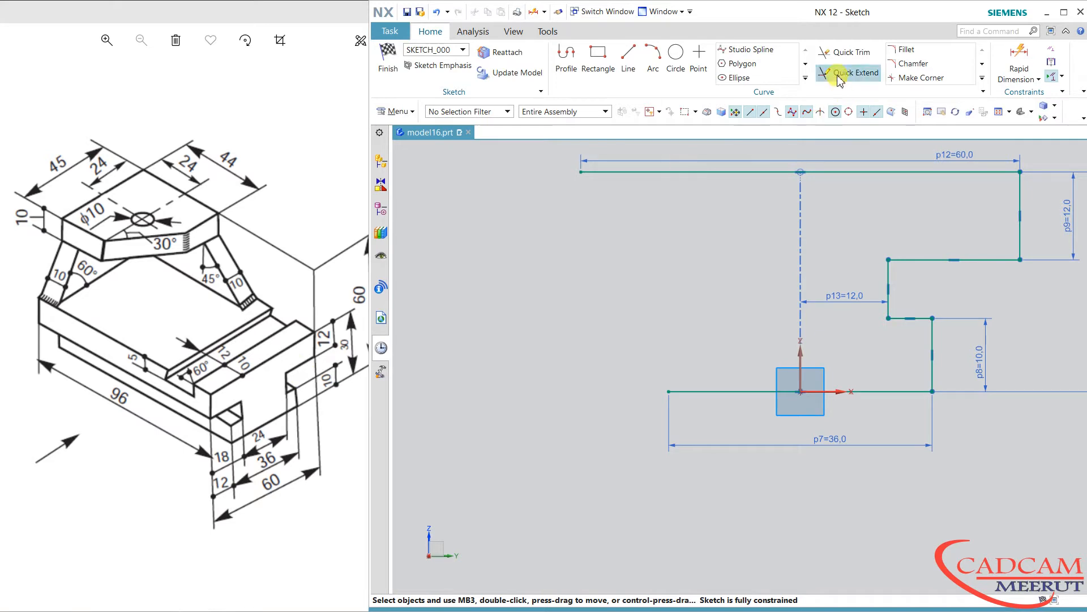
Mirror the profile's five stepped side lines about the vertical sketch axis and finish the sketch
click(805, 78)
click(753, 93)
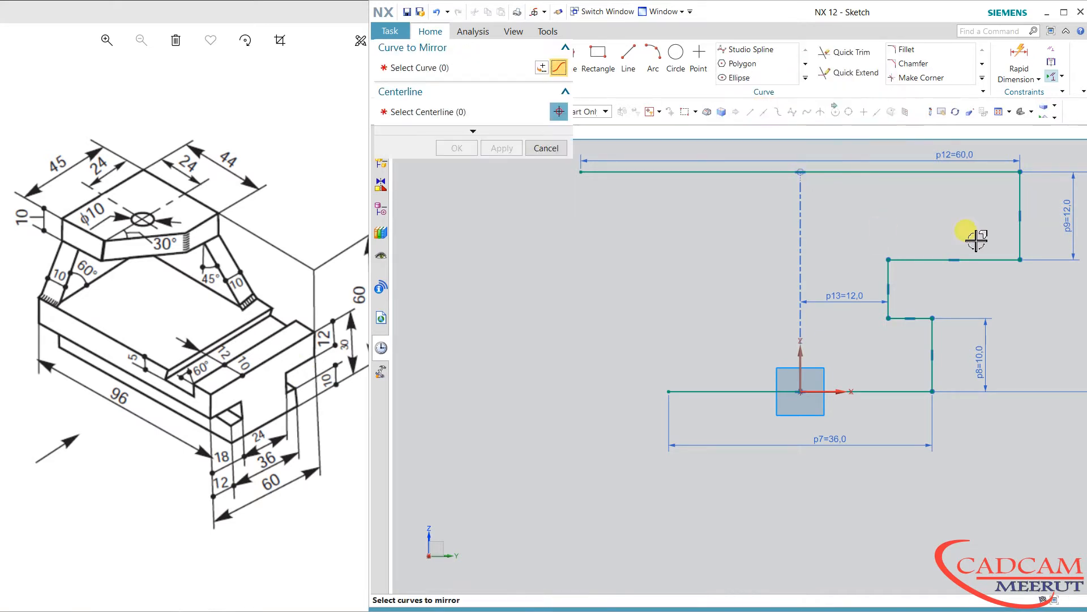
click(1020, 210)
click(934, 259)
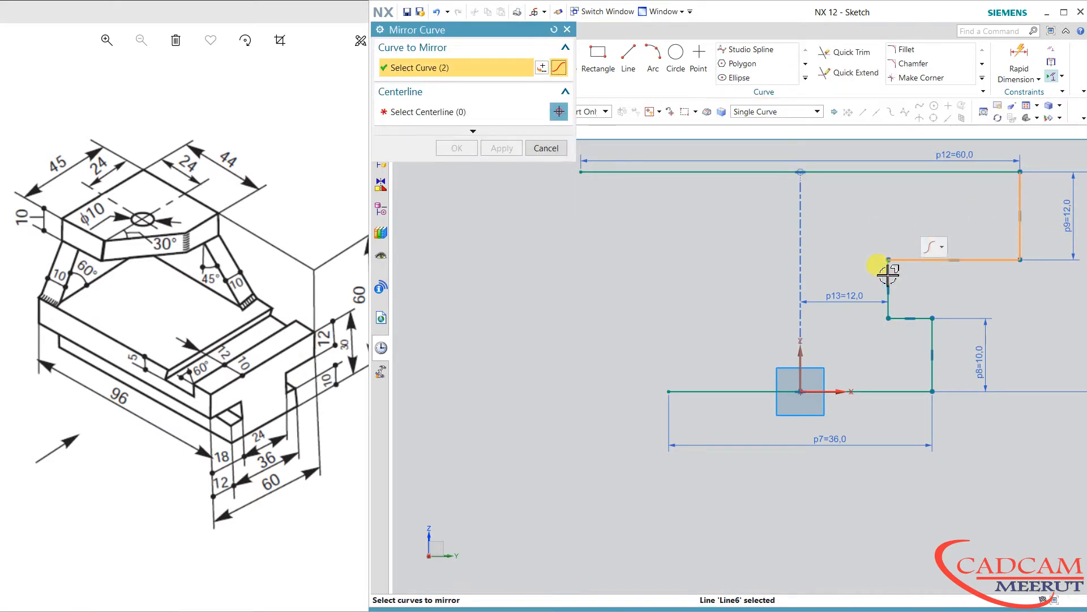
click(888, 283)
click(910, 317)
click(932, 334)
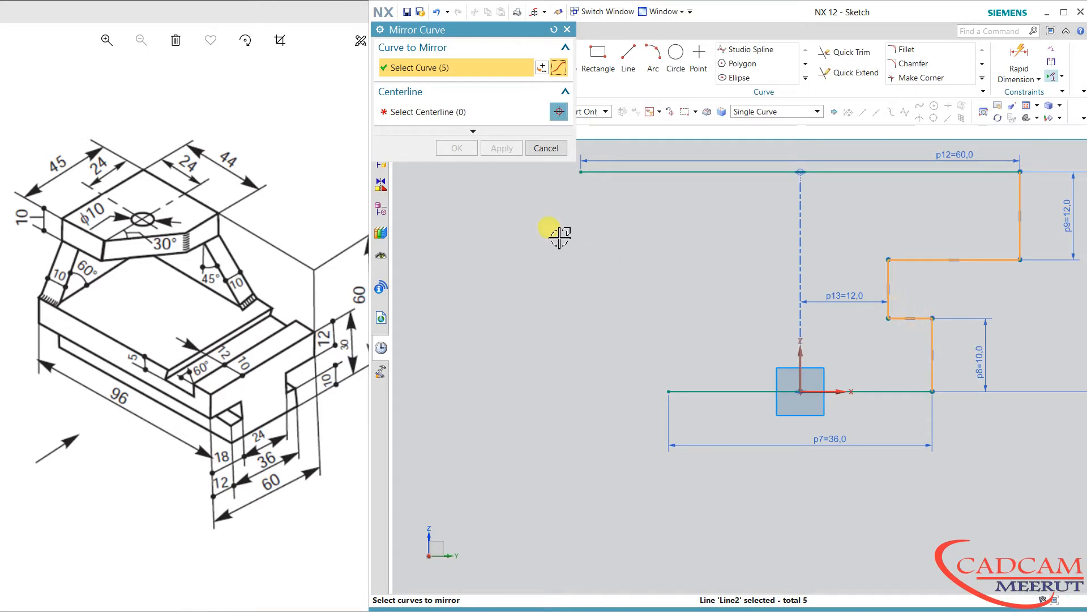
middle_click(490, 140)
click(799, 357)
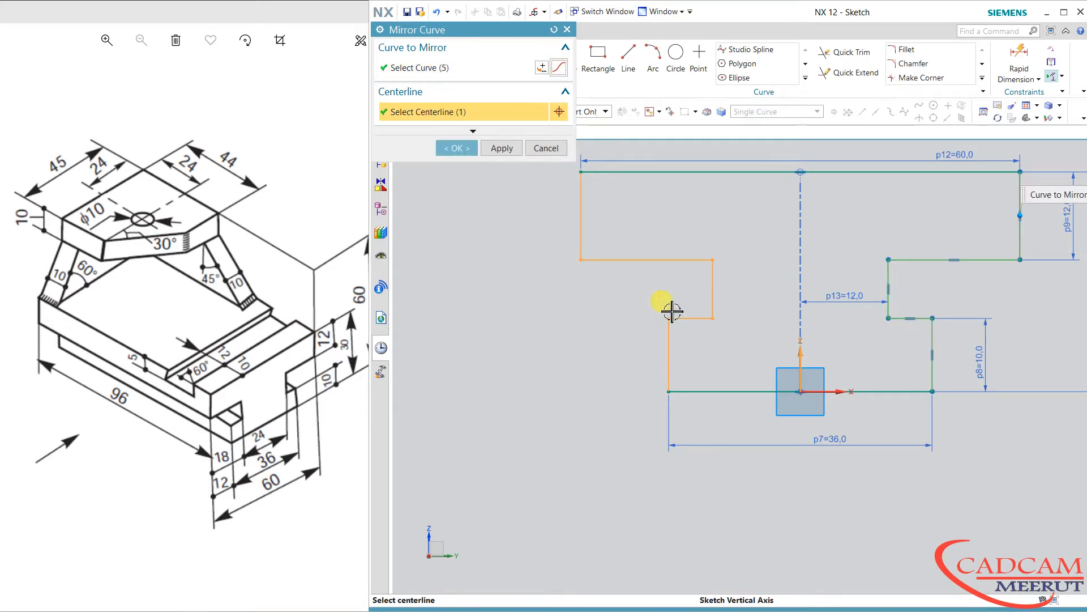
click(477, 151)
scroll(565, 389, down, 1)
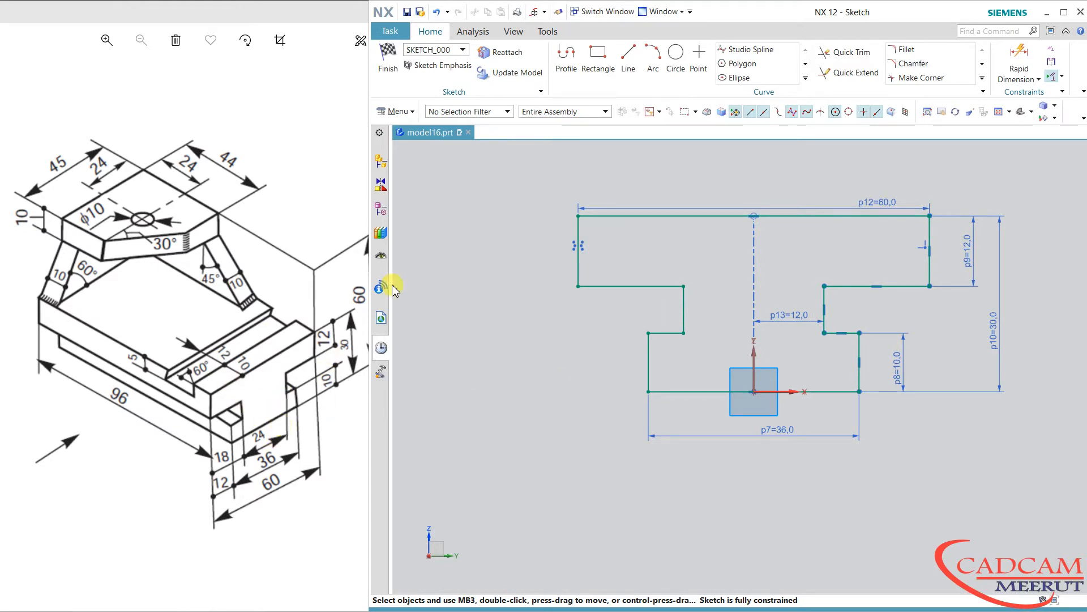
click(375, 72)
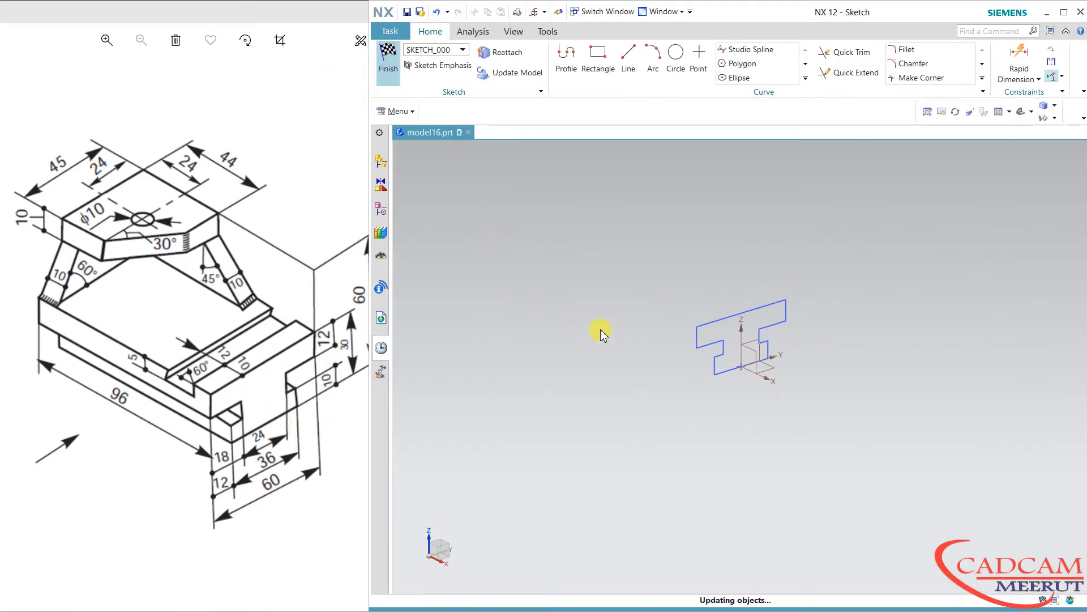
Extrude the stepped profile in the reversed direction from a start distance of 0 to an end distance of 96 mm
click(453, 62)
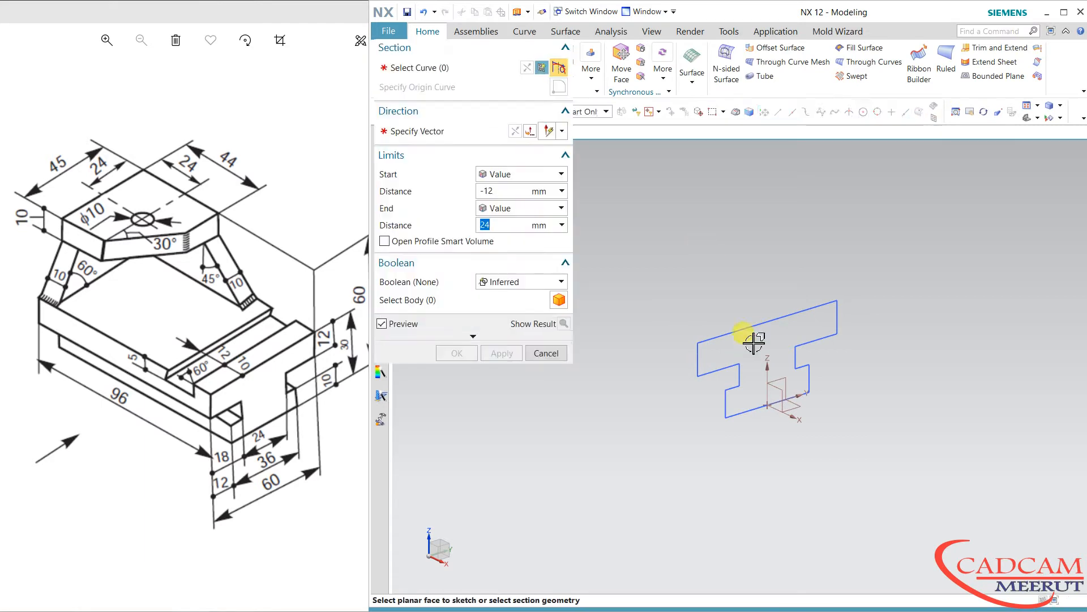
click(755, 330)
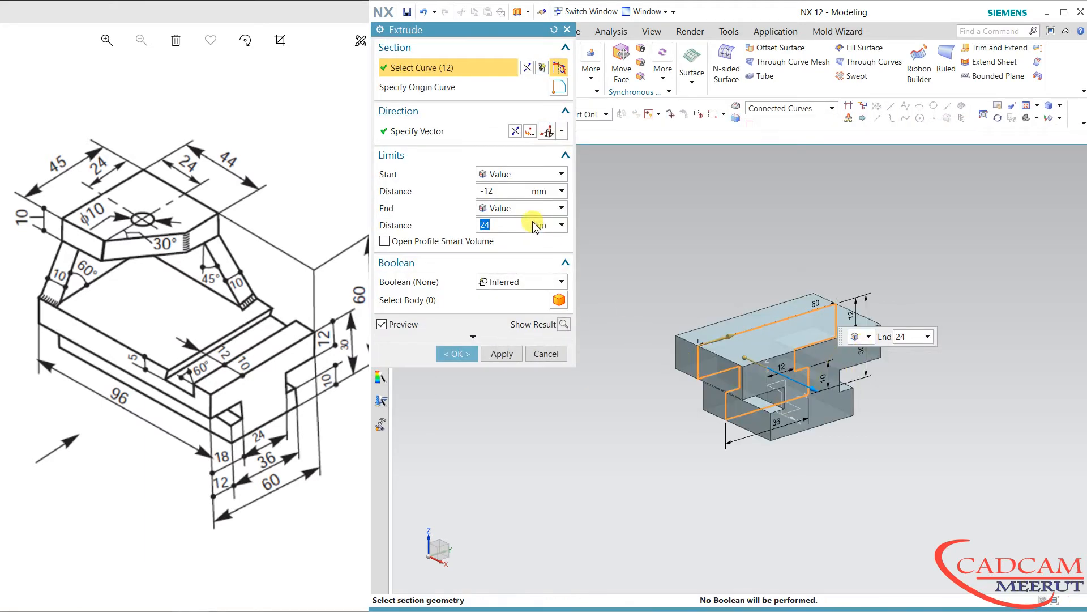
click(503, 191)
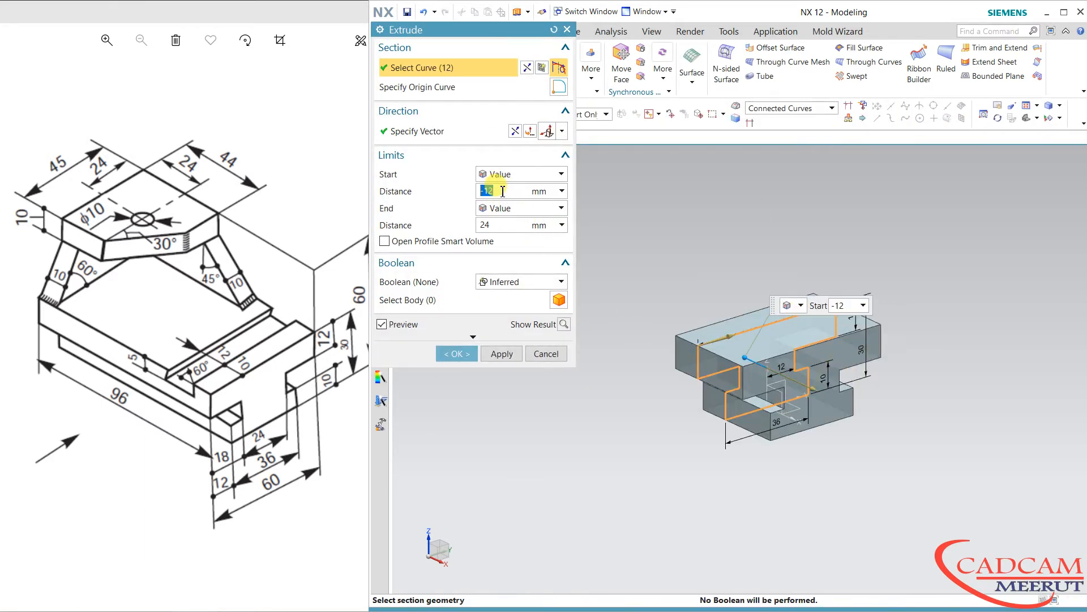
key(Return)
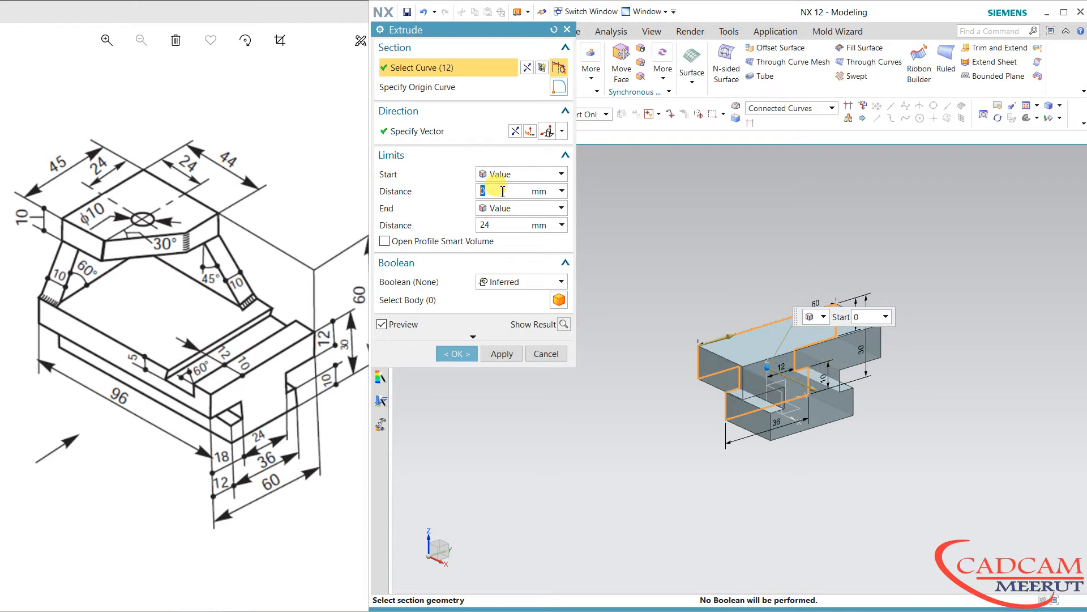
click(515, 131)
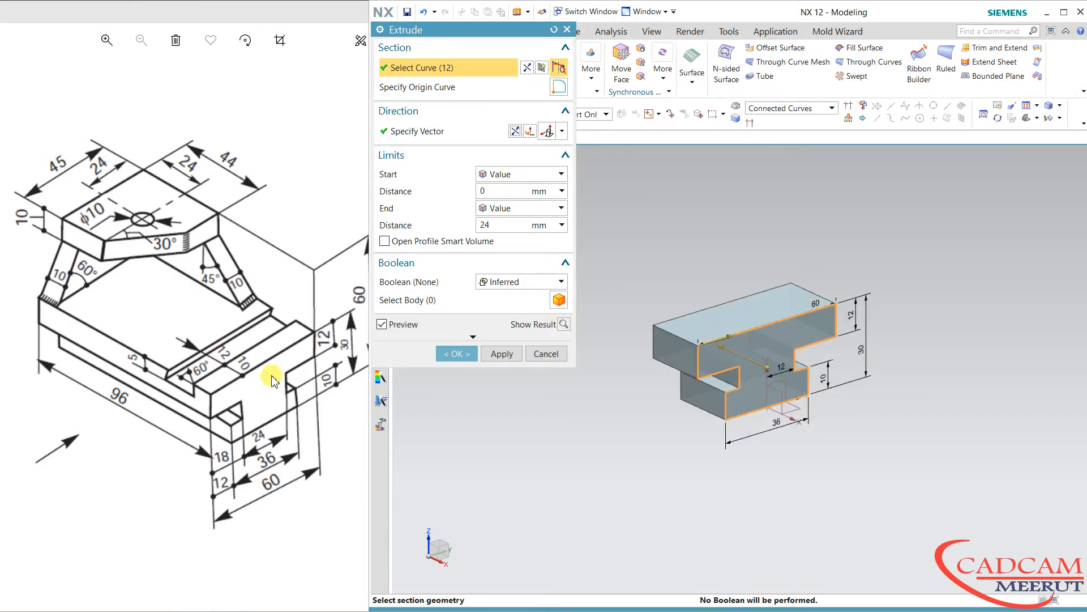
click(507, 225)
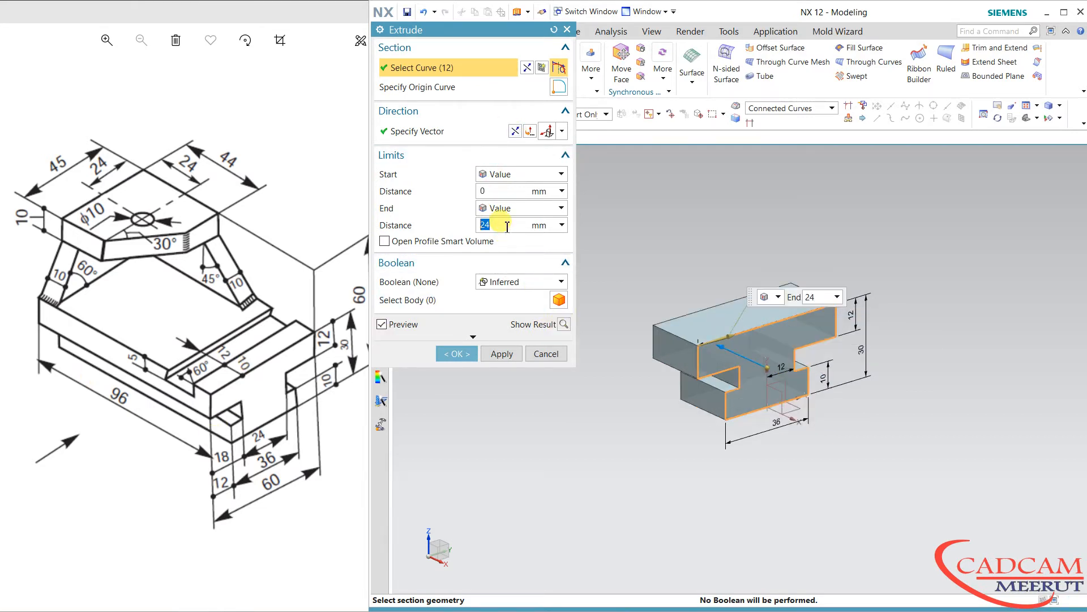
text(96)
key(Return)
click(458, 354)
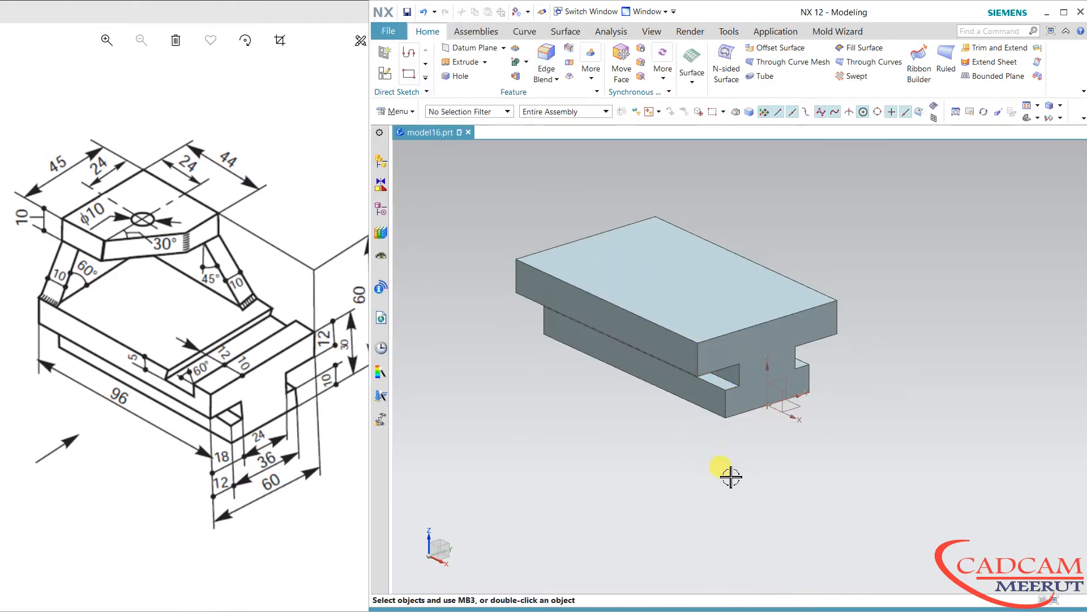
Create a sketch on the long side face of the base's upper slab, with a horizontal reference along its length
middle_drag(586, 456, 634, 445)
click(384, 73)
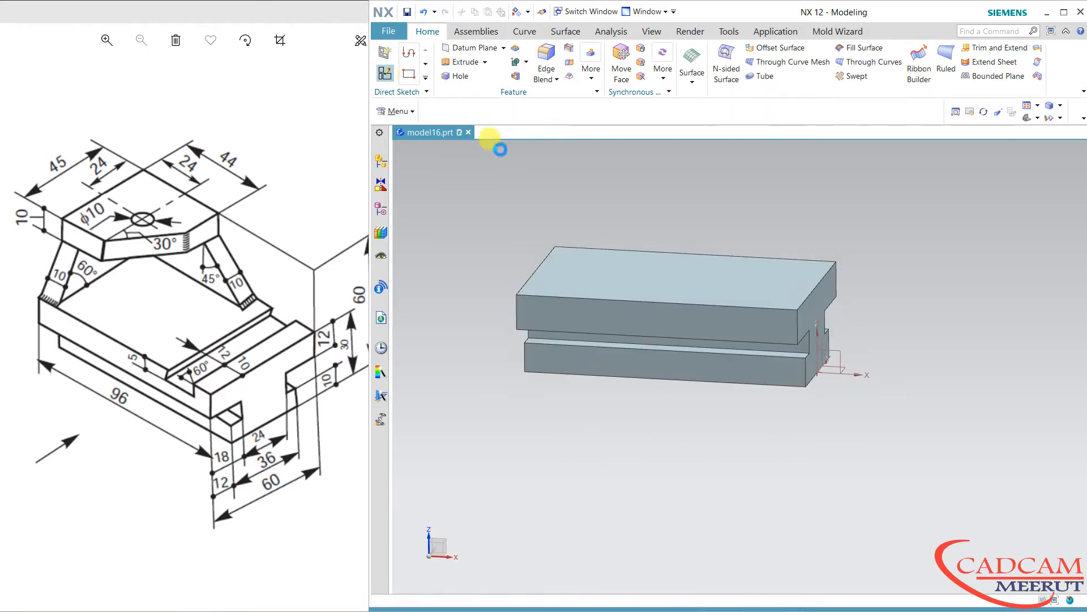
click(762, 334)
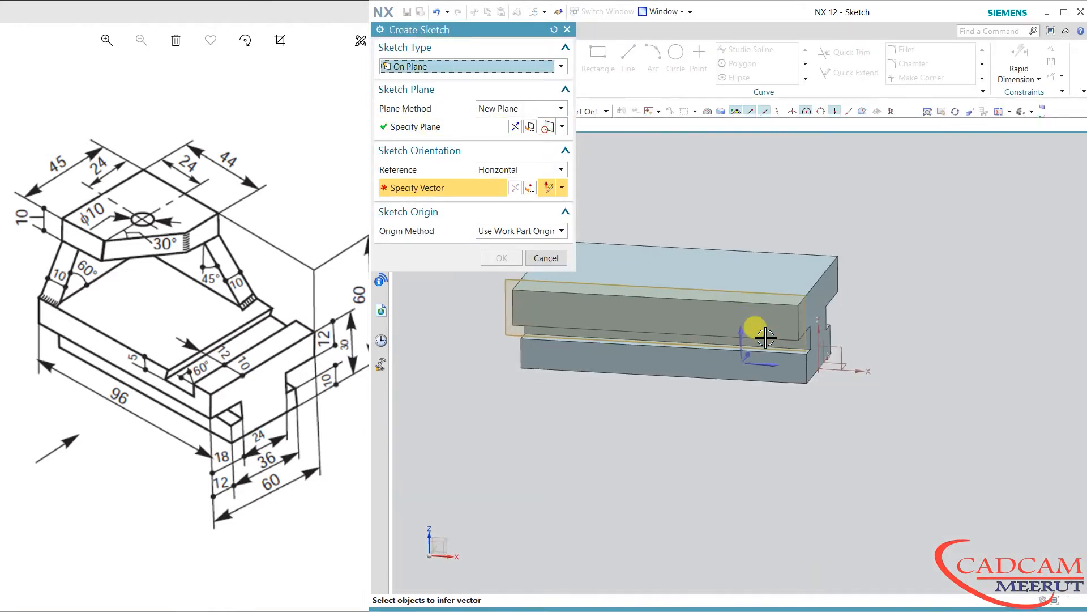
click(775, 365)
middle_click(756, 425)
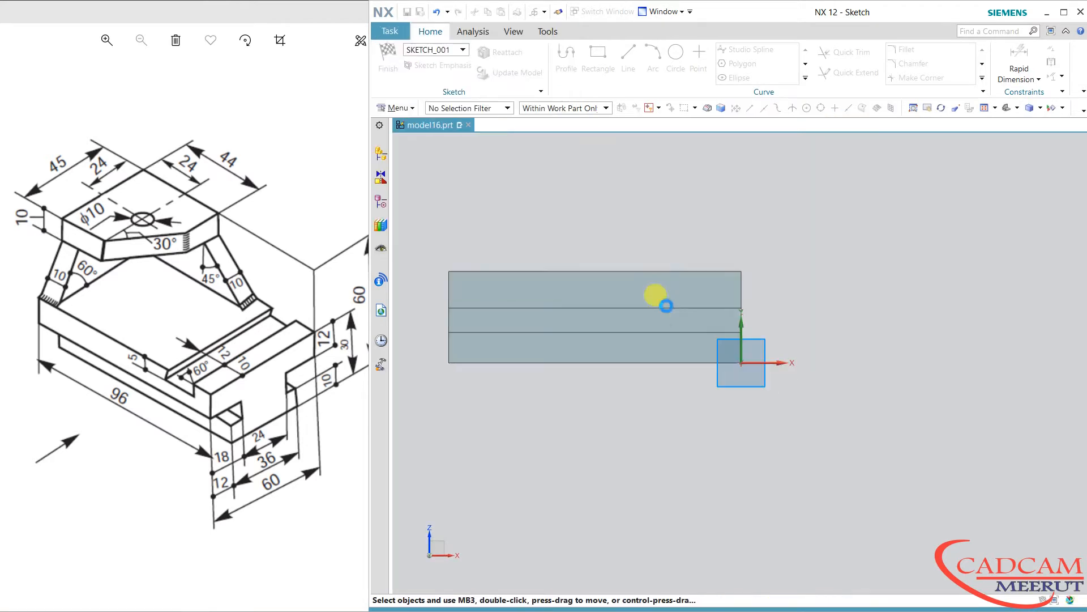
Sketch a closed trapezoid widening downward from the slab's top edge, with its top line about 17.6 mm long
scroll(623, 276, up, 3)
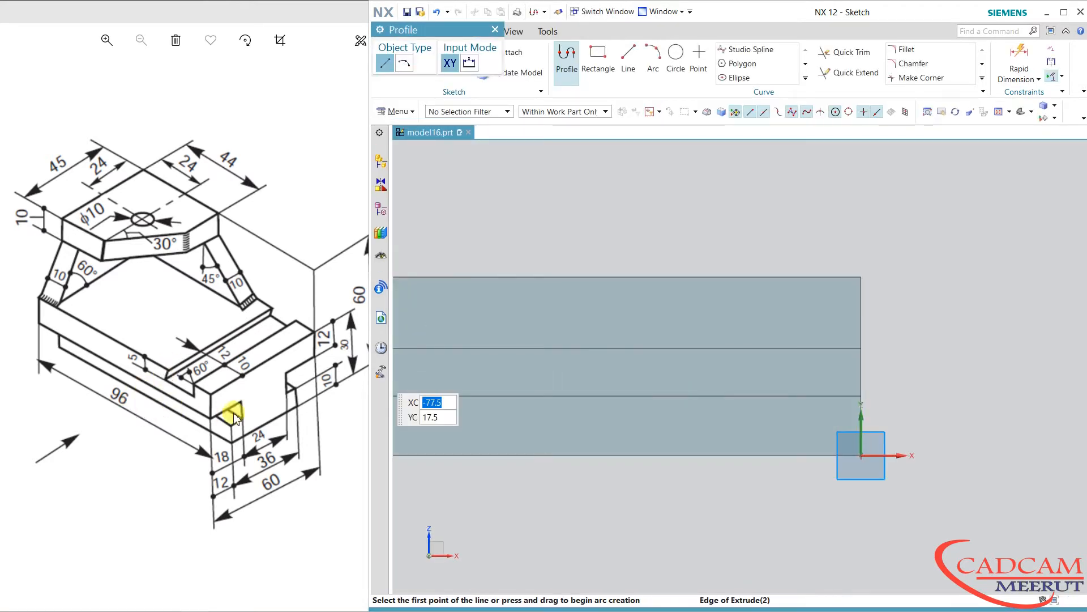
scroll(700, 309, up, 2)
click(651, 261)
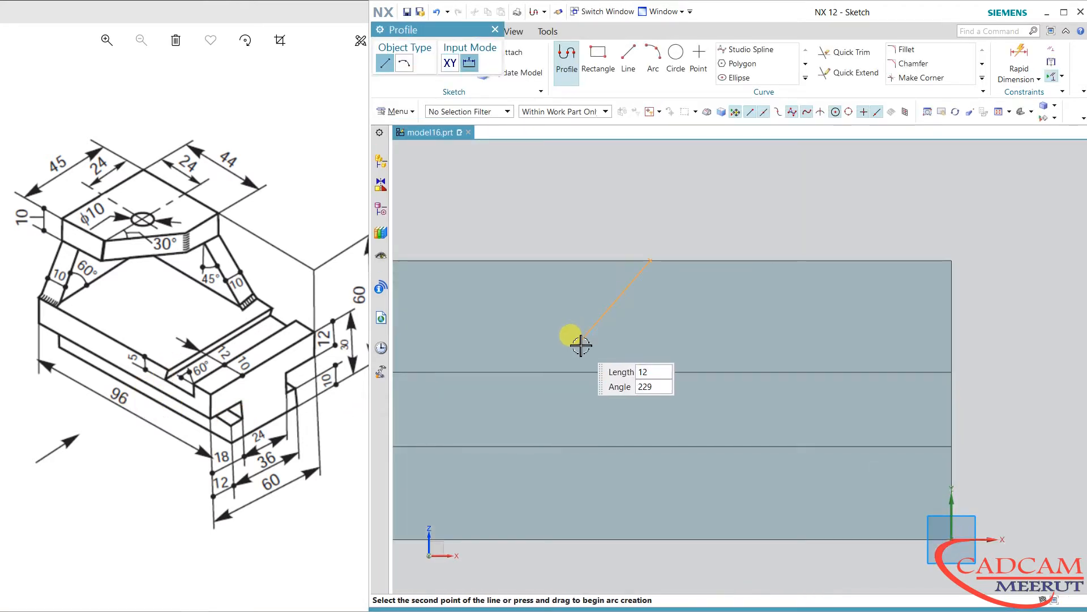
click(596, 336)
click(853, 336)
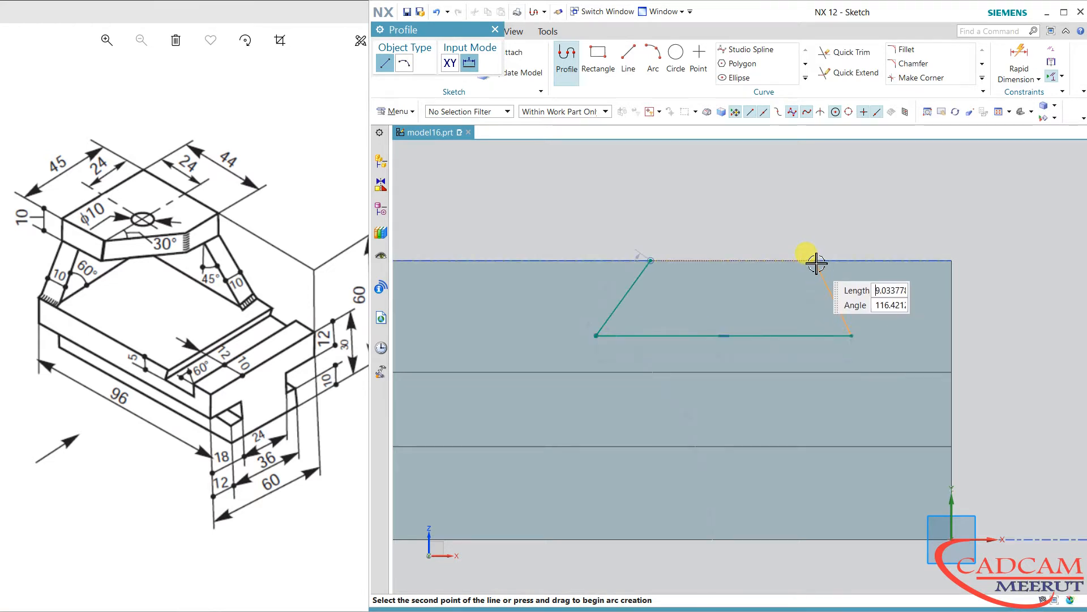
click(814, 261)
click(652, 260)
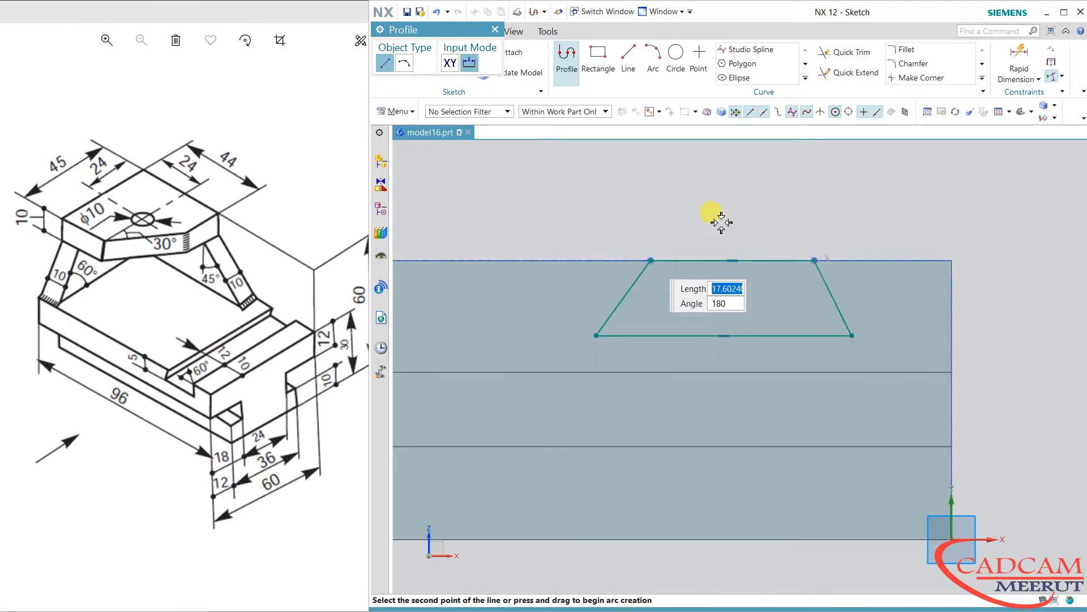
key(Escape)
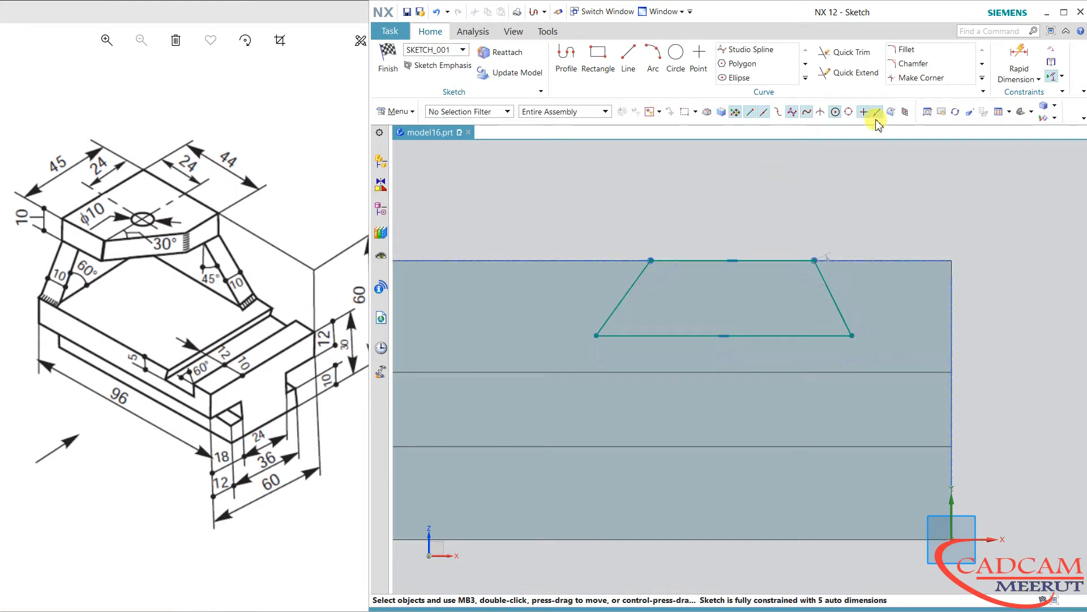
Dimension the horizontal distance from the trapezoid's nearest upper corner to the slab's end corner by the origin as 10 mm
click(1019, 58)
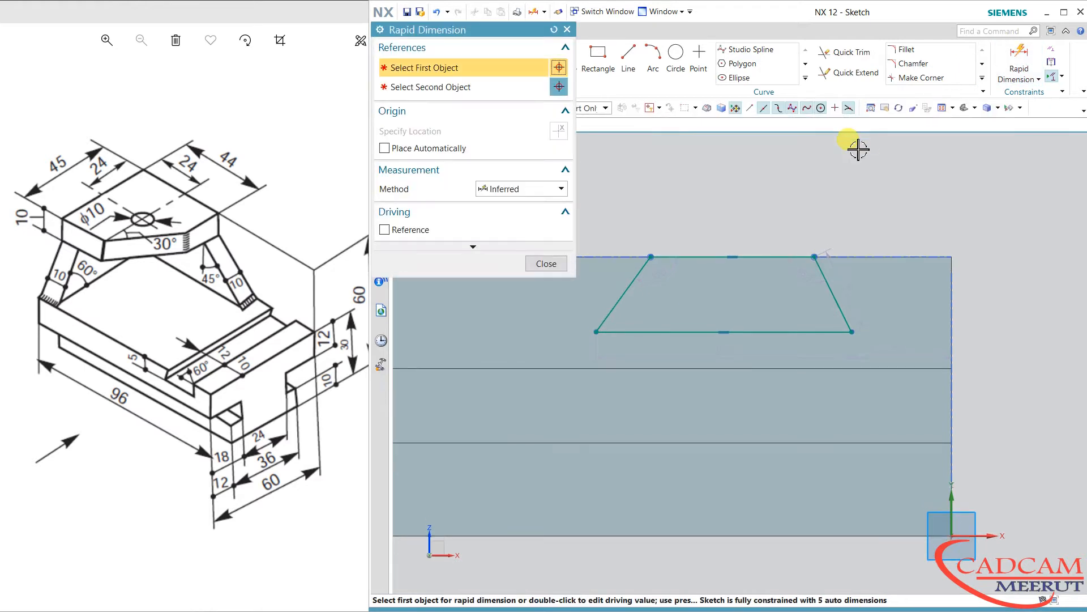
click(817, 257)
click(906, 223)
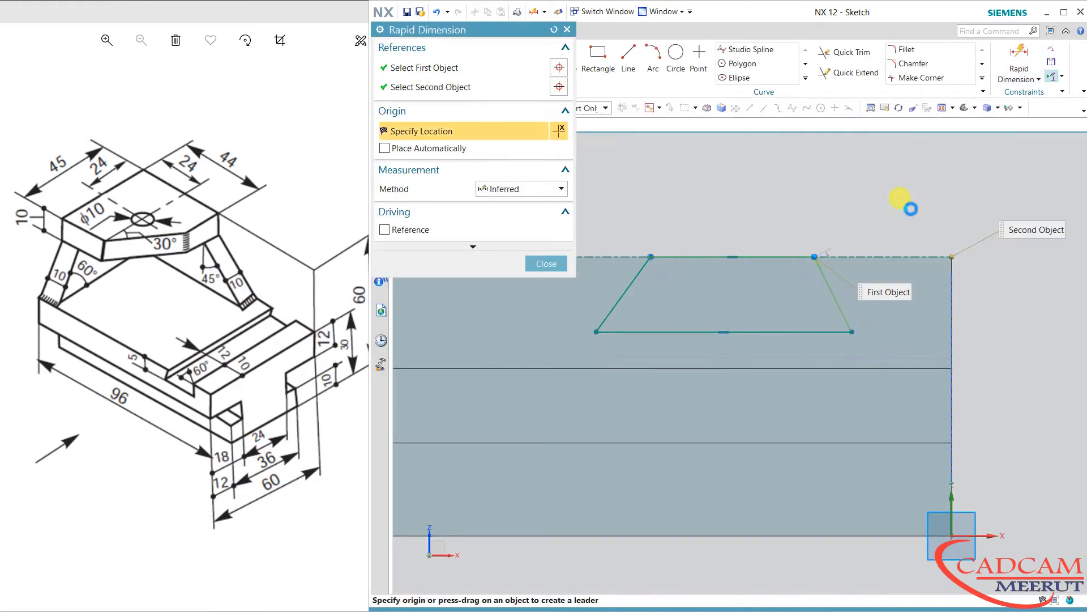
click(904, 211)
text(10)
key(Return)
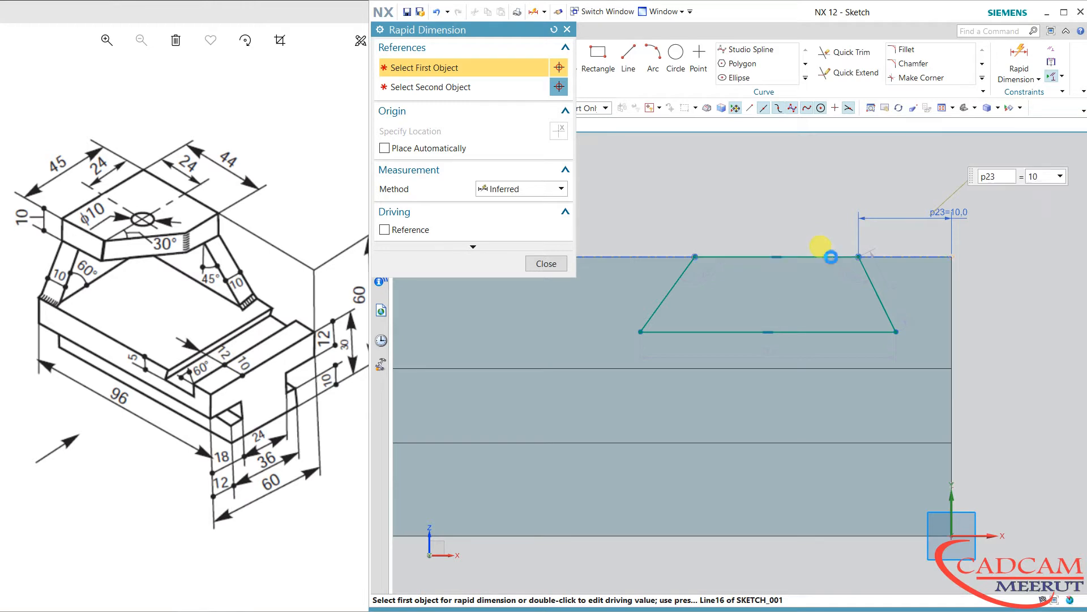
Dimension the length of the trapezoid's top line as 12 mm
click(831, 258)
click(793, 212)
text(12)
key(Return)
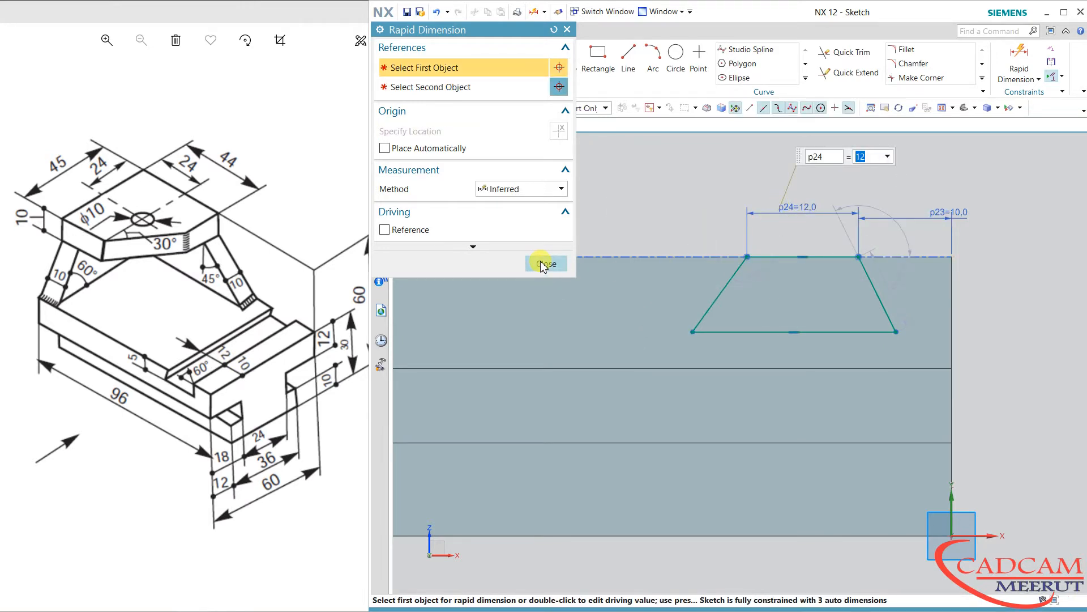
Dimension the trapezoid's depth between its top and bottom lines as 5 mm
click(770, 258)
click(747, 331)
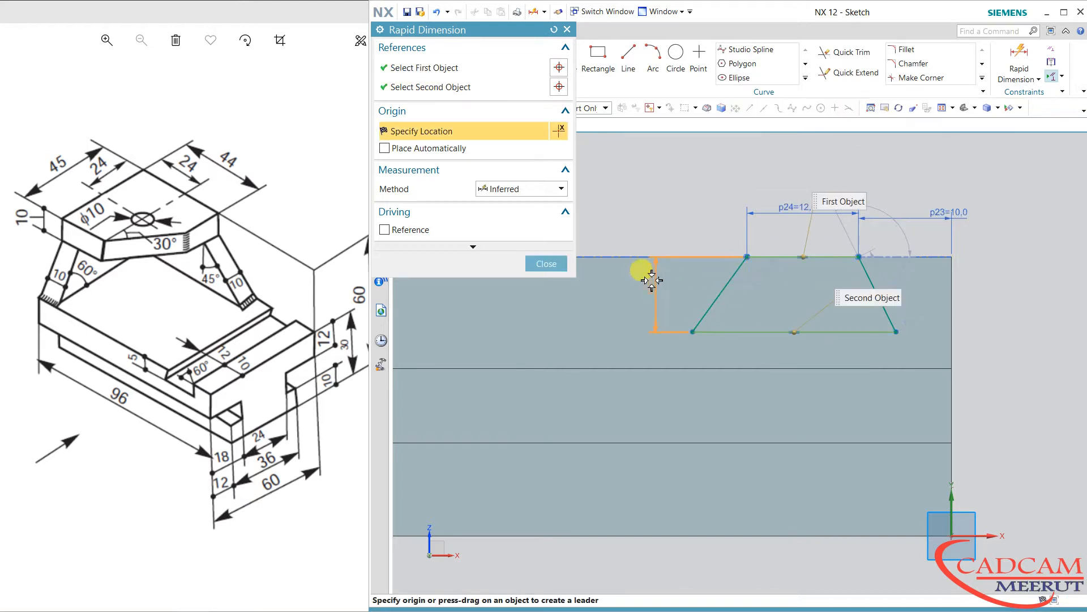
click(660, 243)
text(5)
key(Return)
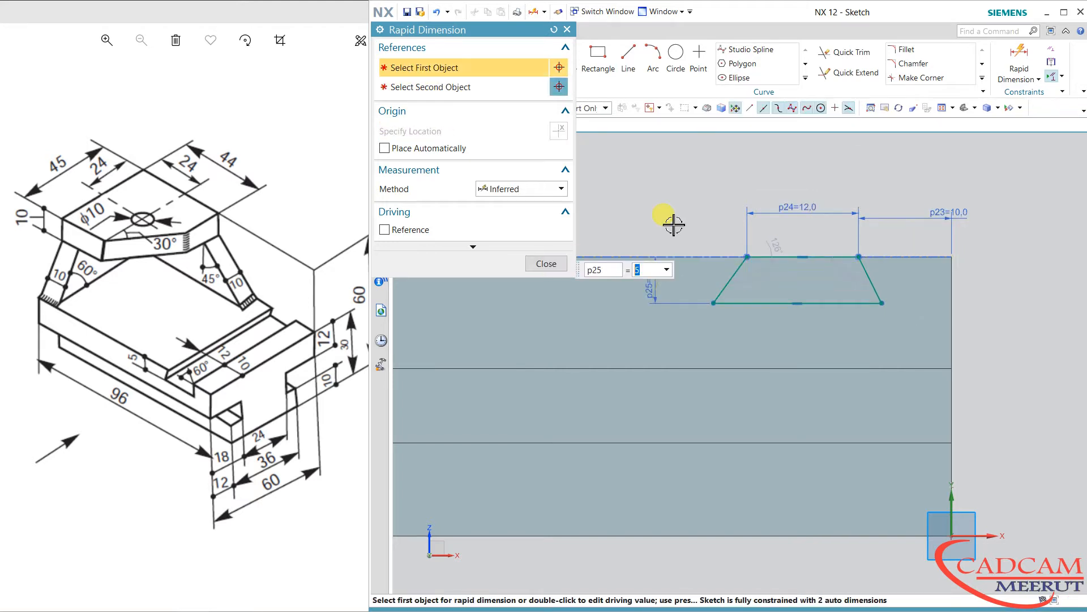
click(547, 264)
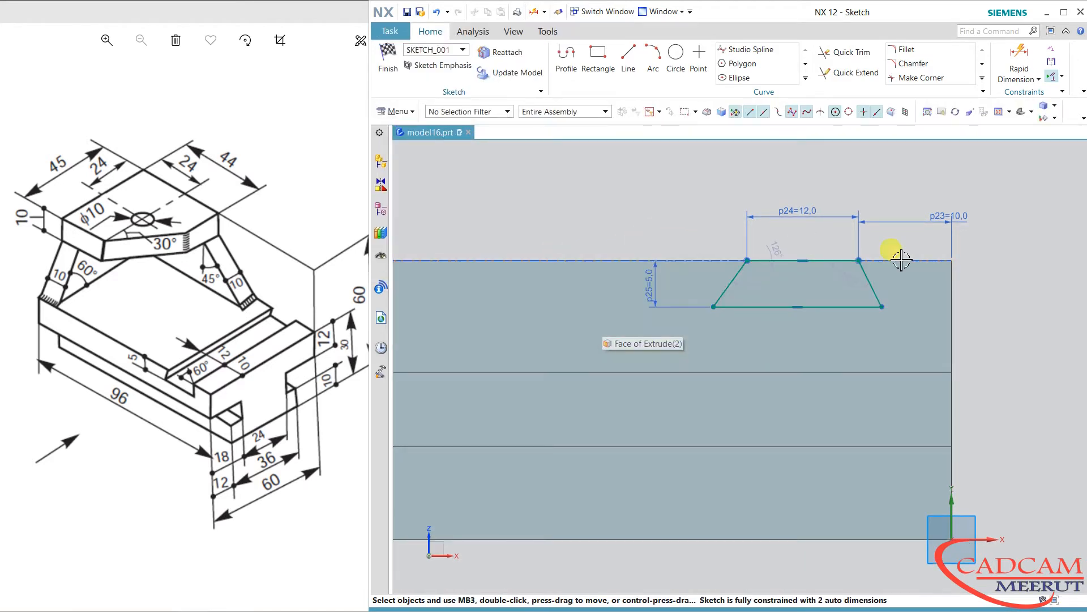
Add a 60° angular dimension between the trapezoid's bottom line and its slanted side farther from the origin
click(1021, 81)
click(1016, 137)
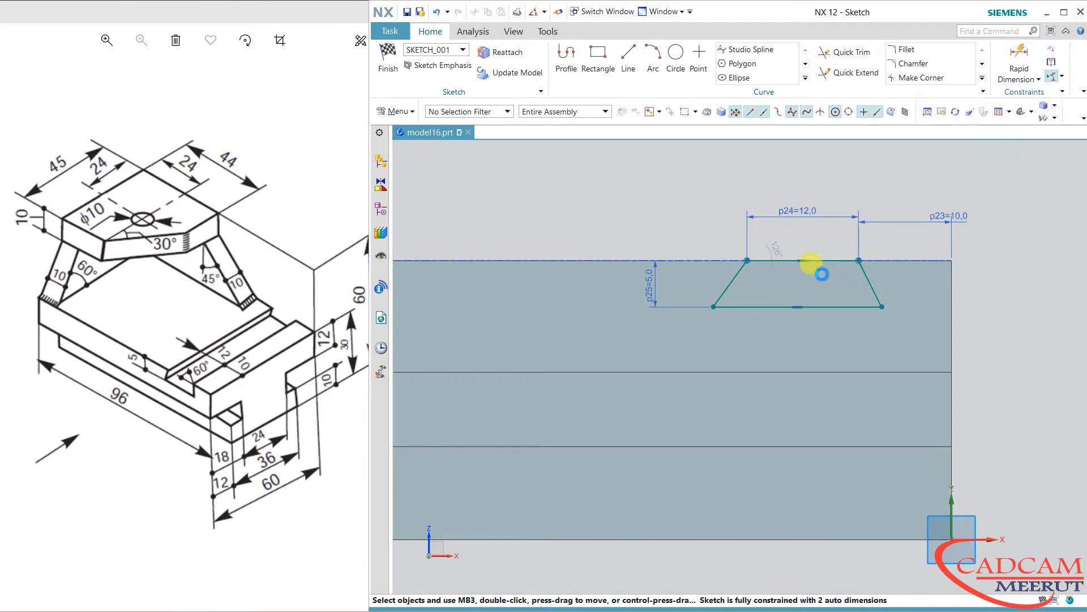
click(729, 286)
click(749, 306)
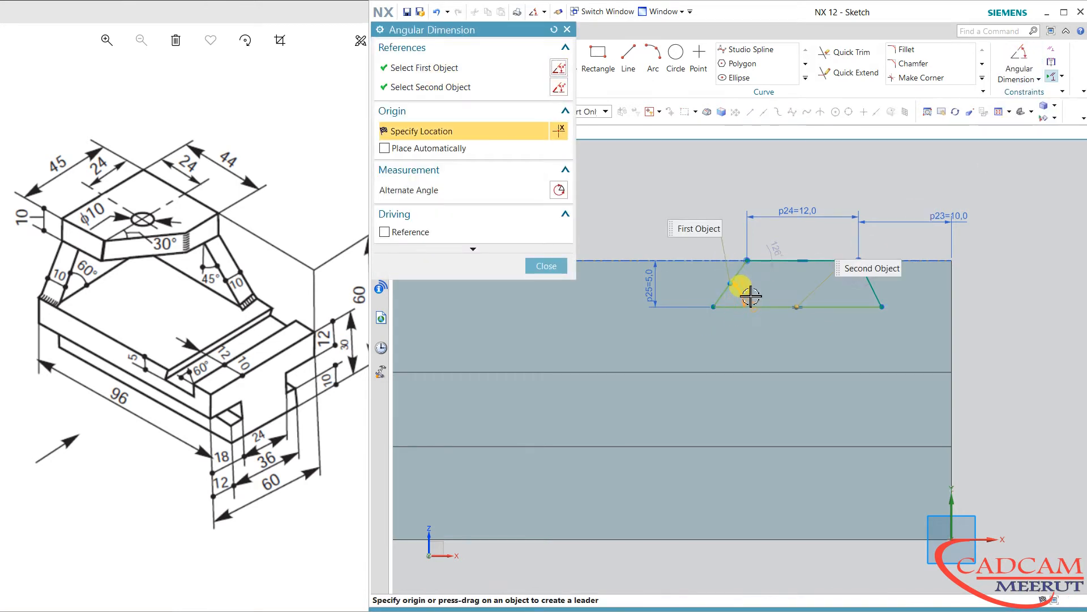
click(751, 296)
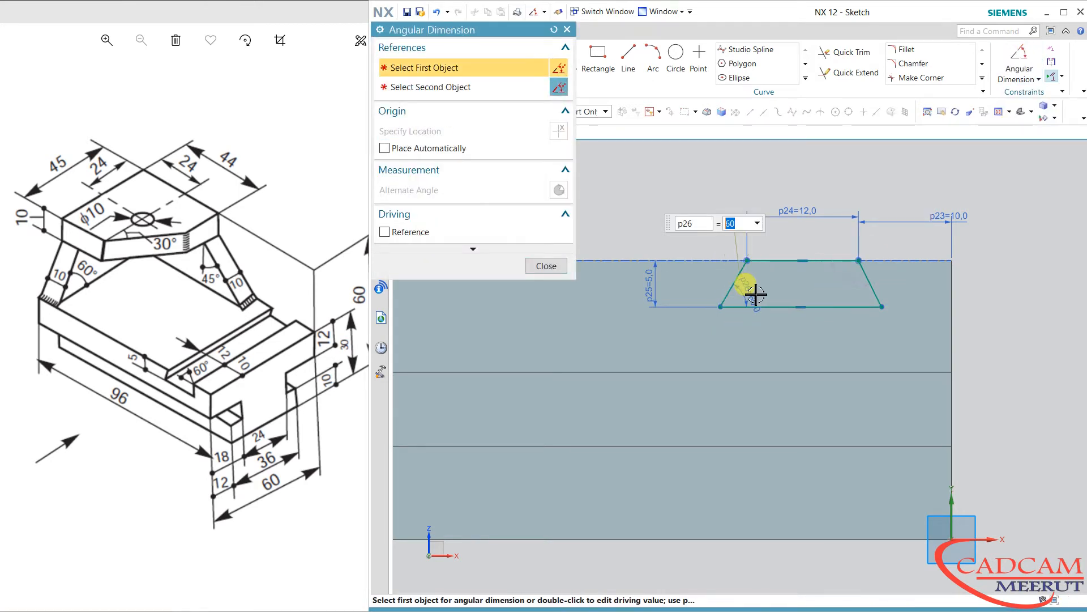
Add a 60° angular dimension between the trapezoid's bottom line and its slanted side nearer the origin, and finish the sketch
click(868, 283)
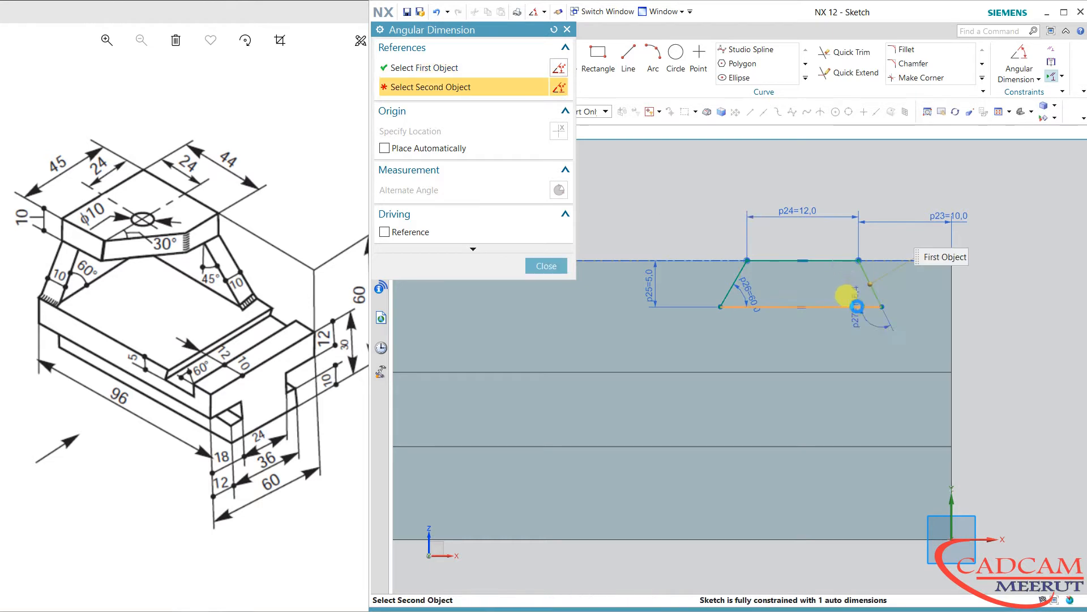
click(857, 307)
click(851, 290)
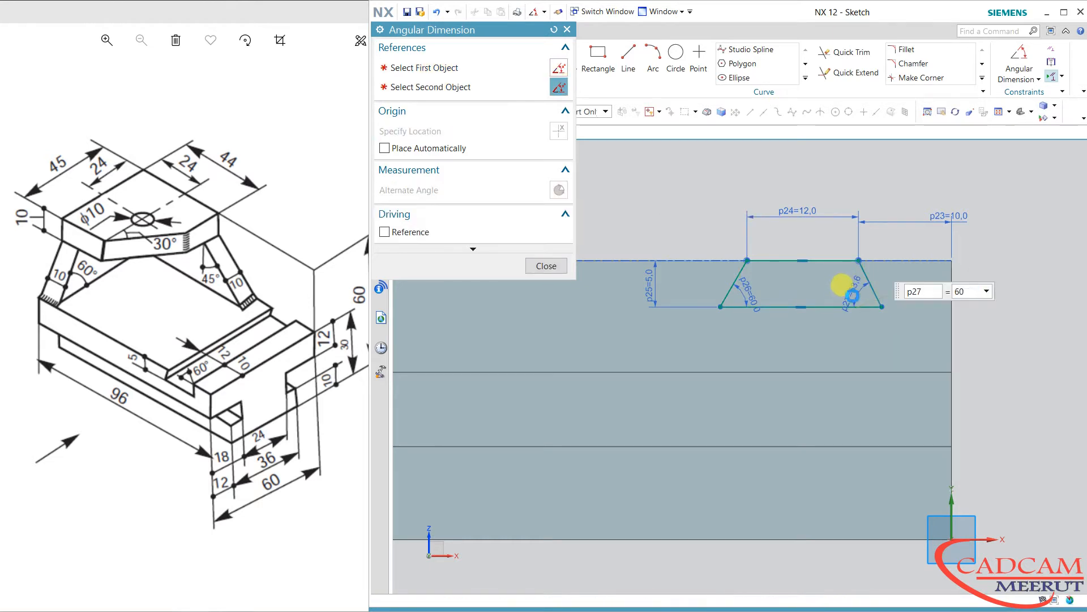
click(547, 266)
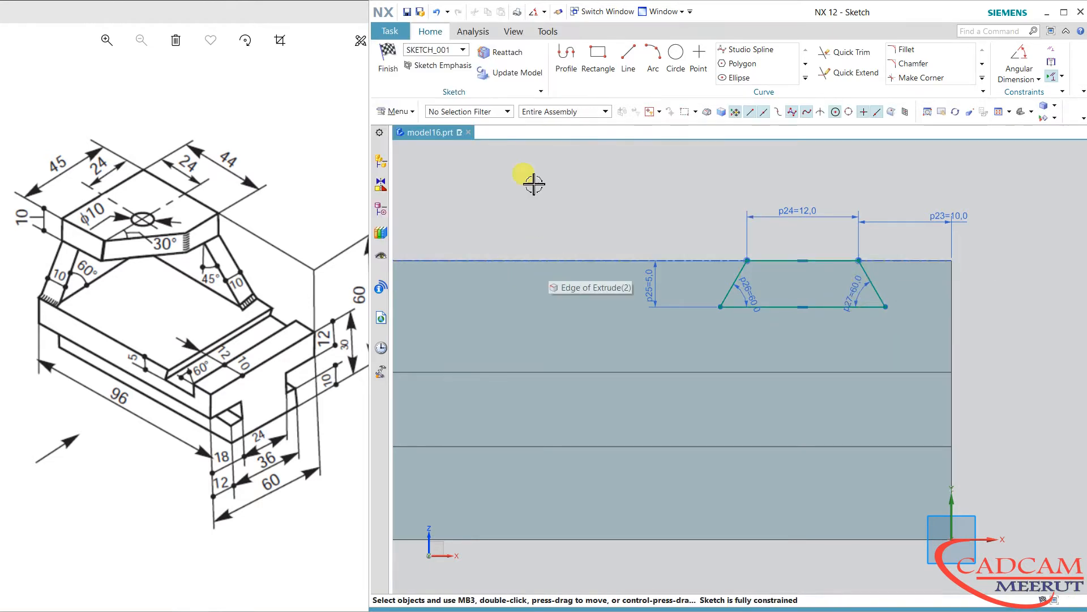
key(ctrl+q)
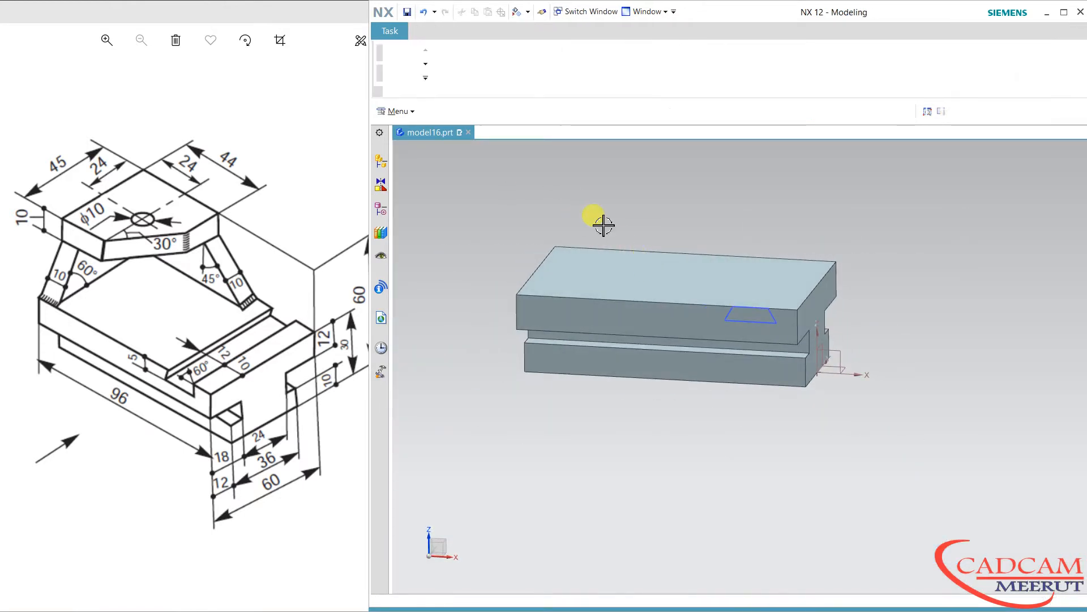
Extrude the trapezoid sketch 96 mm in the reversed direction through the base to cut the dovetail slot
click(446, 65)
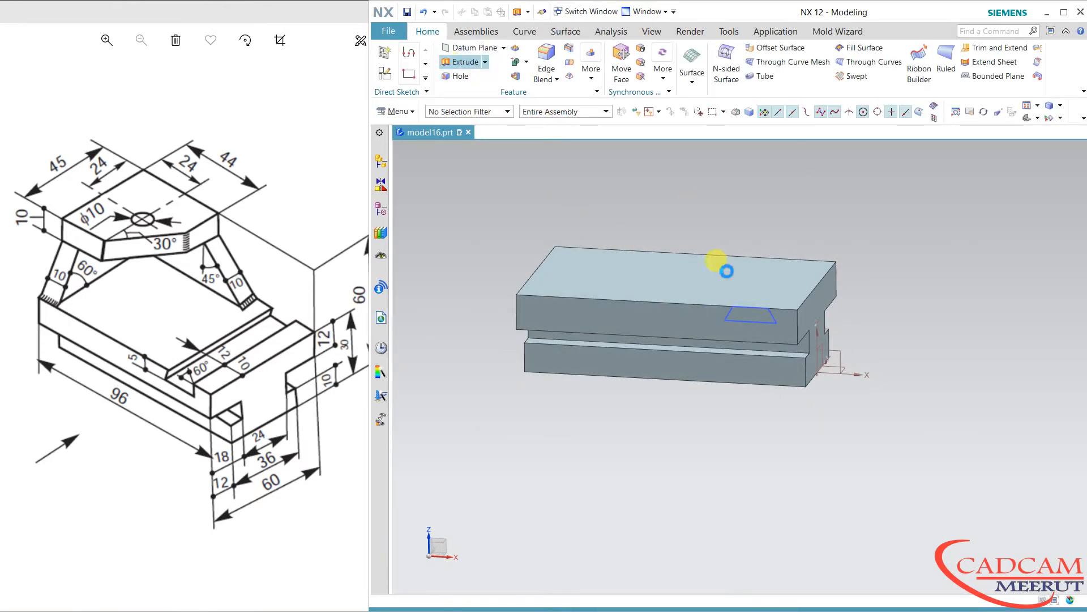
click(736, 315)
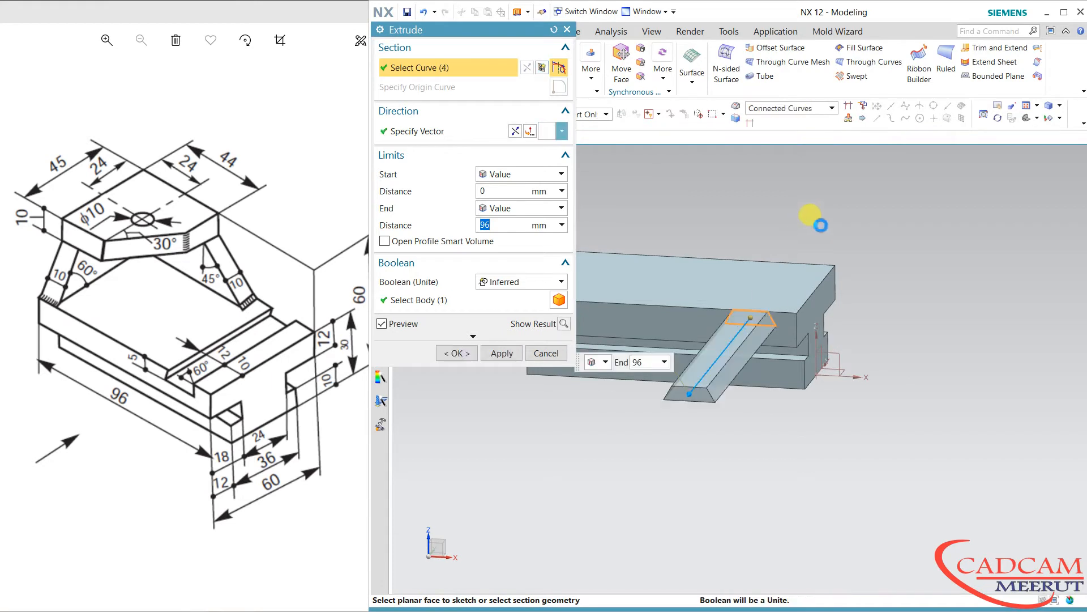
click(515, 131)
click(478, 354)
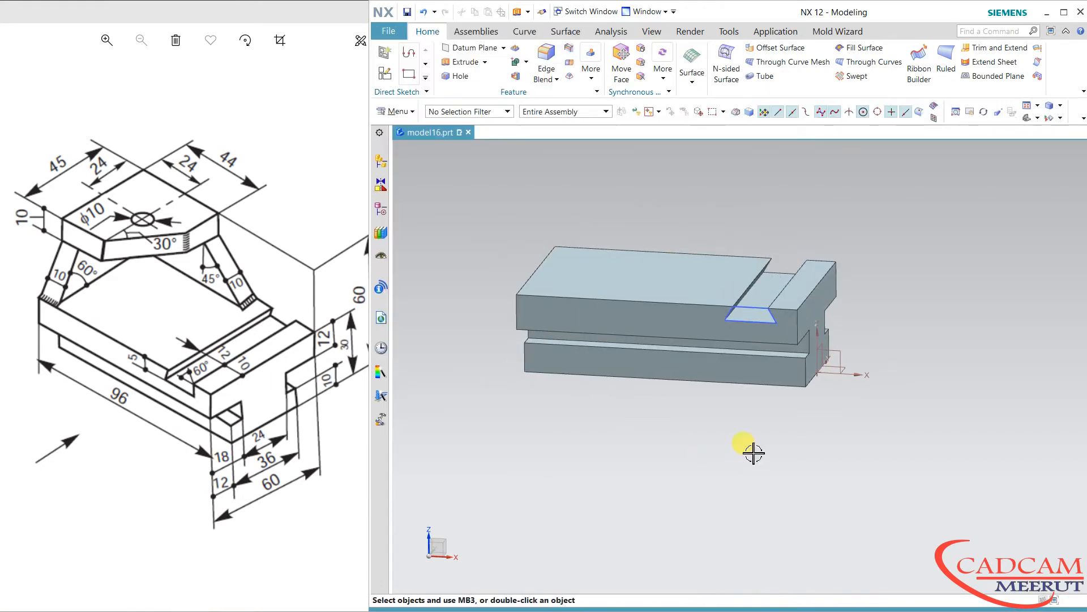
mouse_move(757, 445)
middle_down()
mouse_move(728, 437)
mouse_move(739, 448)
middle_up()
shift+middle_drag(742, 453, 772, 490)
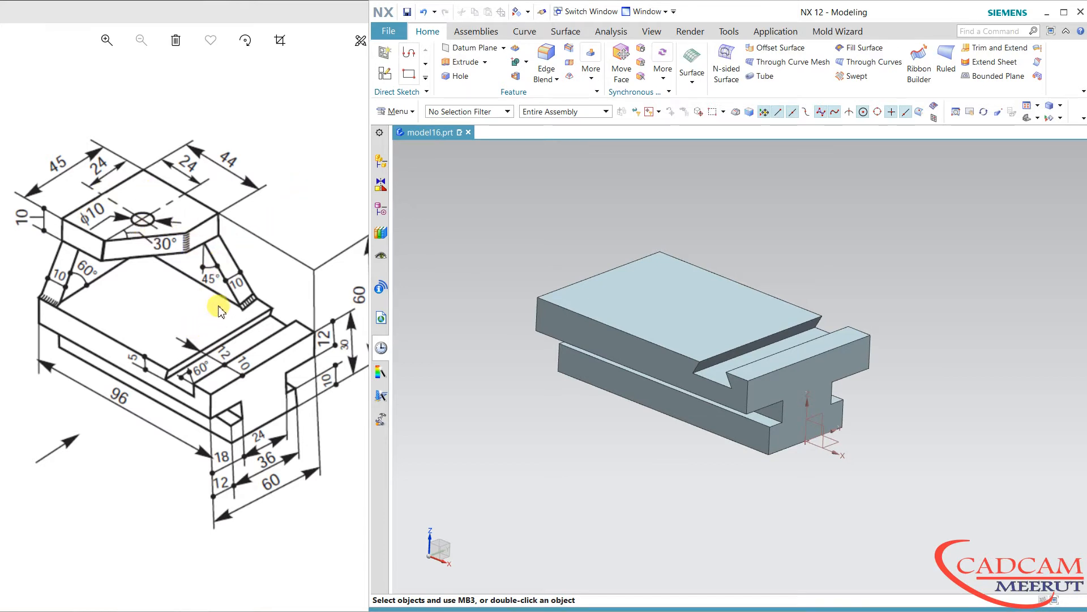
Create a datum plane offset 60 mm above the XY plane for the bracket's upper plate
click(289, 306)
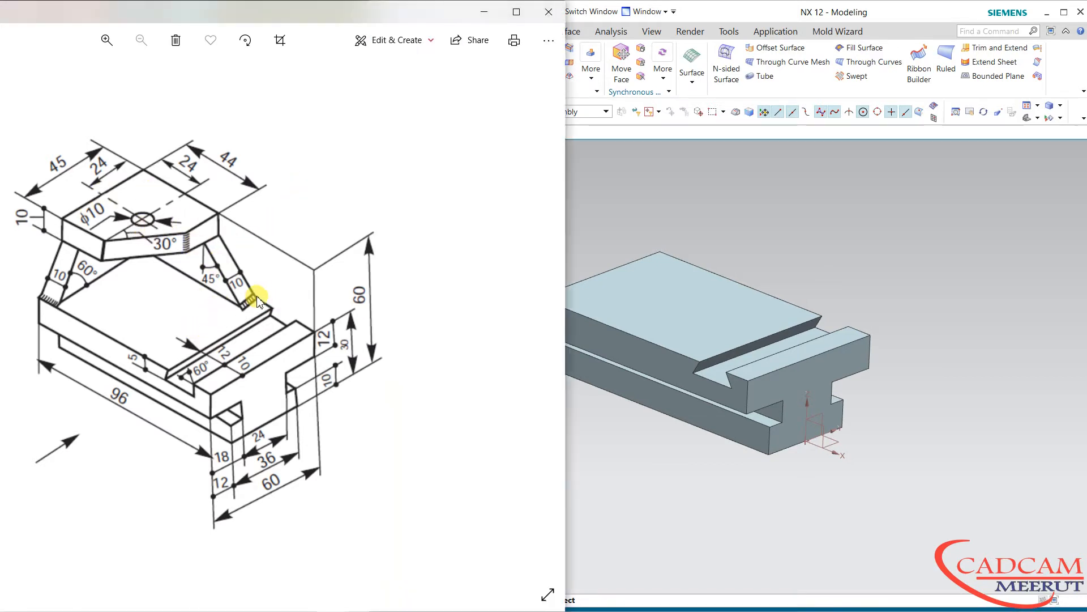
click(578, 467)
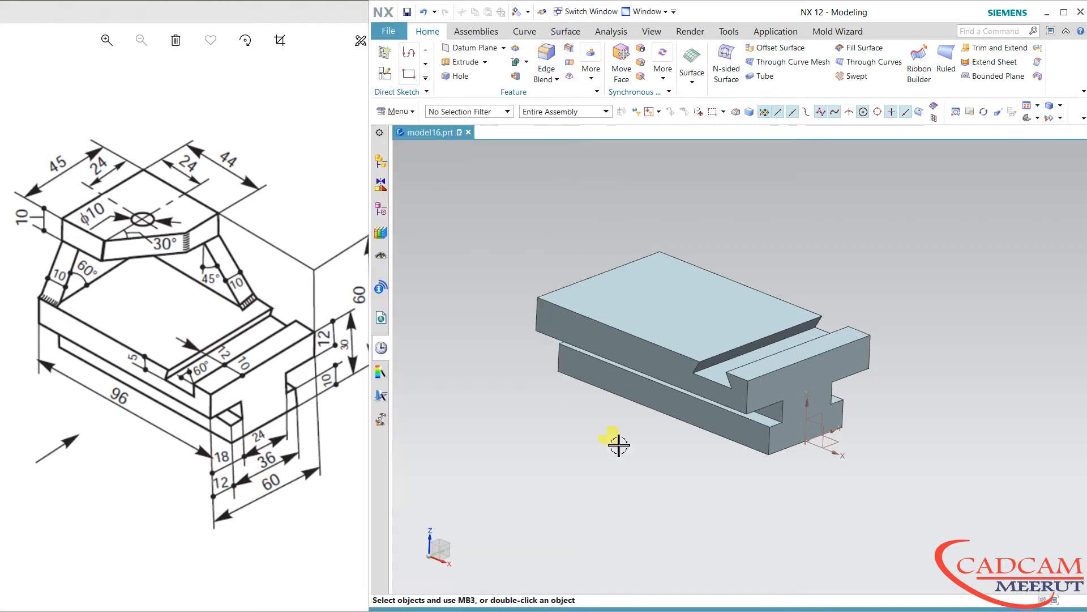
click(474, 47)
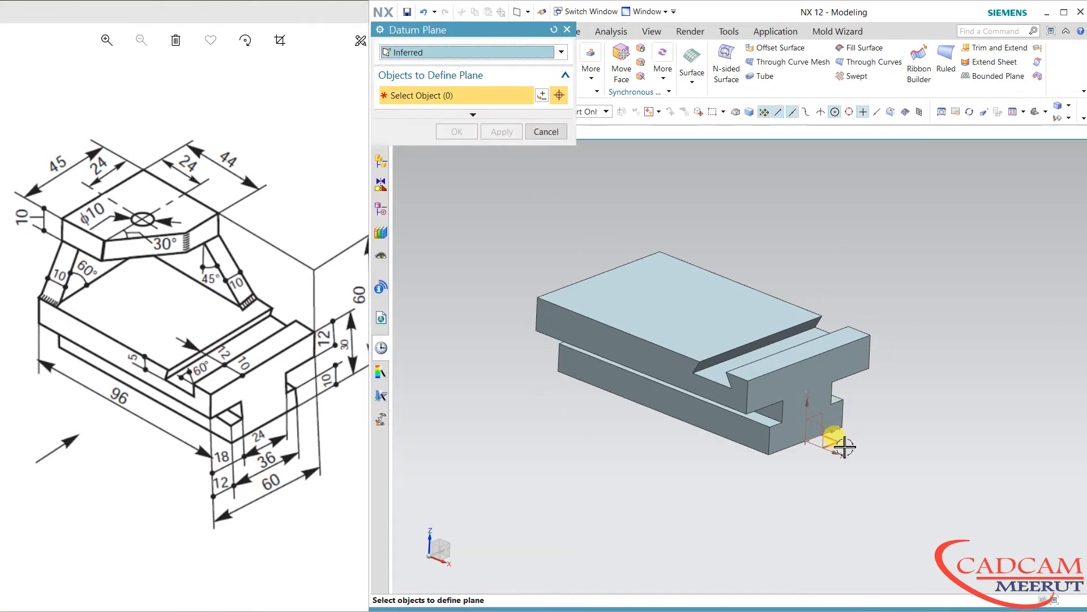
click(891, 422)
text(6)
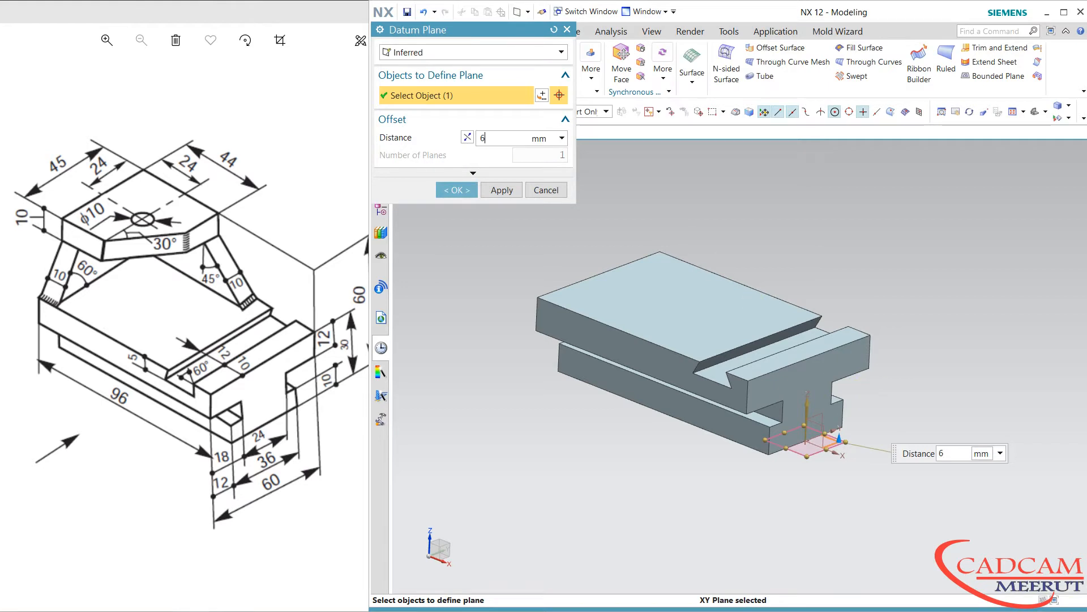
text(0)
key(Return)
click(453, 190)
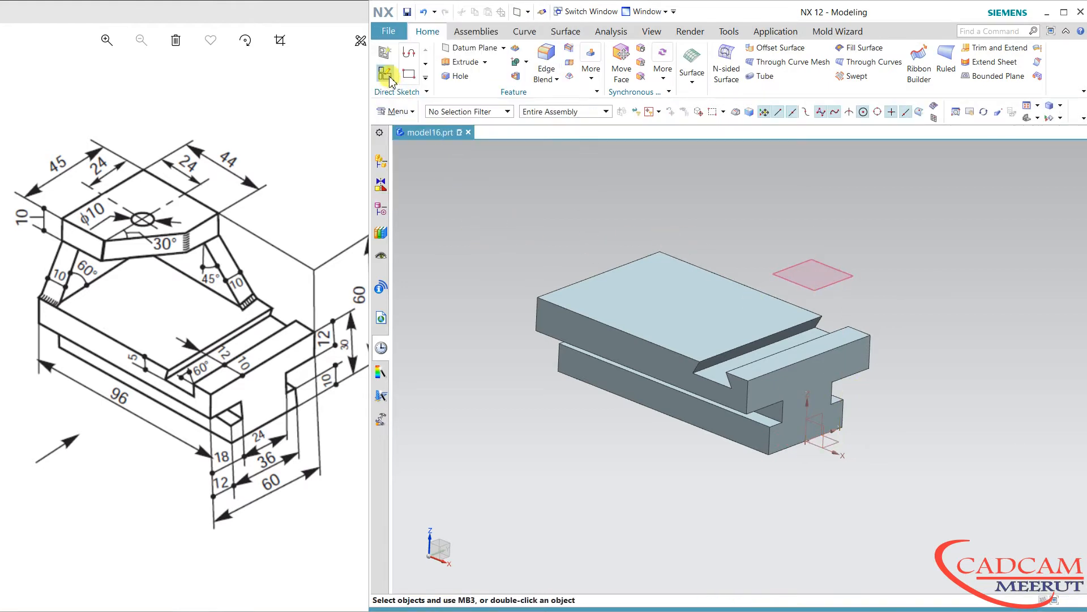
Start a sketch on the 60 mm offset datum plane with the X axis as horizontal reference
click(390, 80)
click(843, 280)
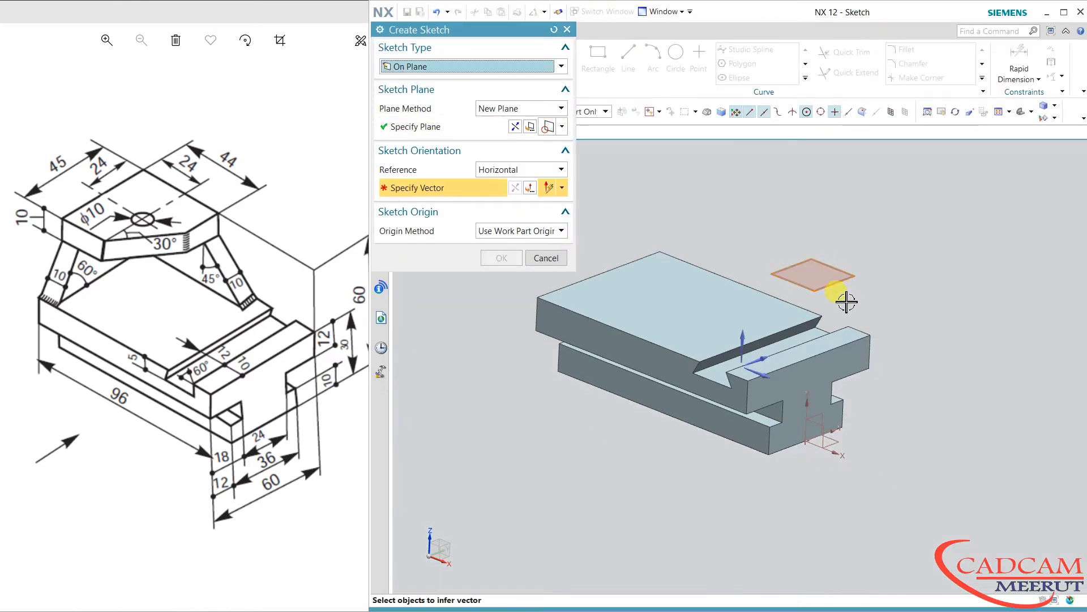
click(759, 366)
click(501, 258)
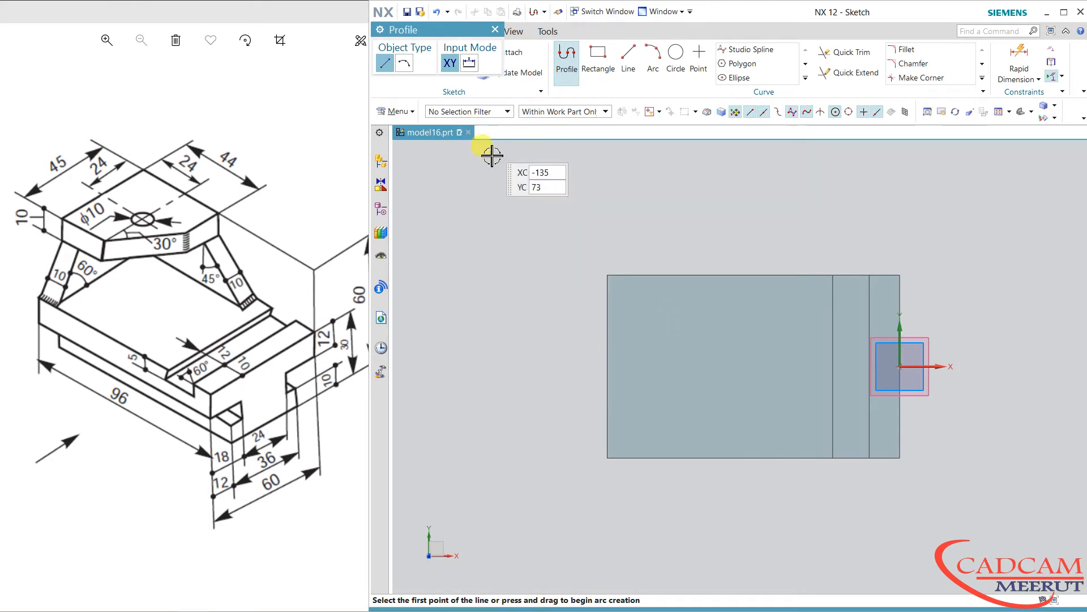
Sketch an open profile from the slab's far upper corner: about 37.6 mm down, 17 mm across, 30 mm diagonally up, and vertically past the slab's edge
click(606, 274)
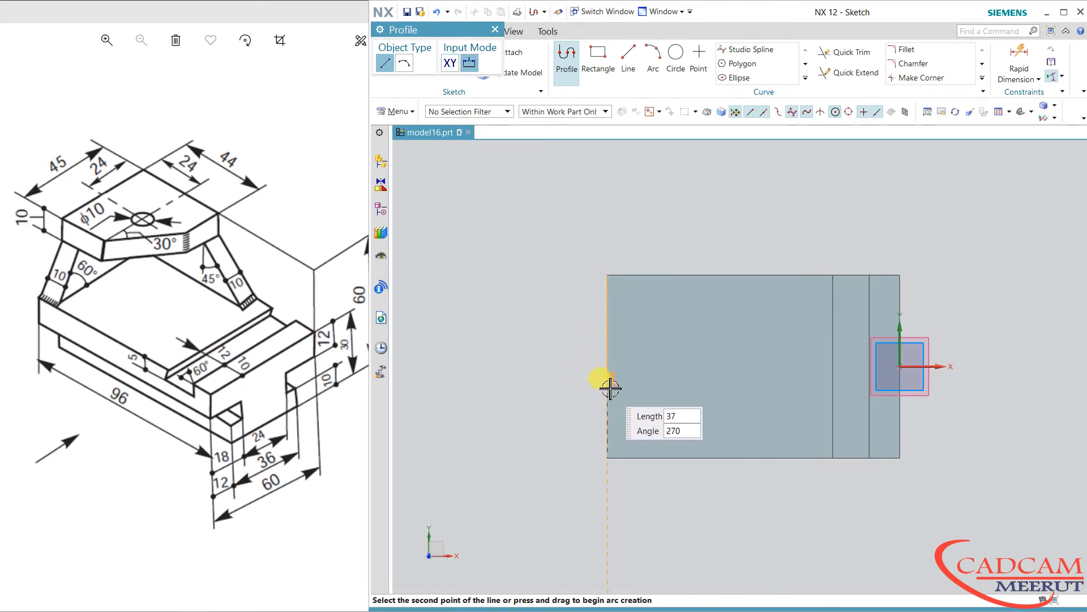
click(607, 389)
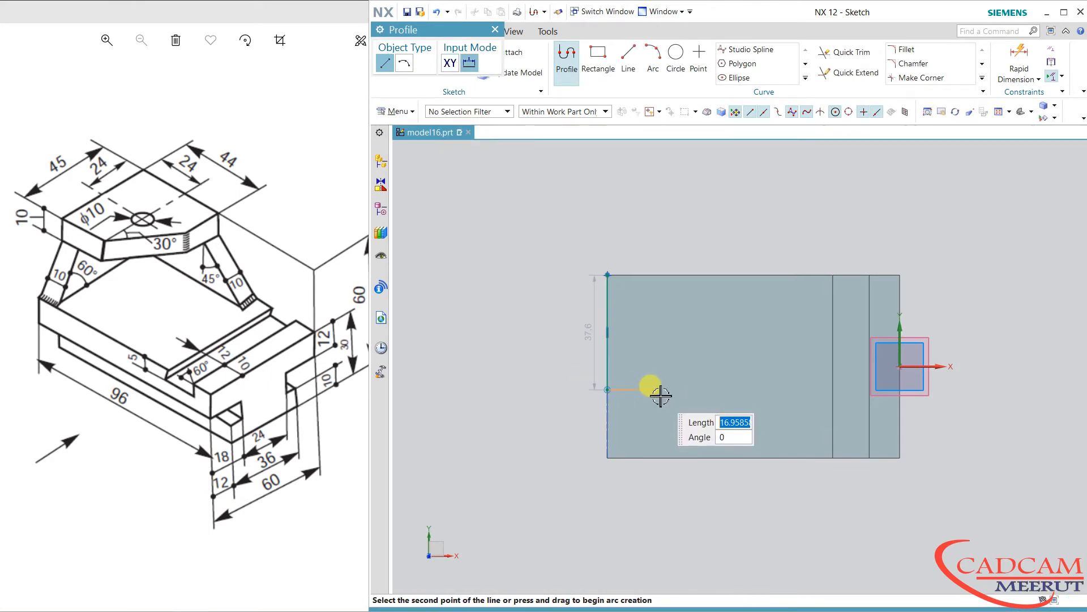
click(660, 391)
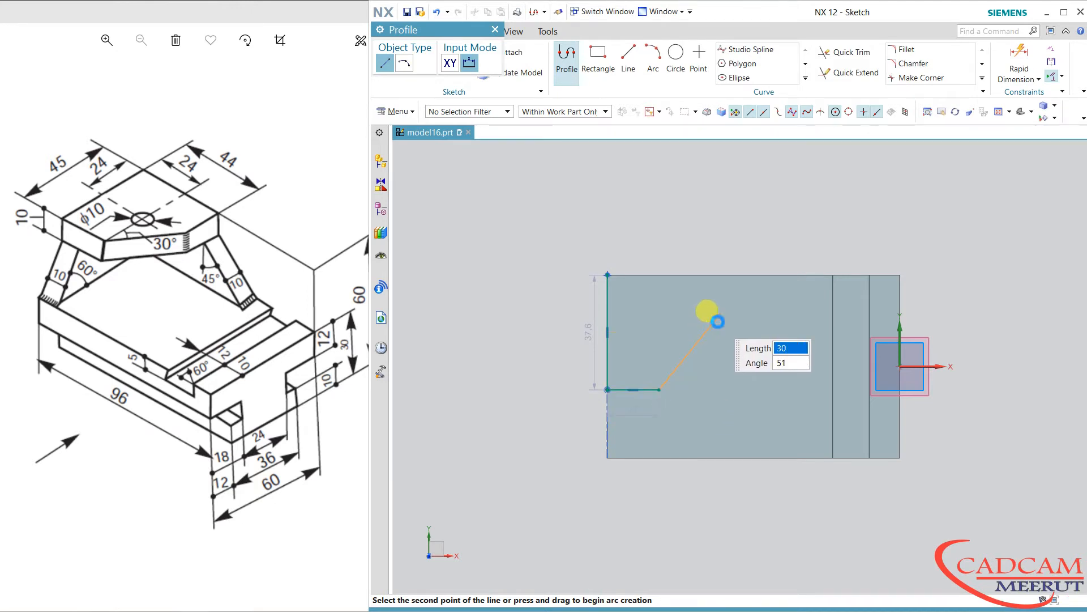
click(718, 320)
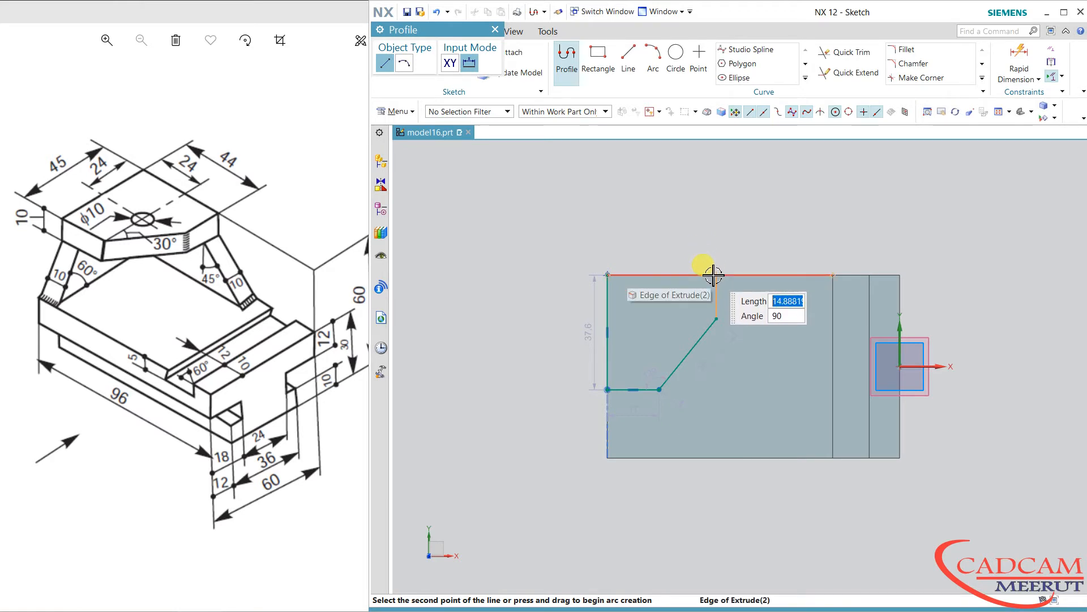
click(714, 255)
key(Escape)
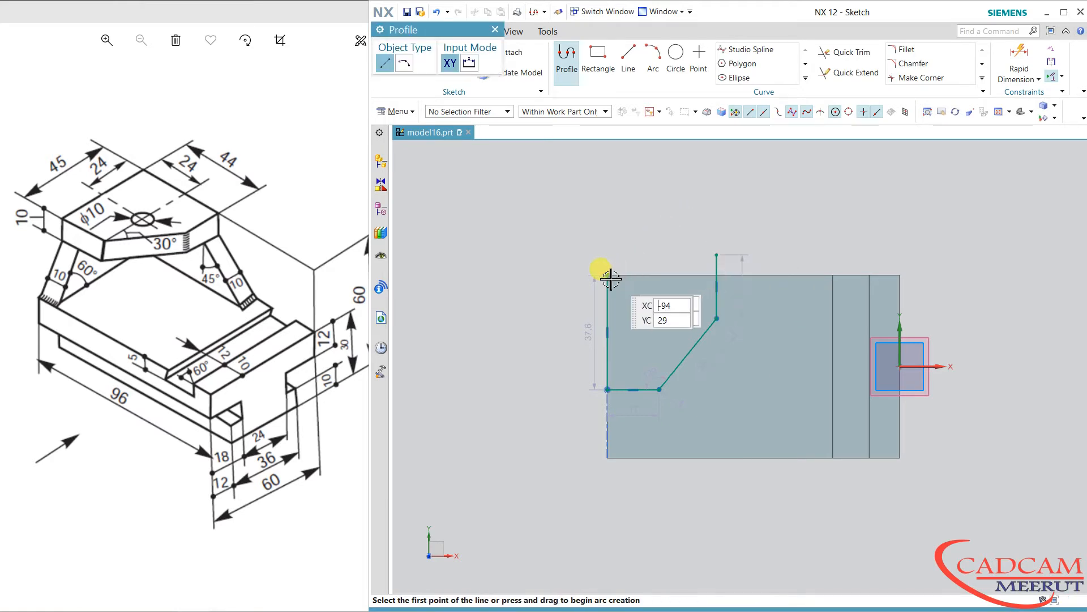
Close the profile with a horizontal line along the slab's upper edge and trim the overlapping ends using Make Corner
click(608, 275)
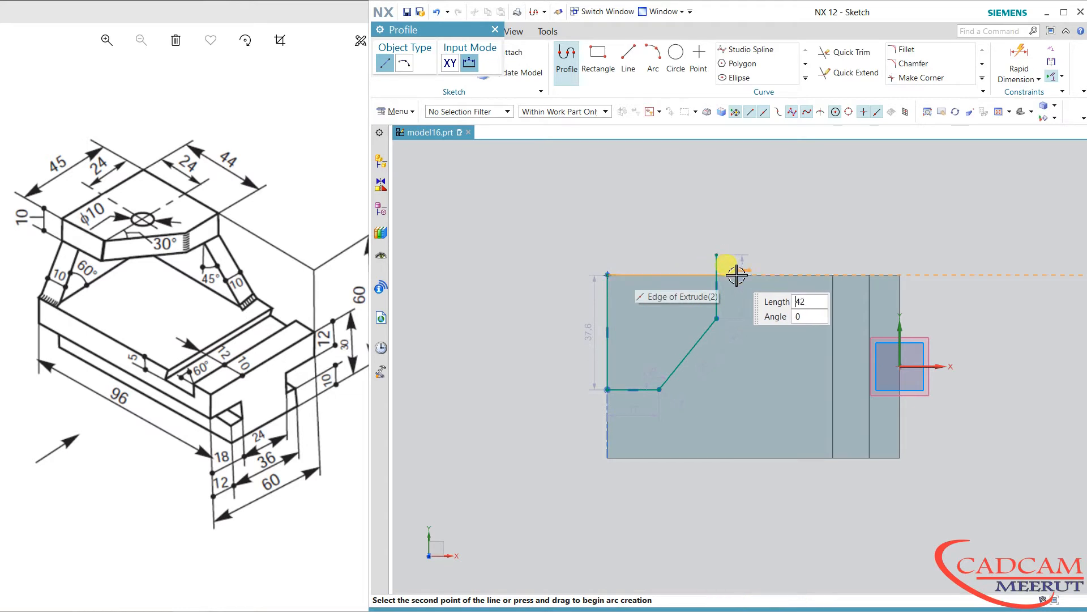
click(739, 276)
key(Escape)
key(Escape)
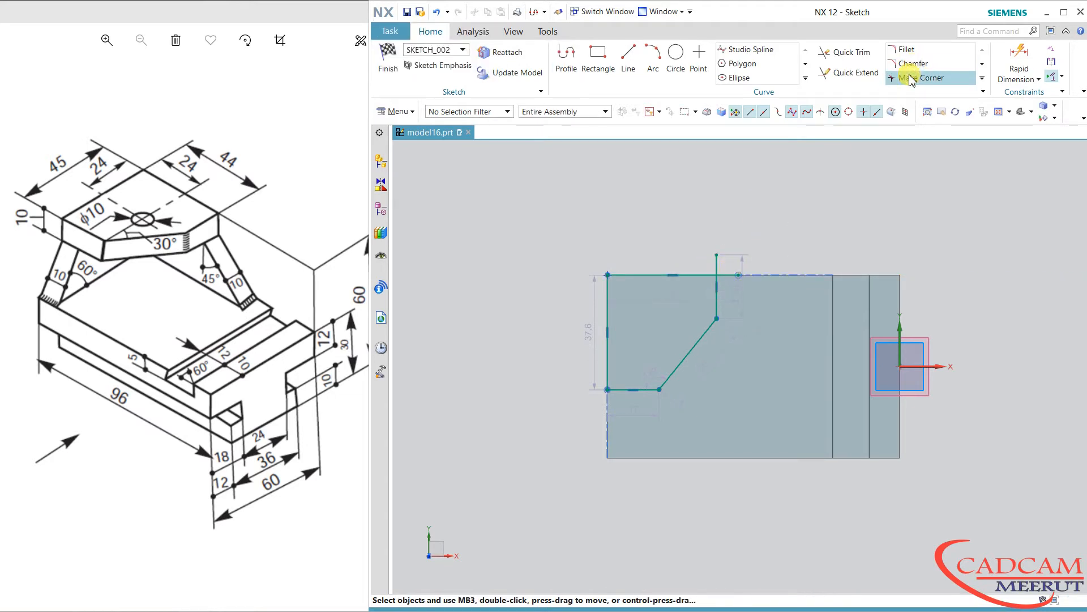
click(912, 79)
click(708, 275)
click(716, 284)
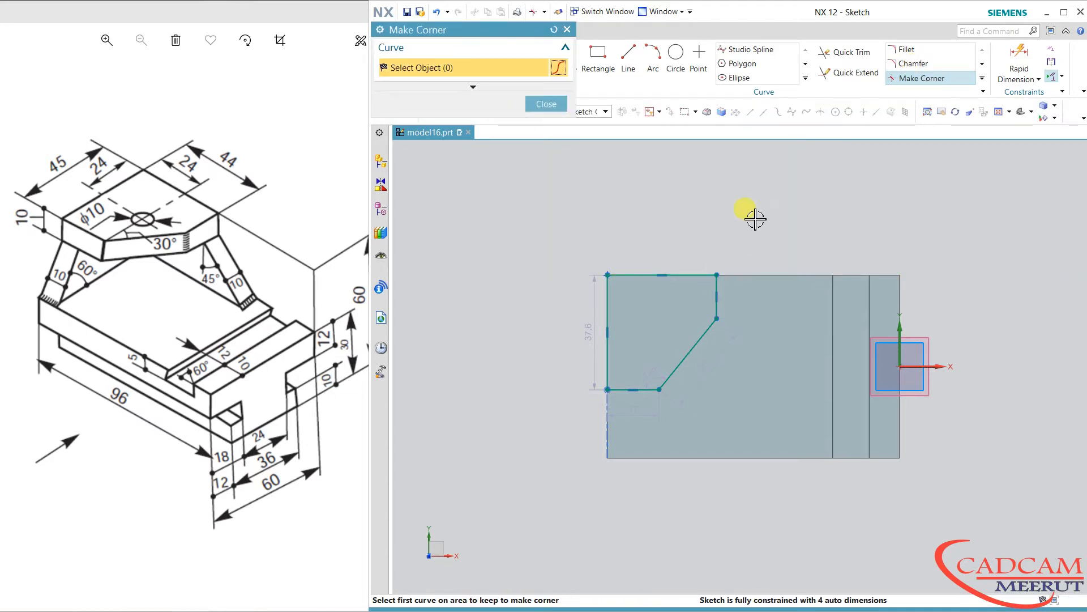
key(Escape)
Dimension the length of the plate profile's top line as 44 mm
scroll(730, 342, up, 1)
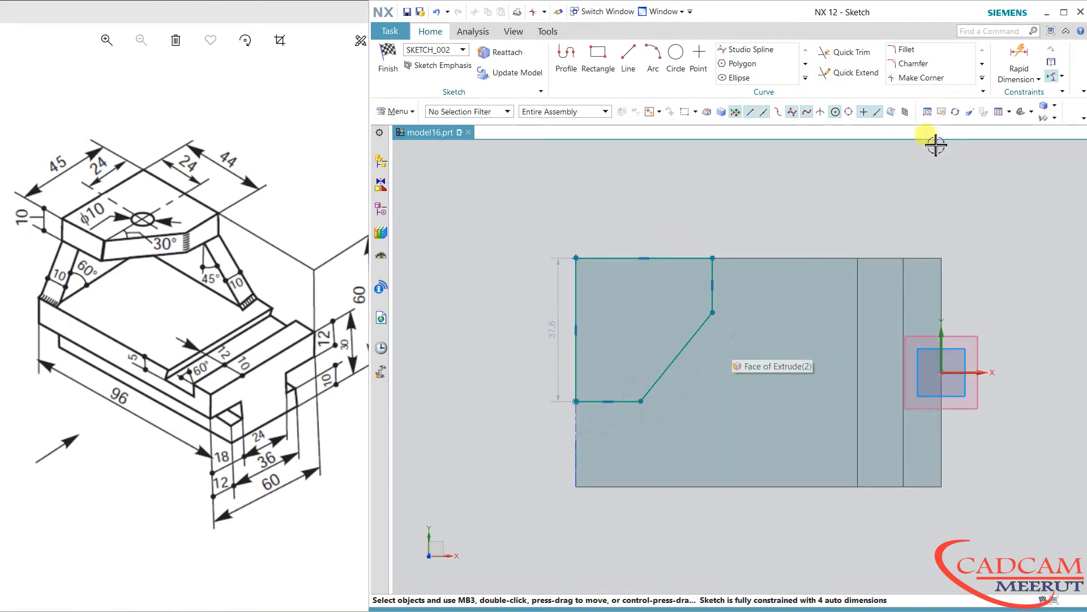
click(1019, 57)
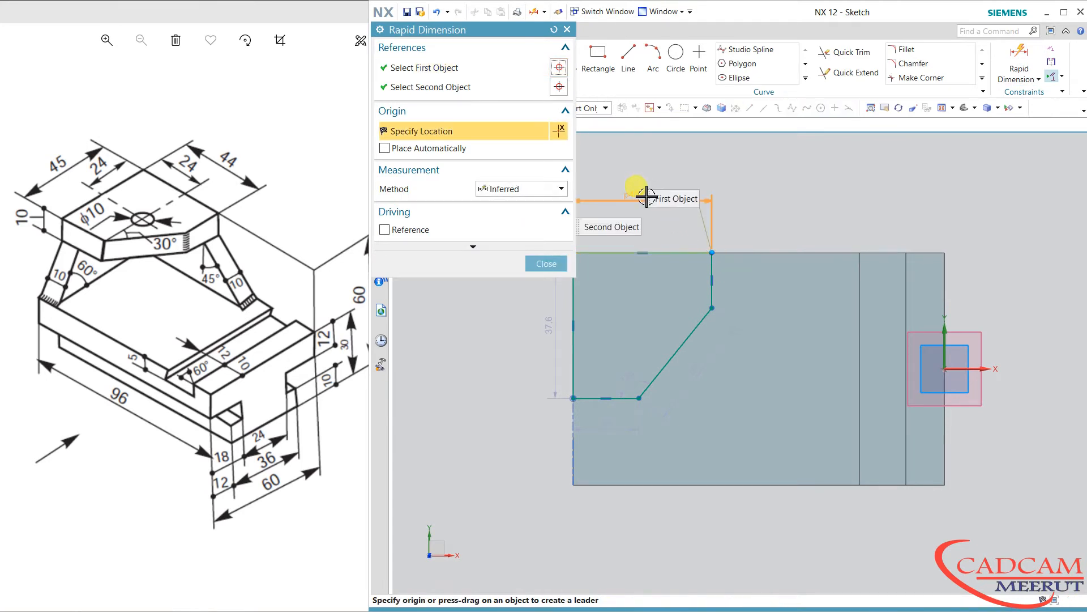
click(638, 184)
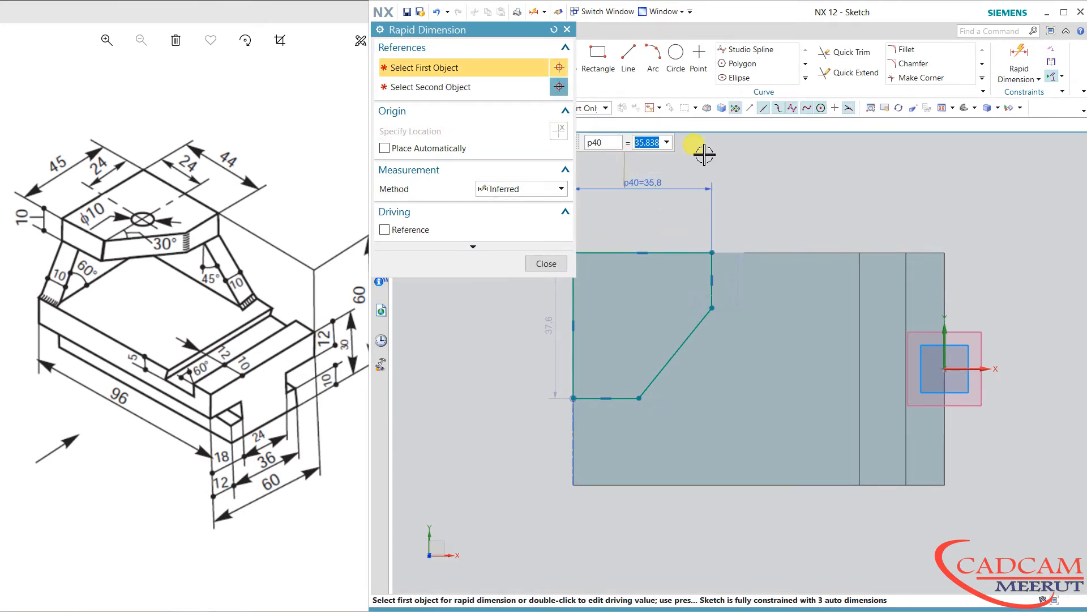
key(Return)
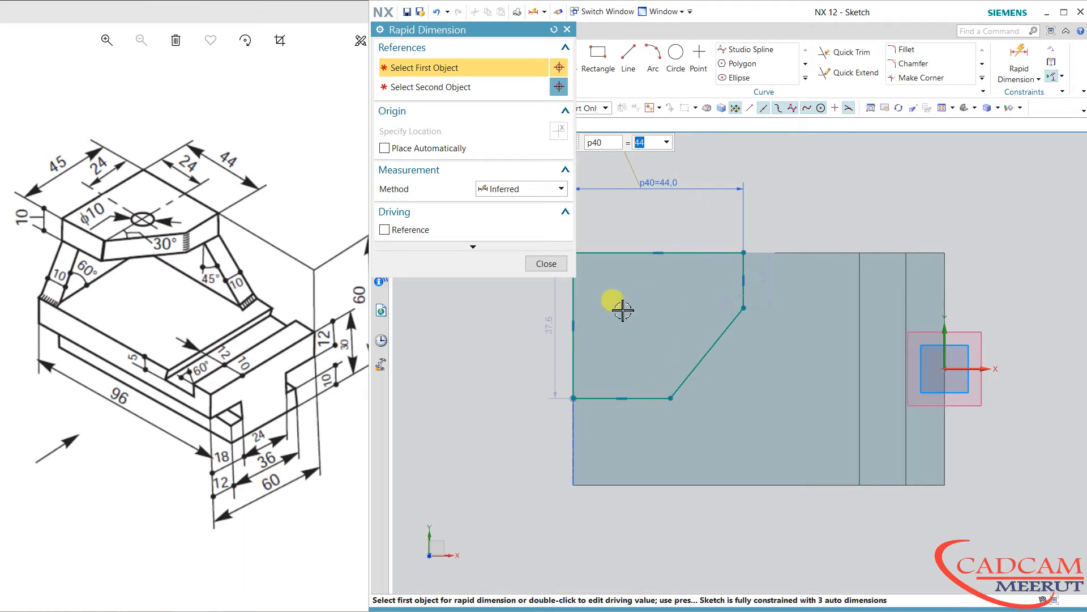
Dimension the length of the plate profile's long vertical line as 45 mm
click(573, 304)
click(509, 324)
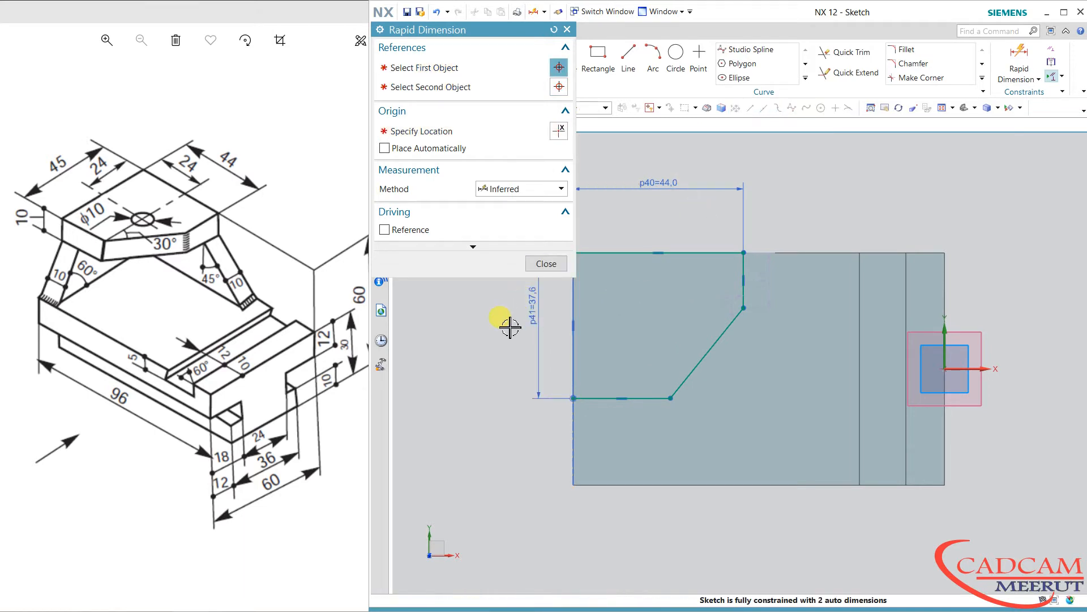
text(45)
key(Return)
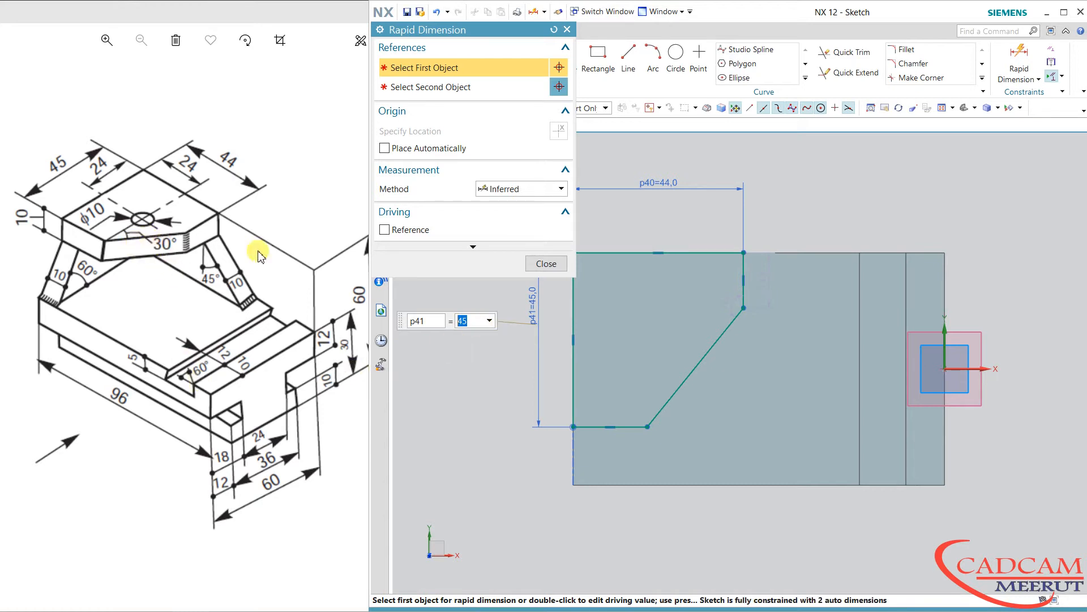
click(546, 265)
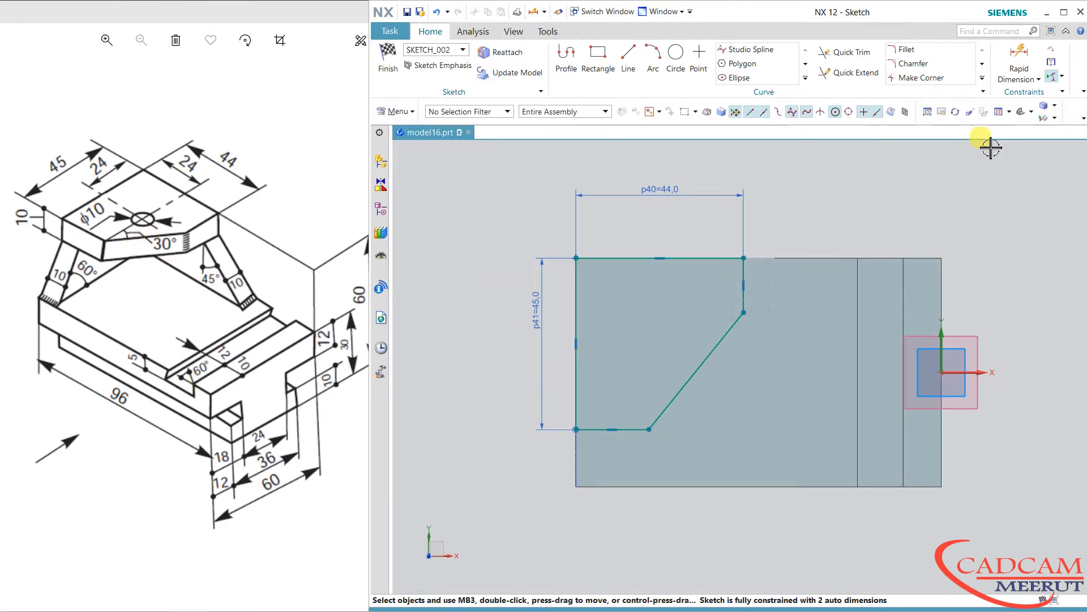
Add a 120° angular dimension between the plate profile's bottom line and its slanted line
click(1028, 80)
click(1019, 133)
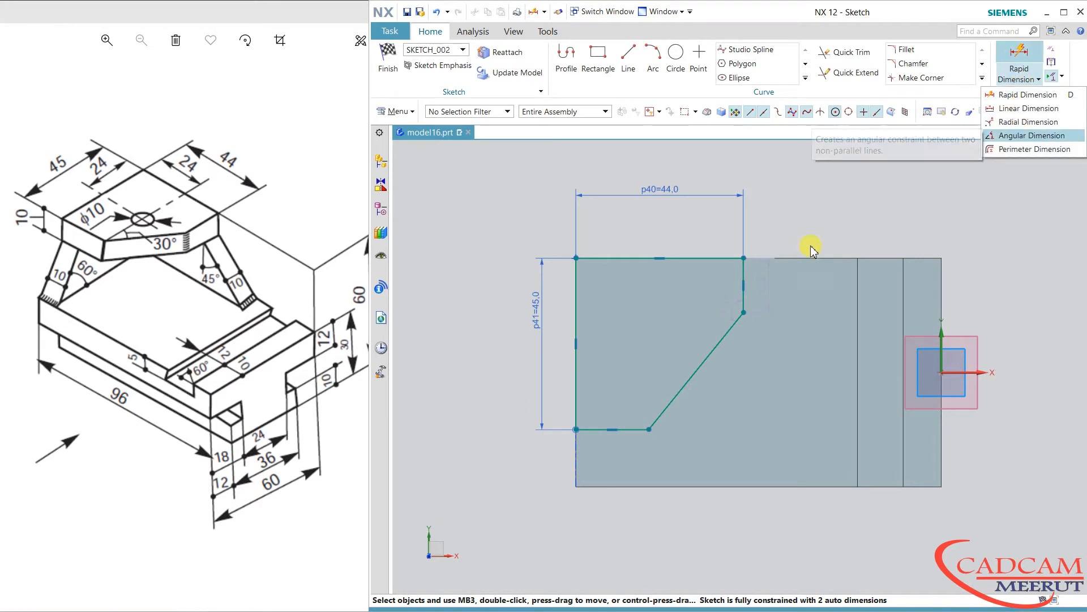
click(626, 429)
click(678, 391)
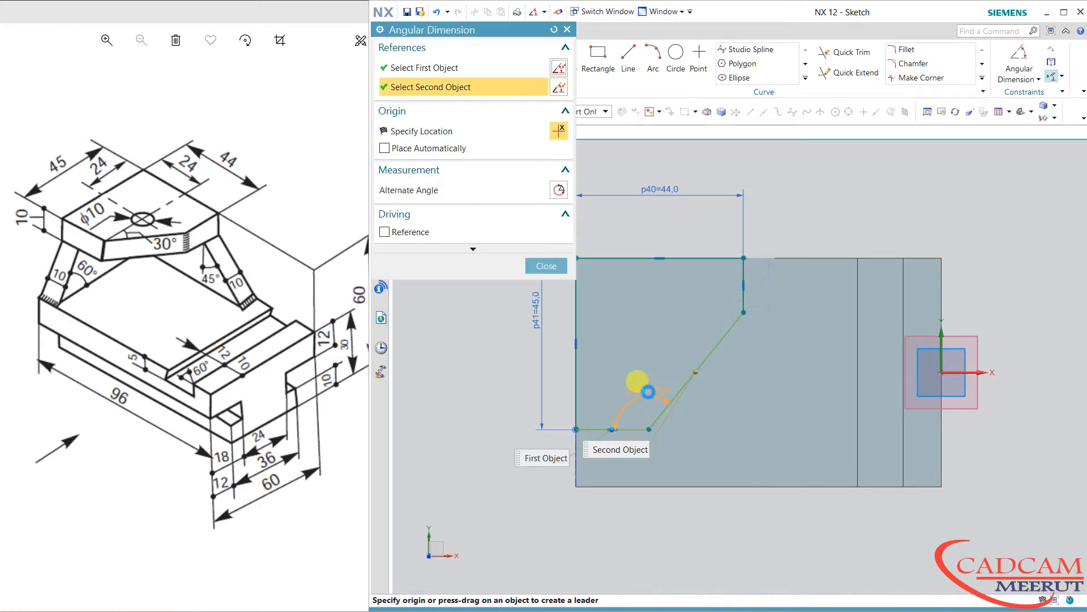
click(647, 348)
text(120)
key(Return)
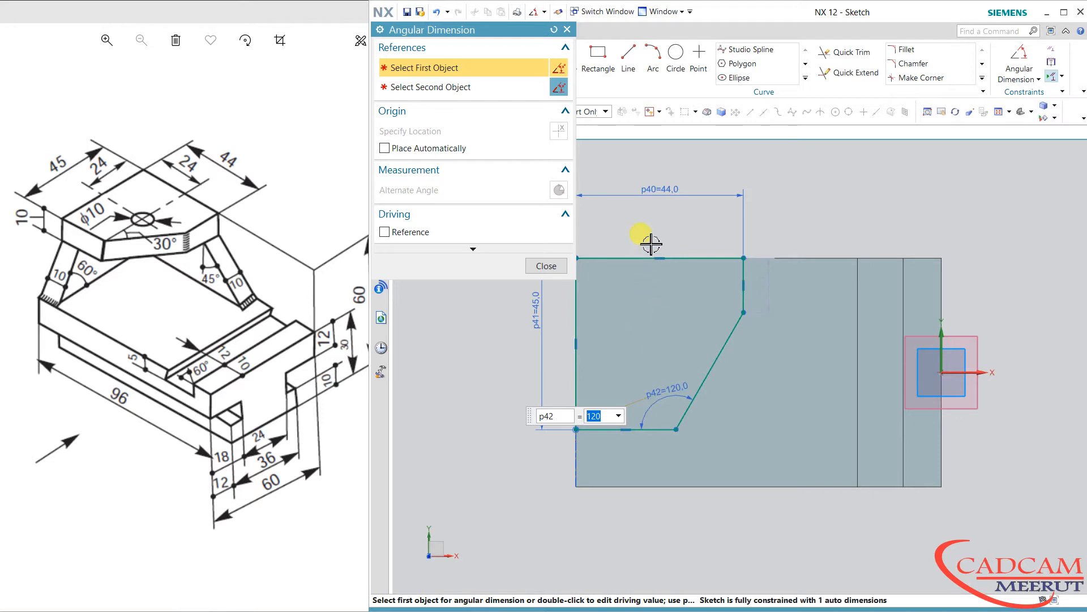
click(559, 264)
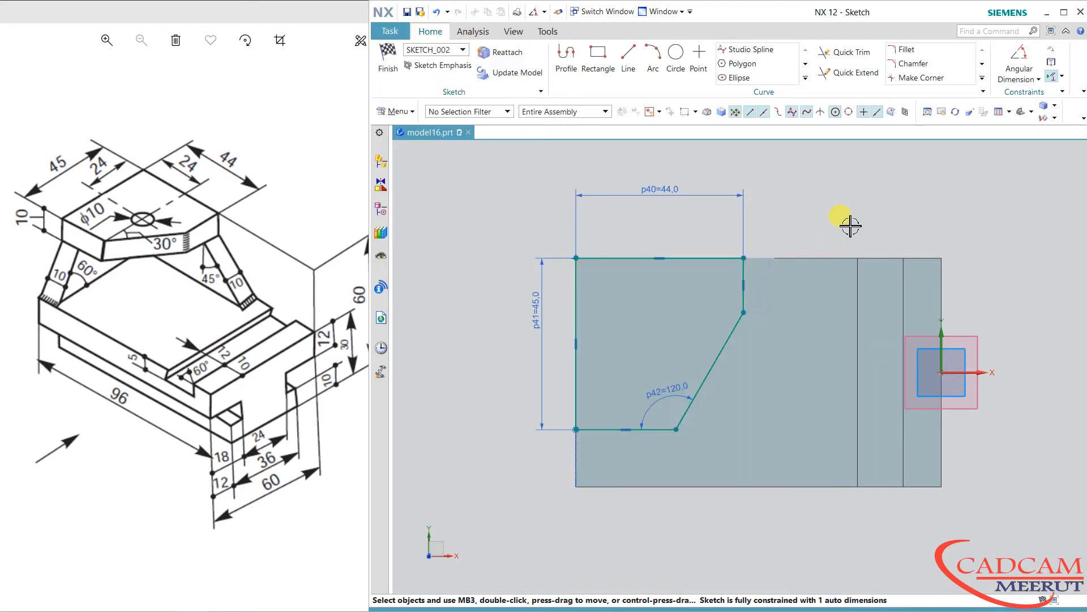
Try to make the plate profile's bottom line and short vertical line equal in length, and undo that constraint
click(659, 430)
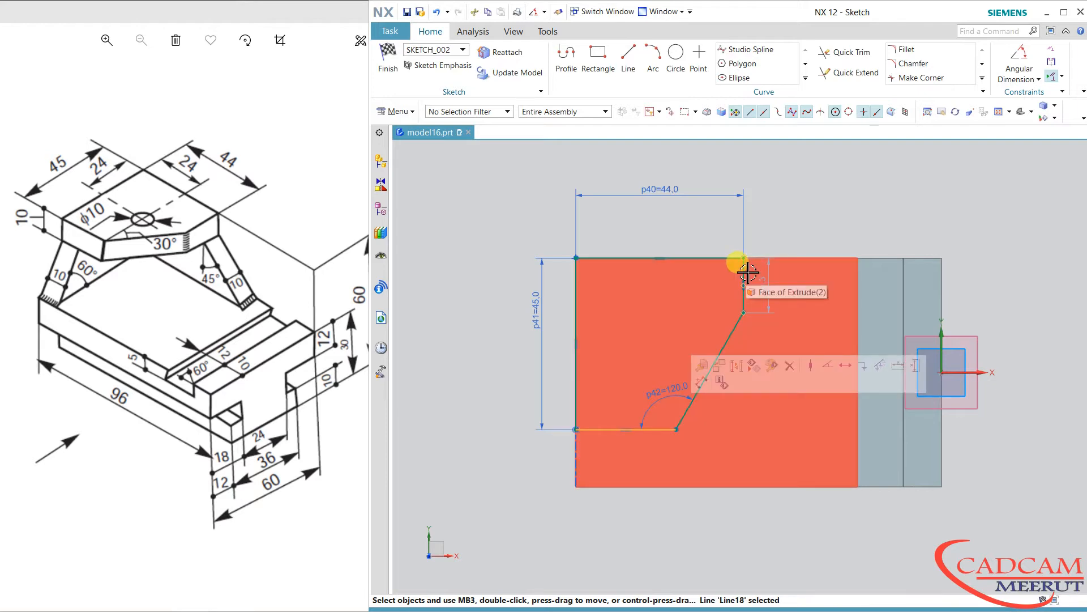
click(744, 277)
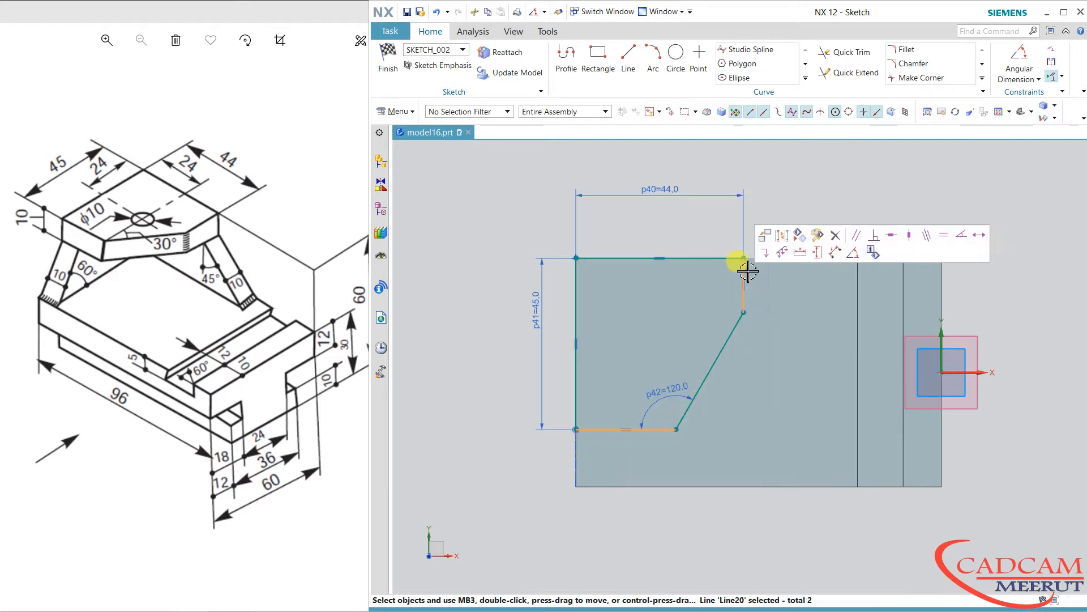
click(943, 237)
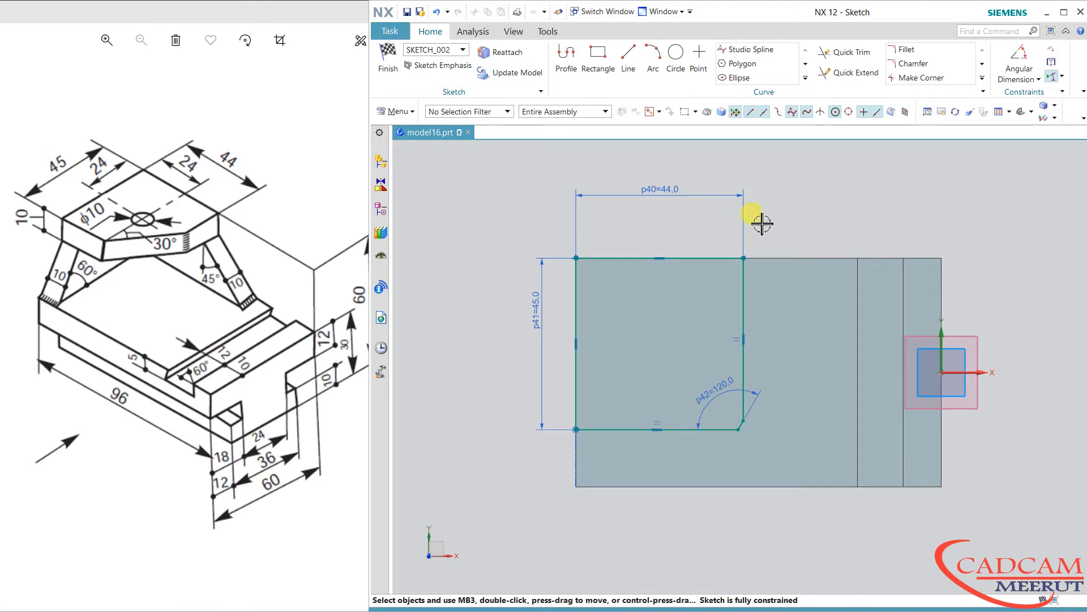
click(437, 12)
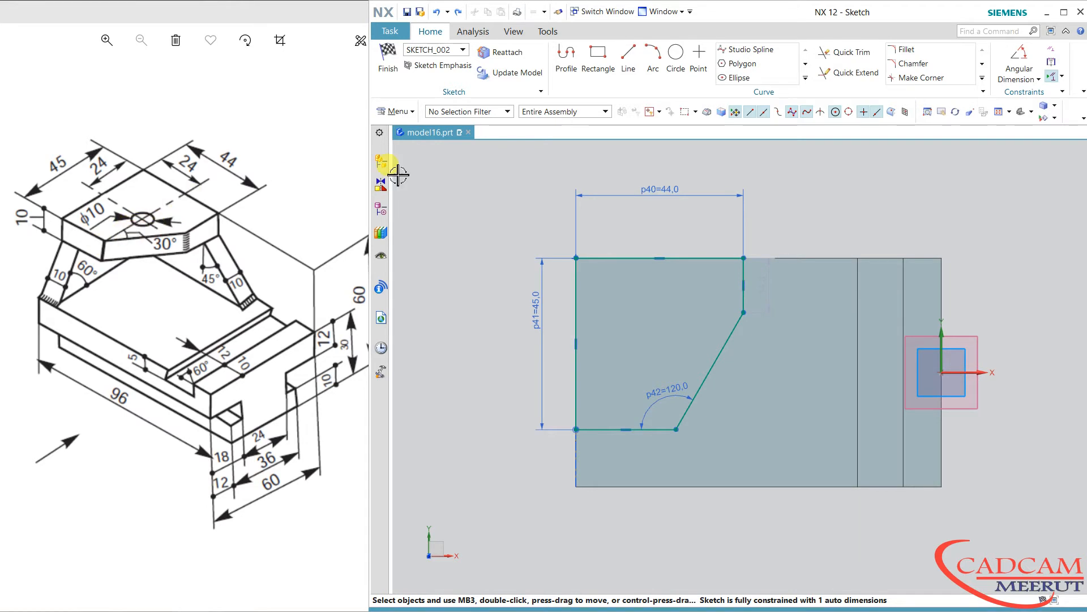
Dimension the length of the plate profile's bottom line as 24 mm
click(1022, 76)
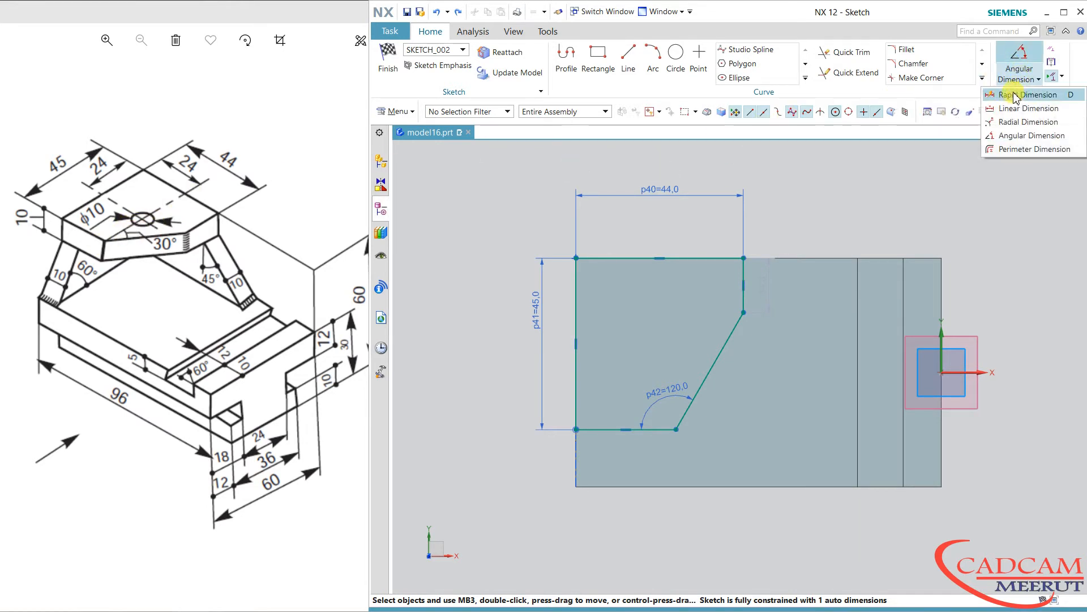
click(1016, 95)
click(594, 428)
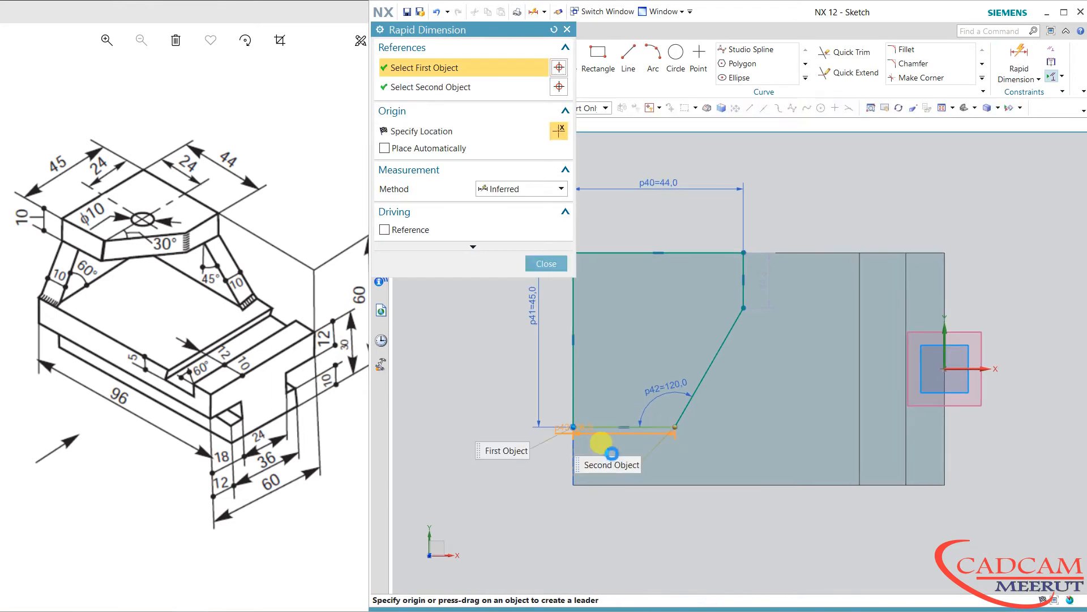
click(668, 440)
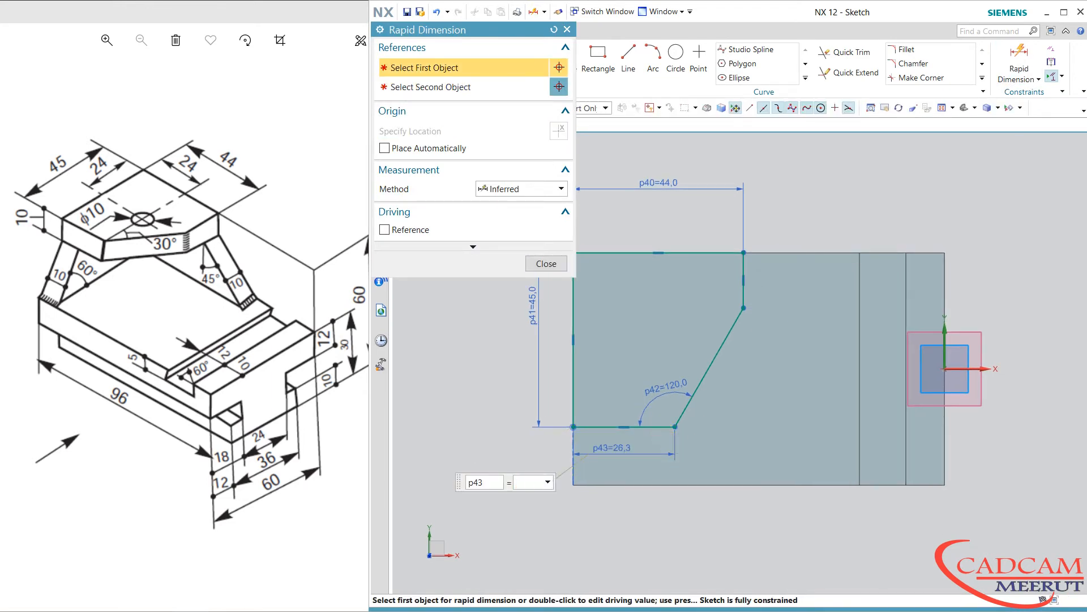
text(24)
key(Return)
click(546, 263)
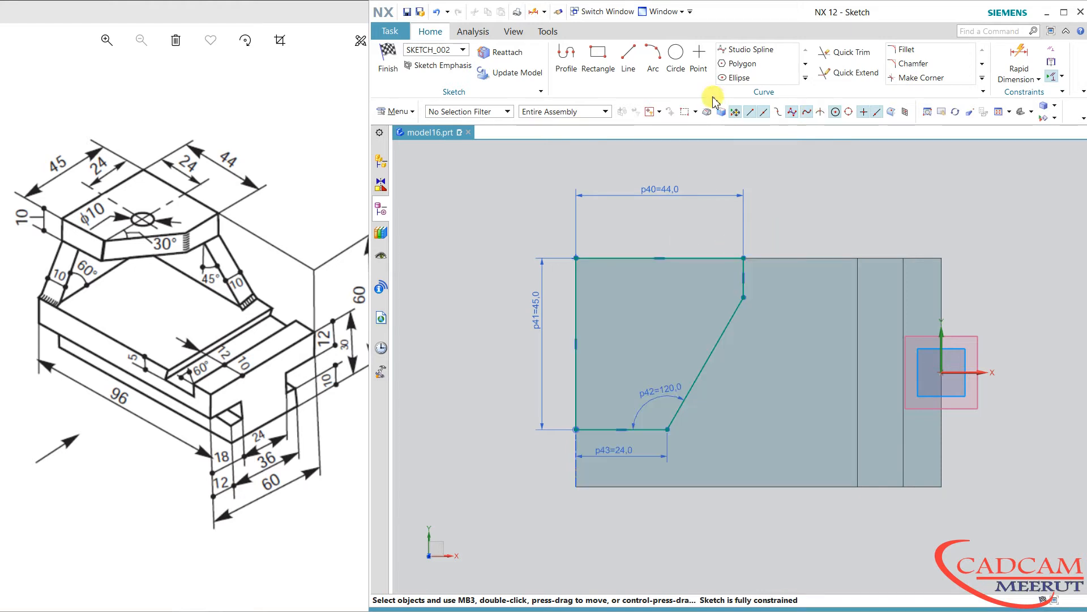
Draw a circle inside the plate profile above the bottom line's end point and set its diameter to 10 mm
click(687, 63)
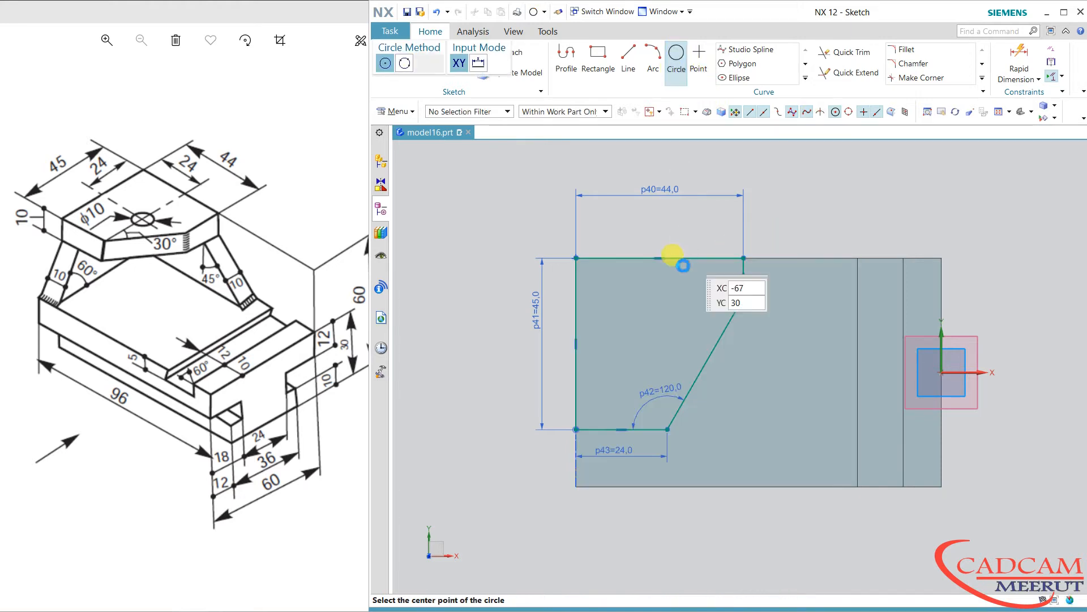
click(658, 333)
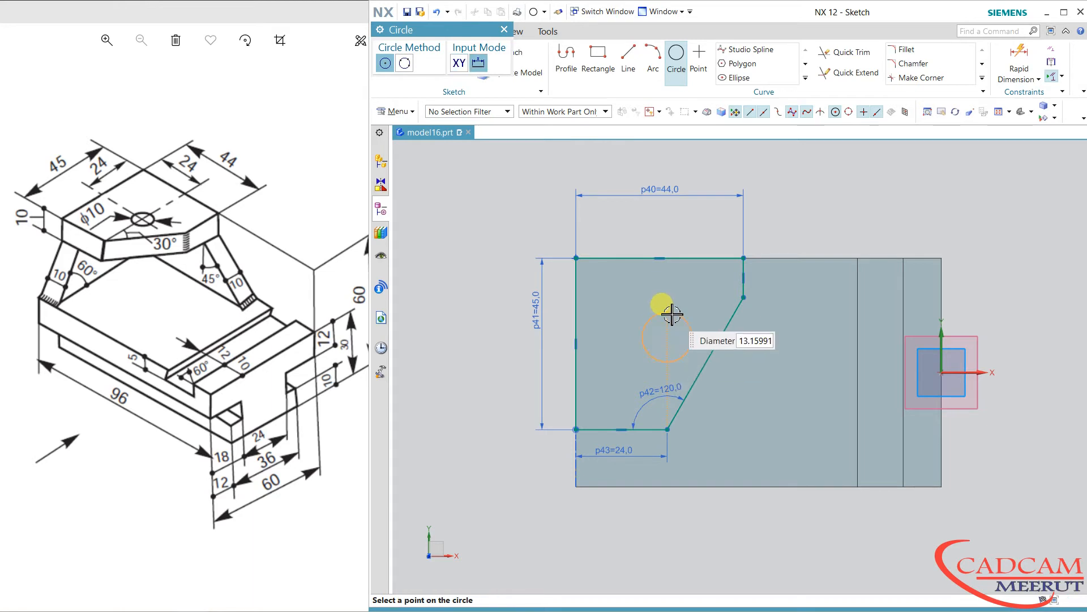
key(Escape)
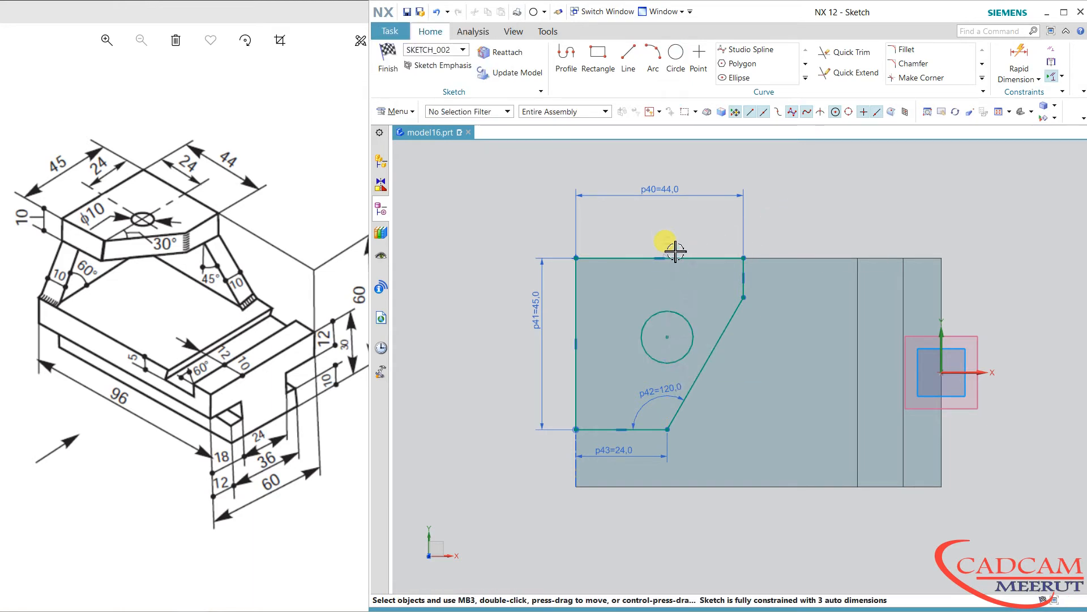
double_click(674, 248)
text(10)
key(Return)
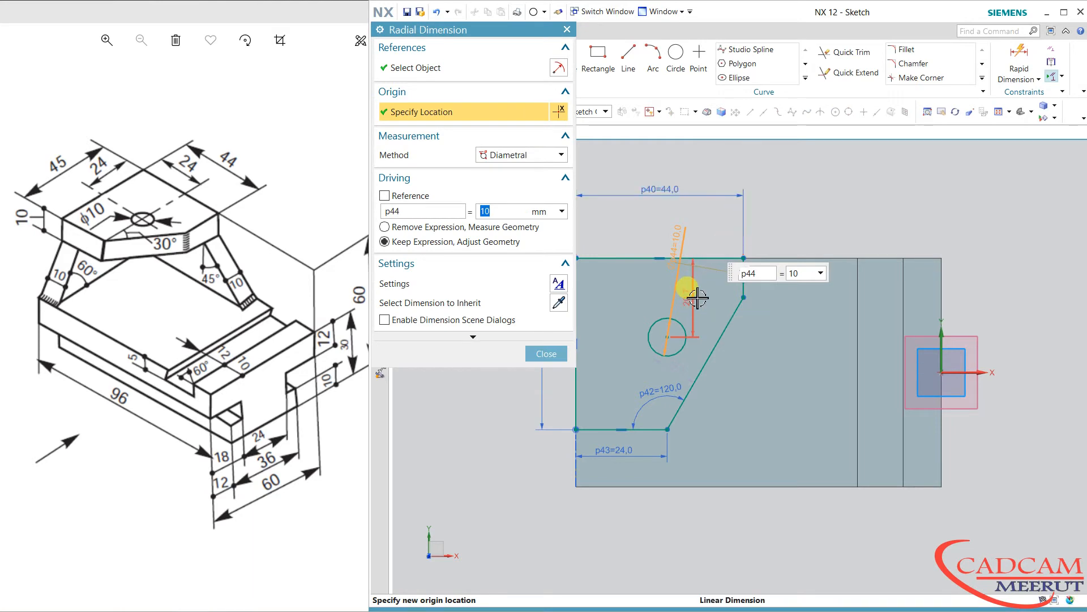
Set the circle centre 24 mm from the profile's top line and align it vertically with the bottom line's outer end point
double_click(695, 298)
text(24)
key(Return)
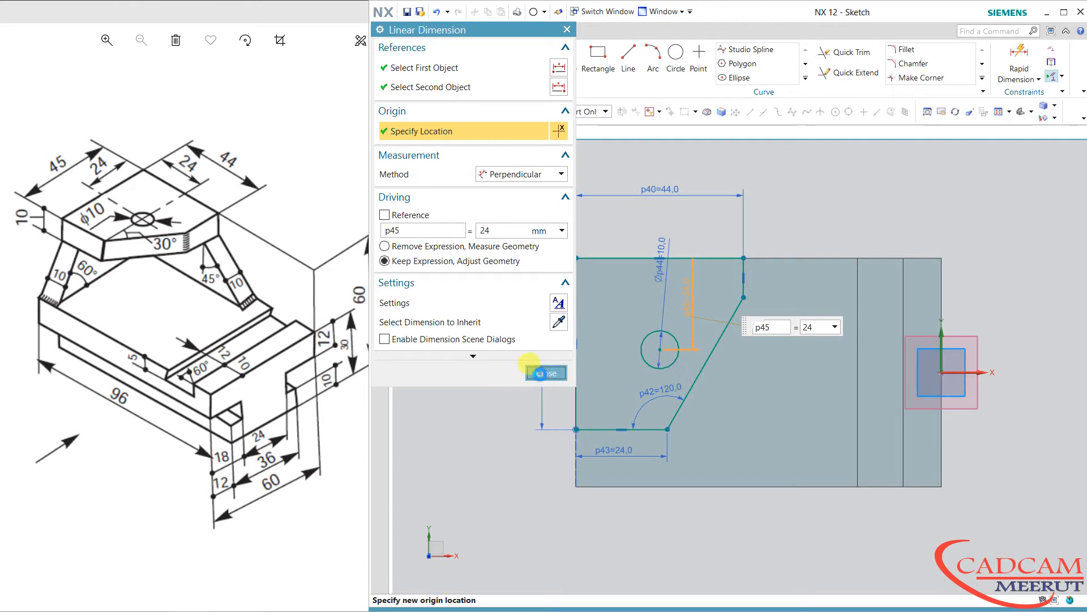
click(547, 373)
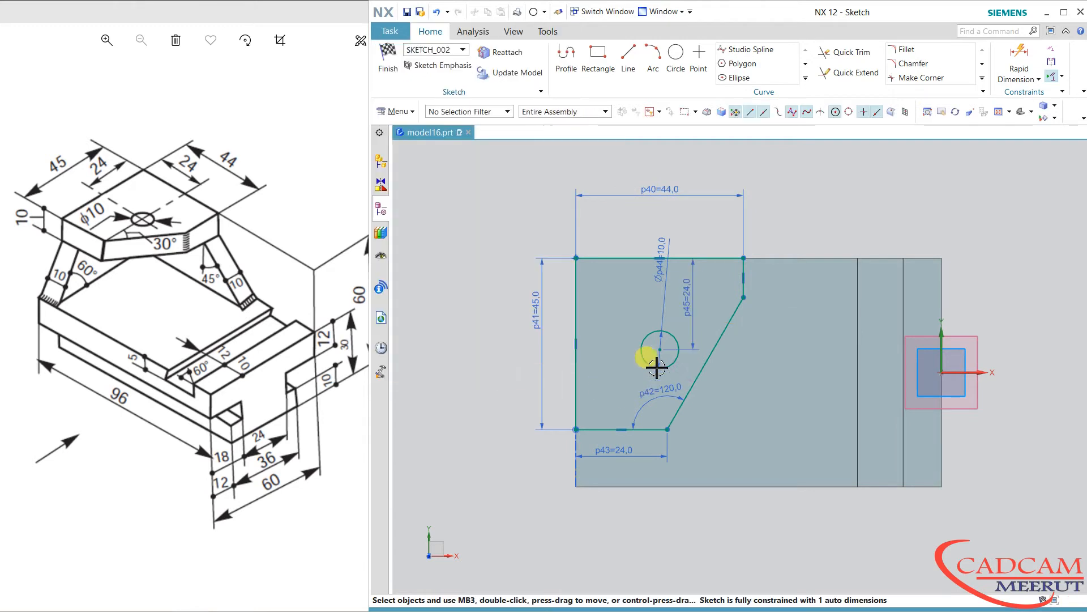
click(667, 424)
click(724, 406)
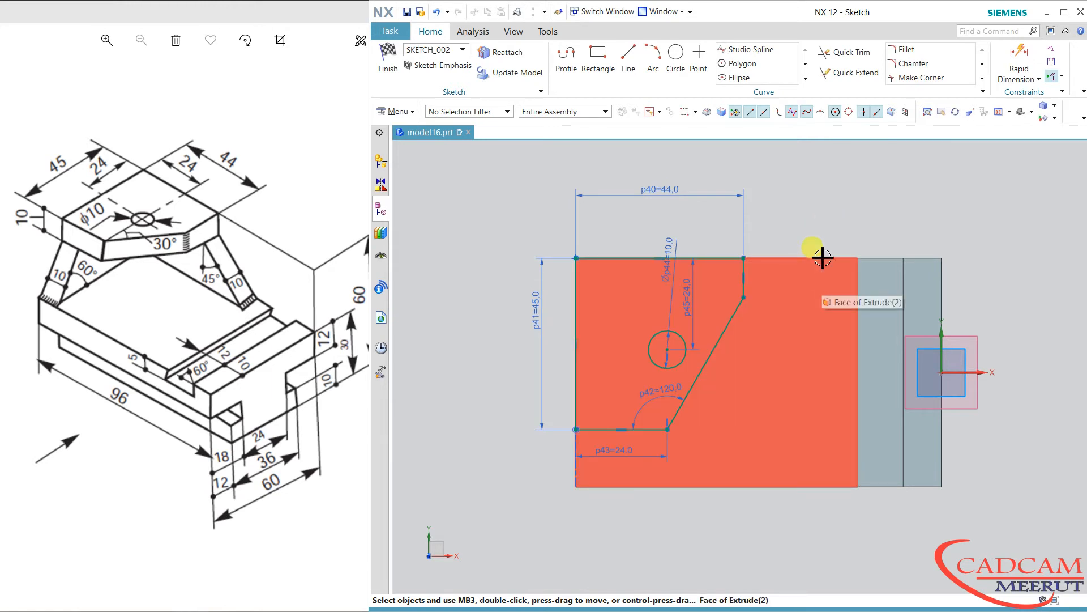
Set the angle between the plate profile's bottom line and its slanted line to 130°
key(F7)
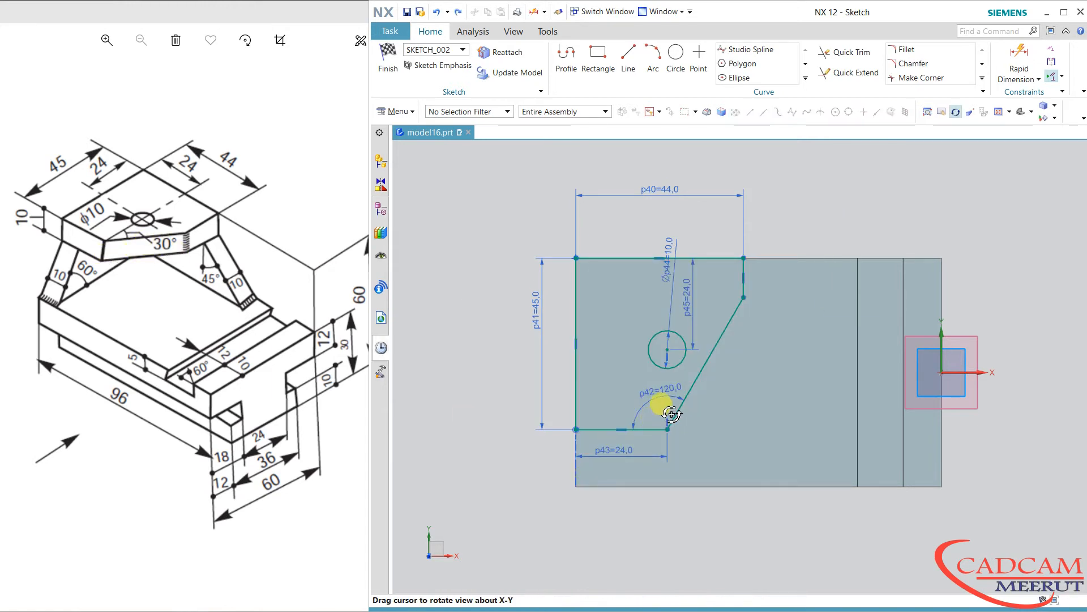
key(Escape)
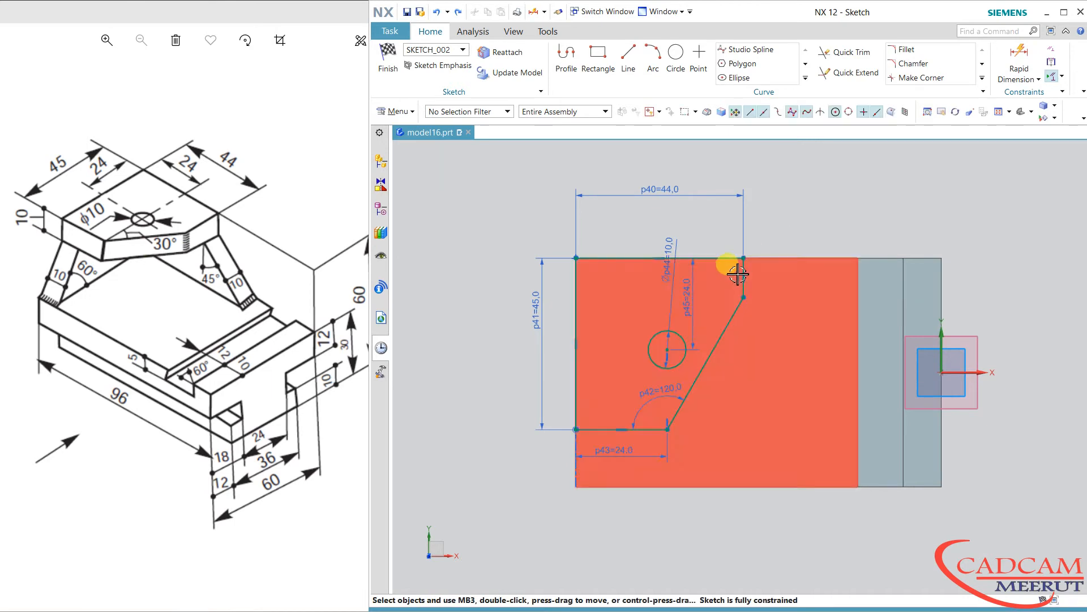
double_click(671, 397)
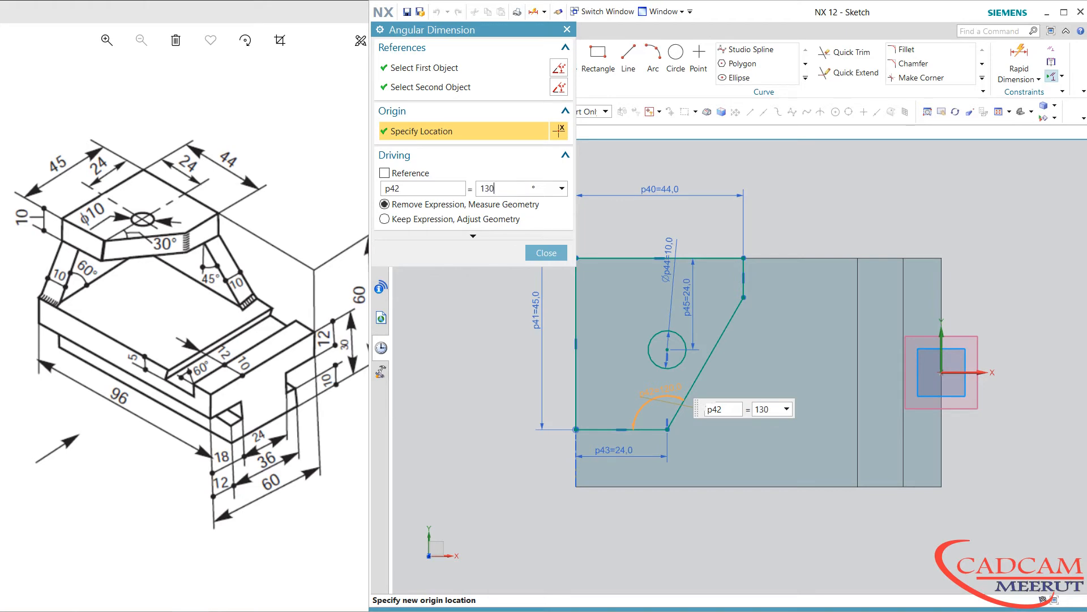
key(Return)
click(546, 252)
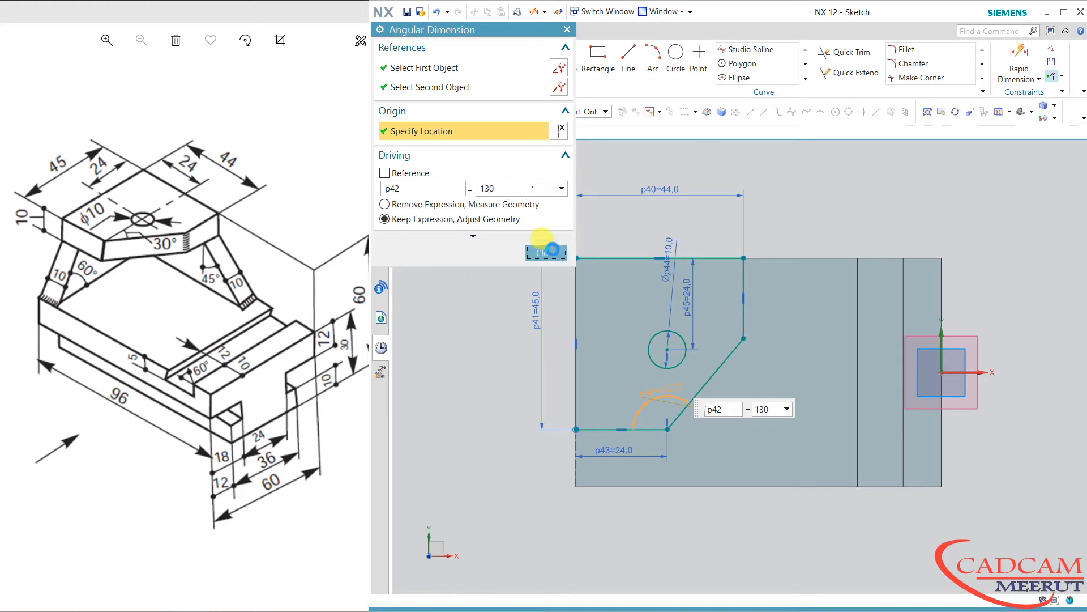
Finish the sketch and extrude the plate profile with its hole 10 mm downward
click(396, 84)
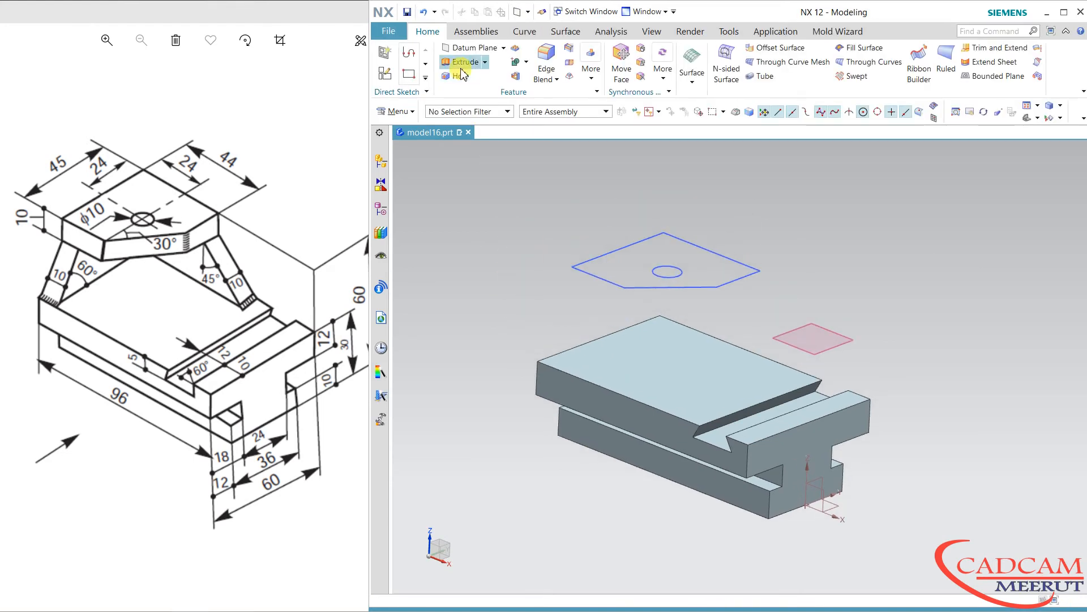
click(463, 66)
click(662, 278)
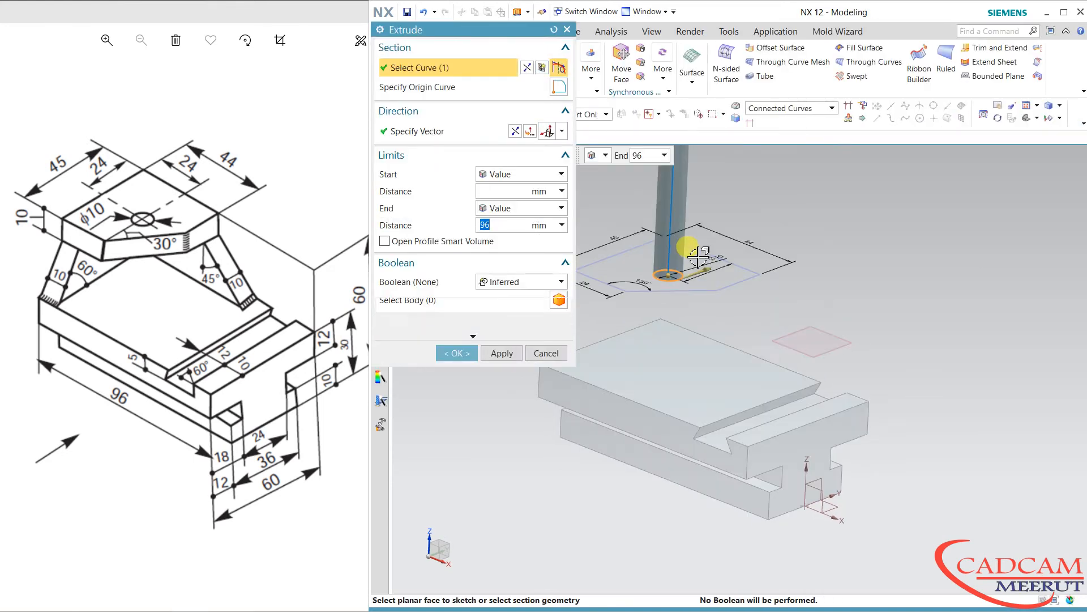
click(696, 249)
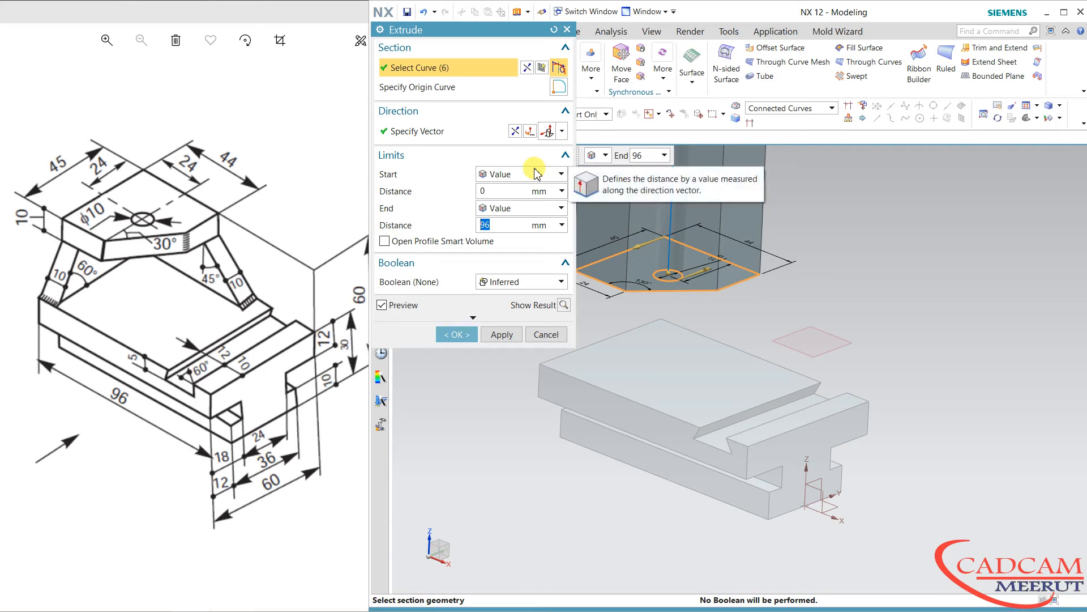
text(10)
key(Return)
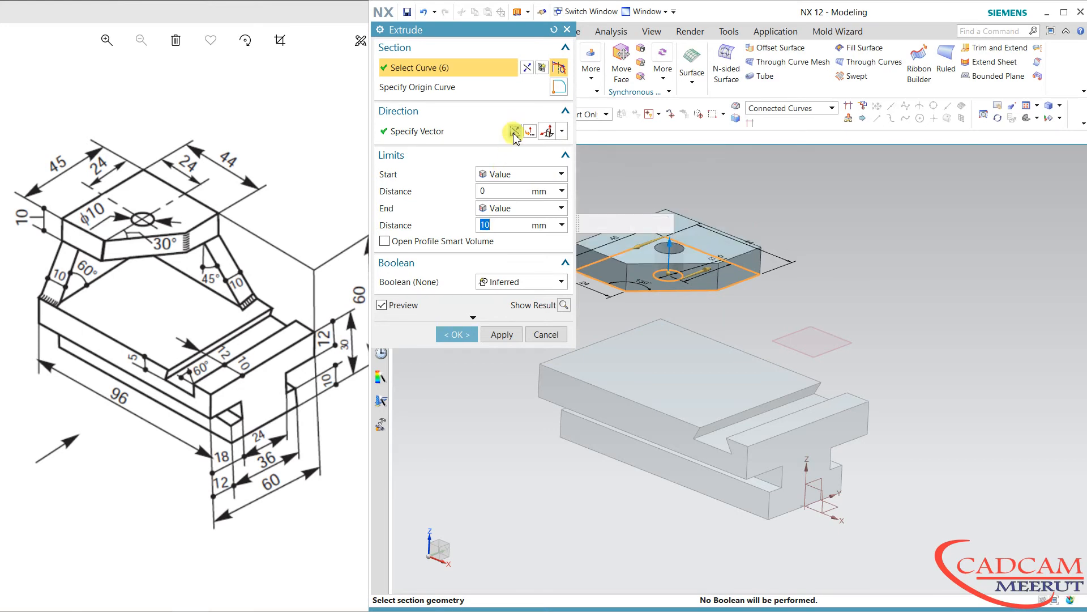
click(514, 132)
click(457, 335)
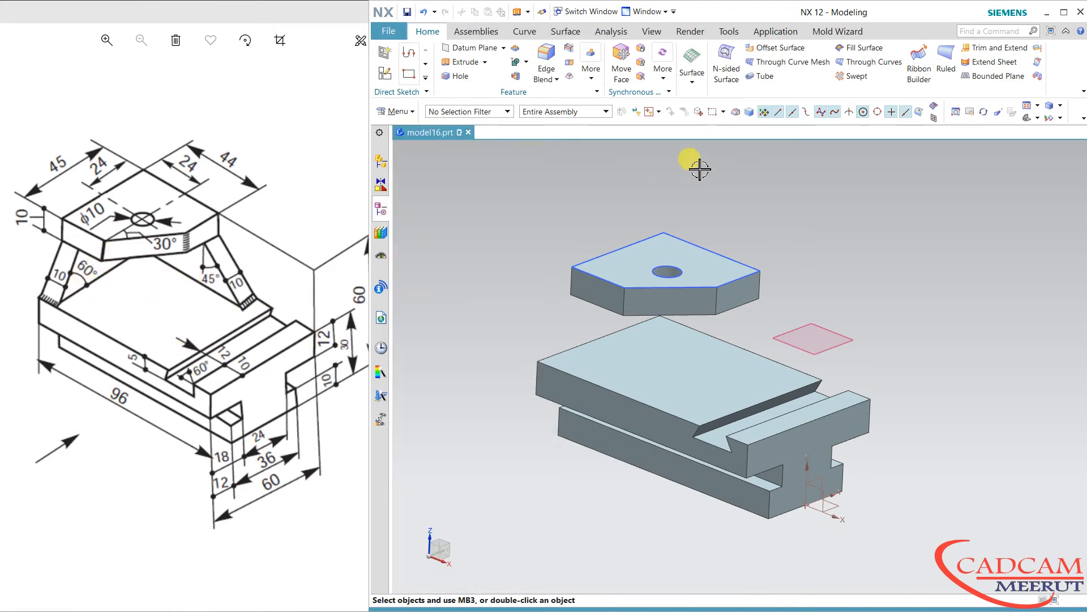
Start a sketch on the long side face of the base's upper slab with the horizontal reference vector reversed
middle_drag(778, 216, 689, 201)
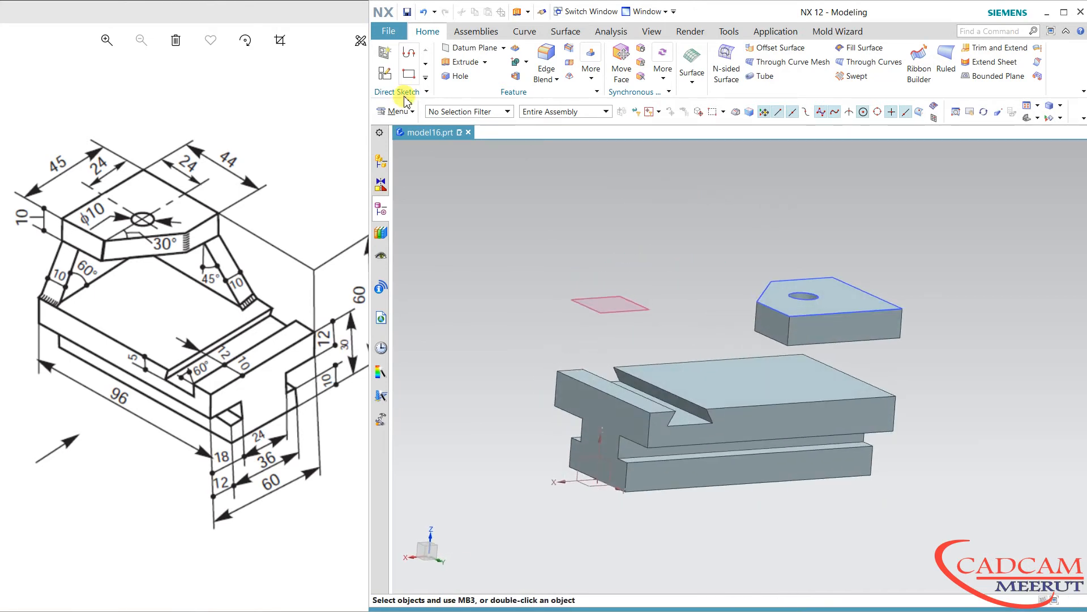
click(386, 74)
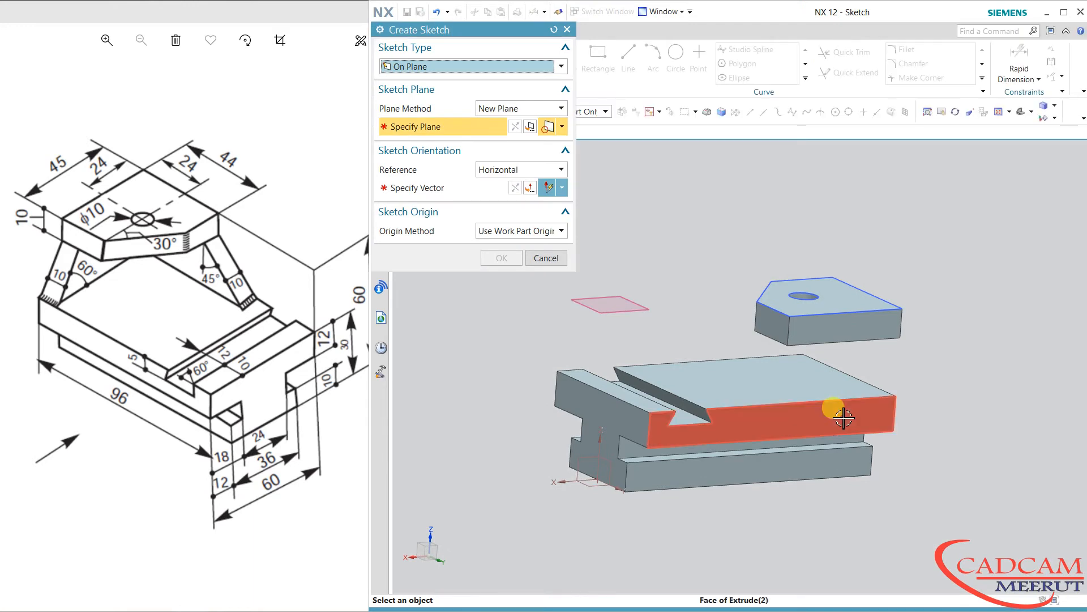
click(838, 420)
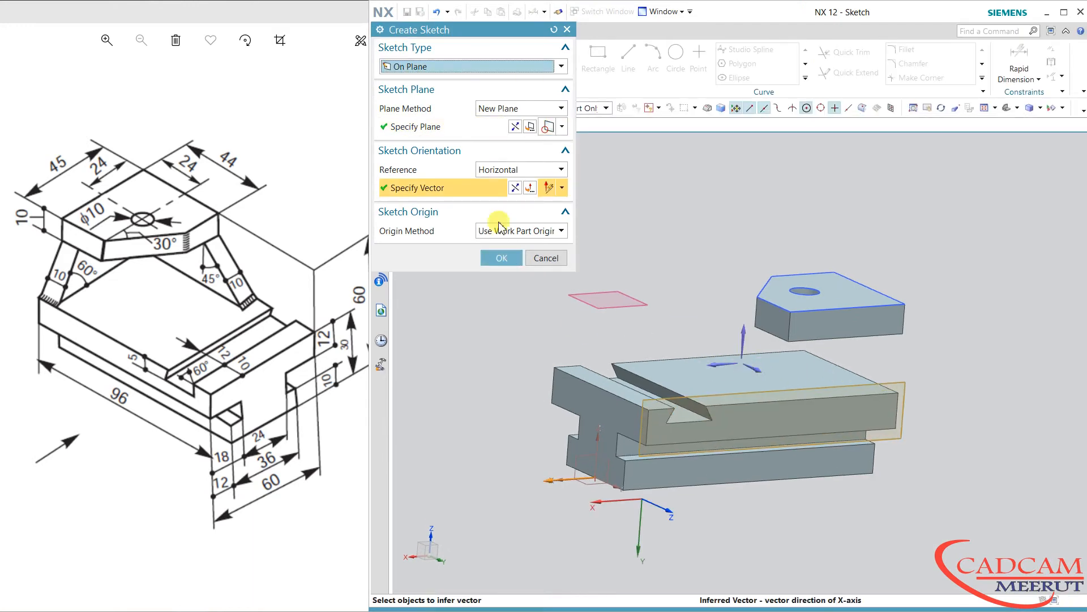
click(517, 128)
click(515, 187)
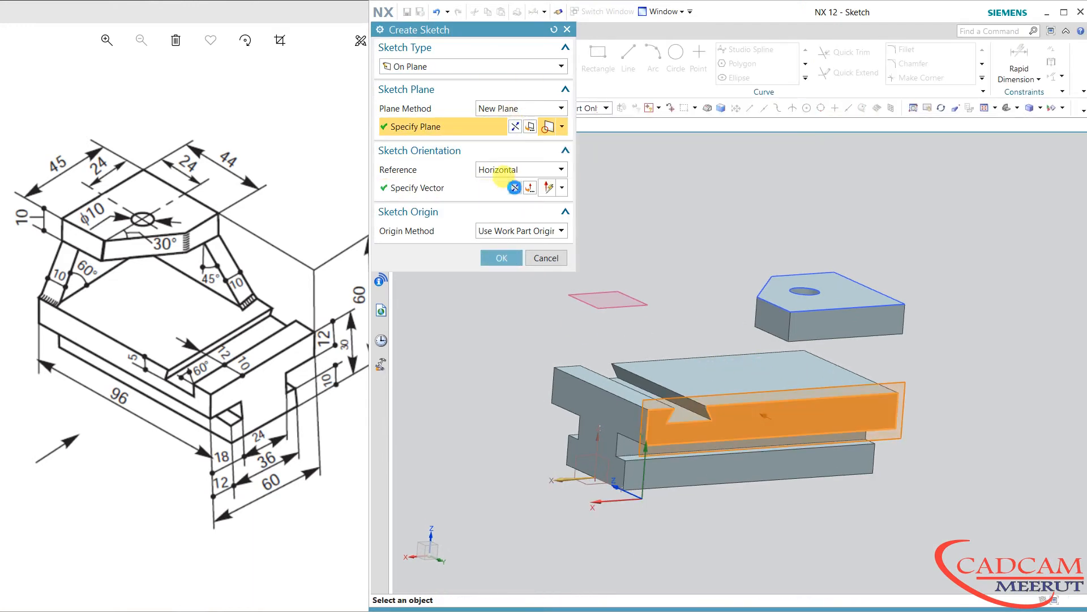
click(516, 126)
click(502, 259)
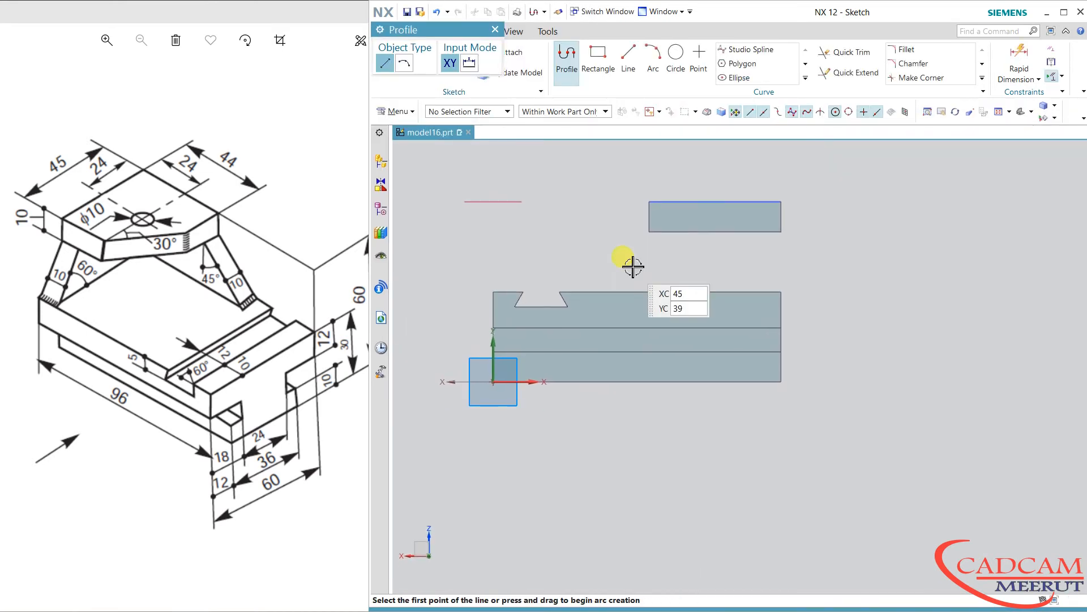
Sketch a closed four-sided profile with one slanted side between the plate's underside and the slab's top, its lower line about 62 mm long
click(780, 233)
click(782, 292)
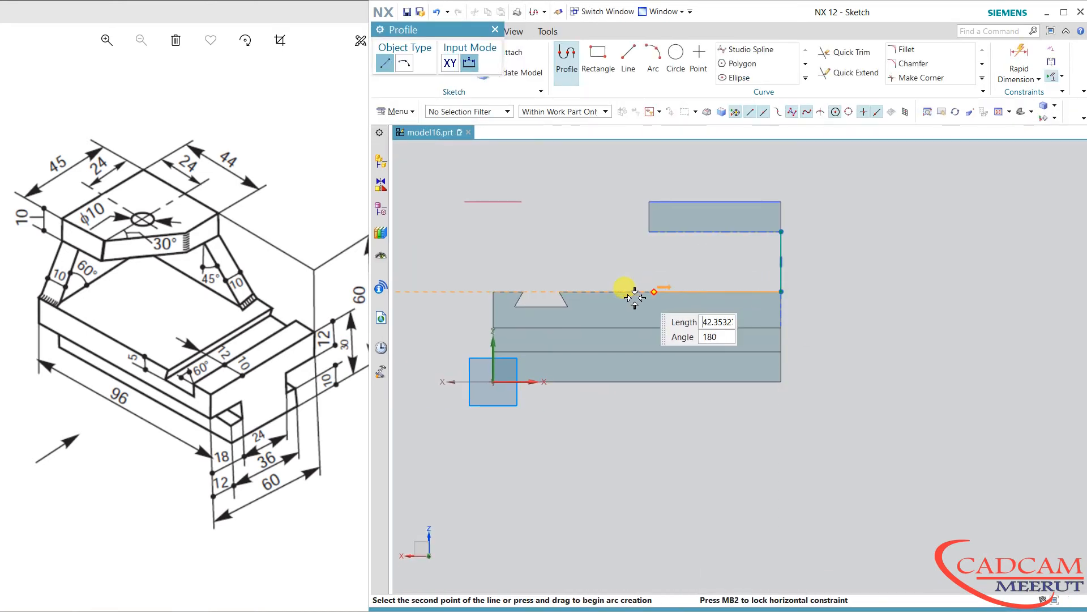
click(595, 292)
click(650, 231)
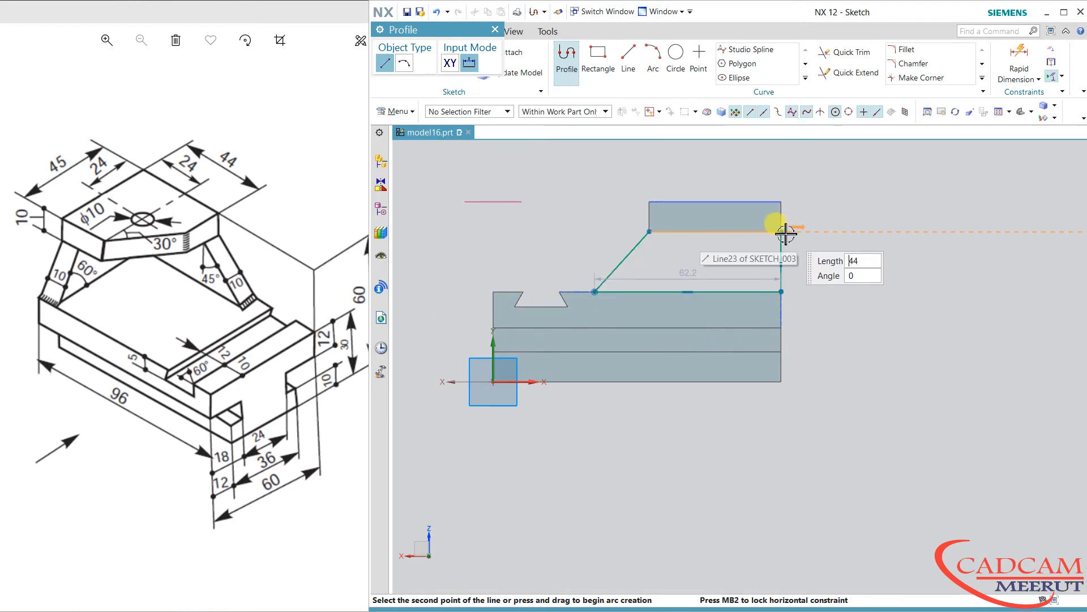
click(782, 232)
key(Escape)
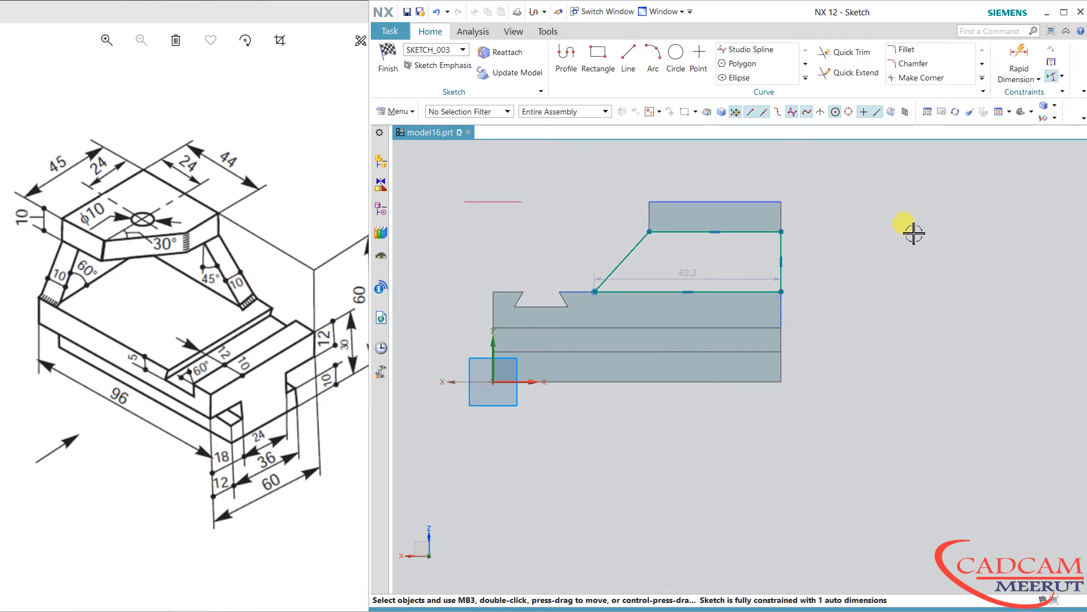
Set the angle between the support profile's top line and its slanted line to 135°
click(1039, 79)
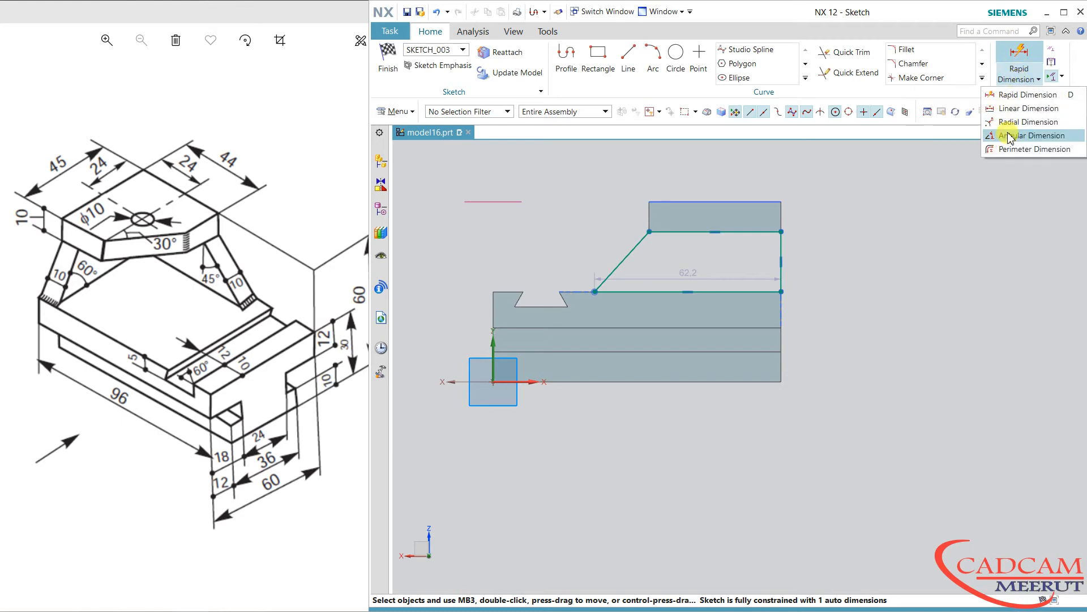
click(1019, 121)
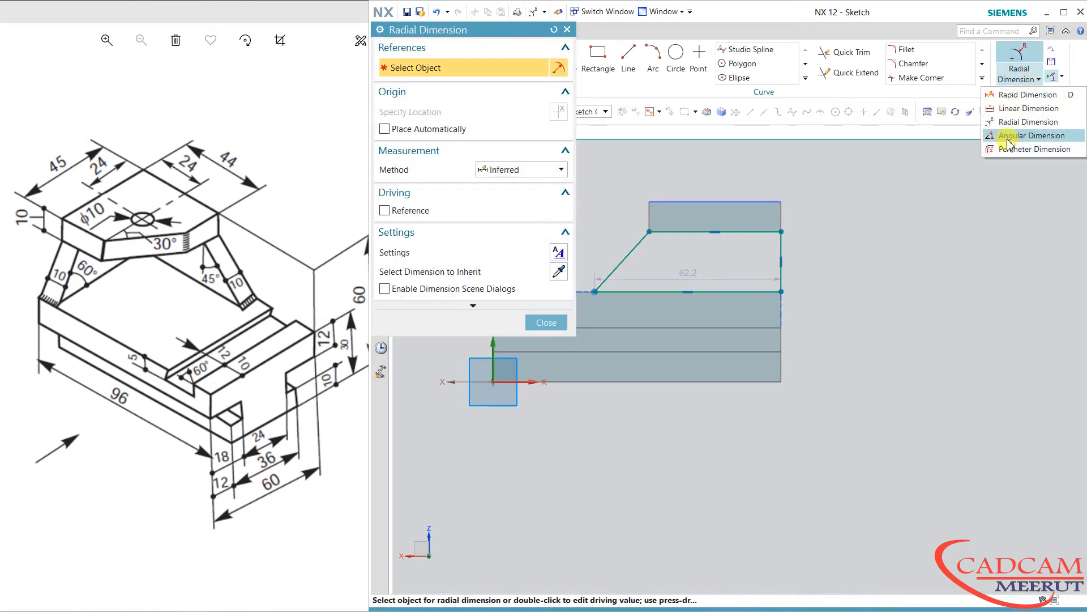
click(1007, 137)
click(670, 232)
click(637, 244)
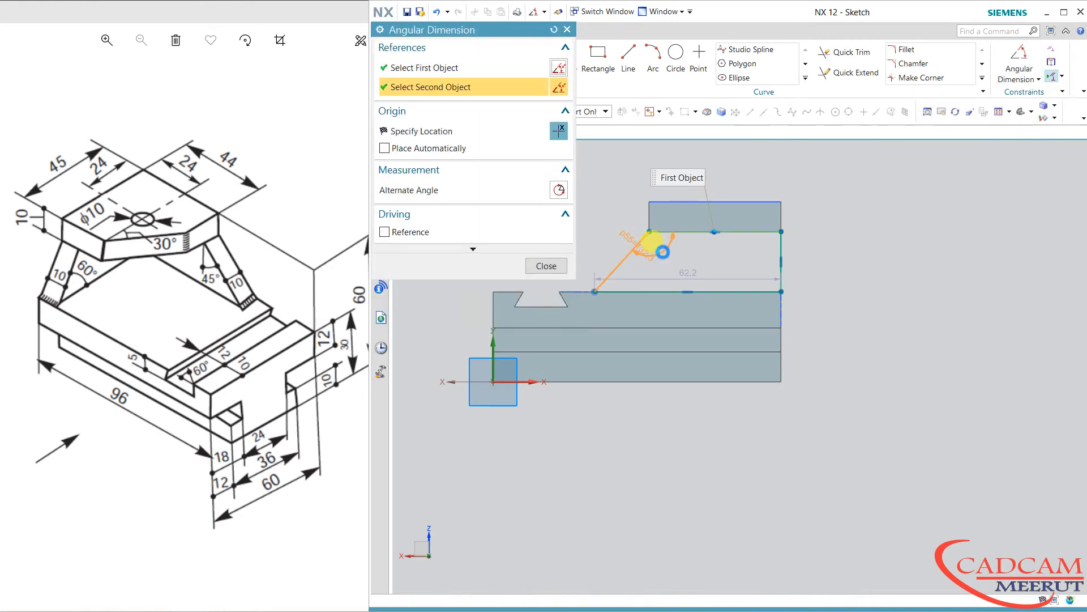
click(727, 248)
text(13)
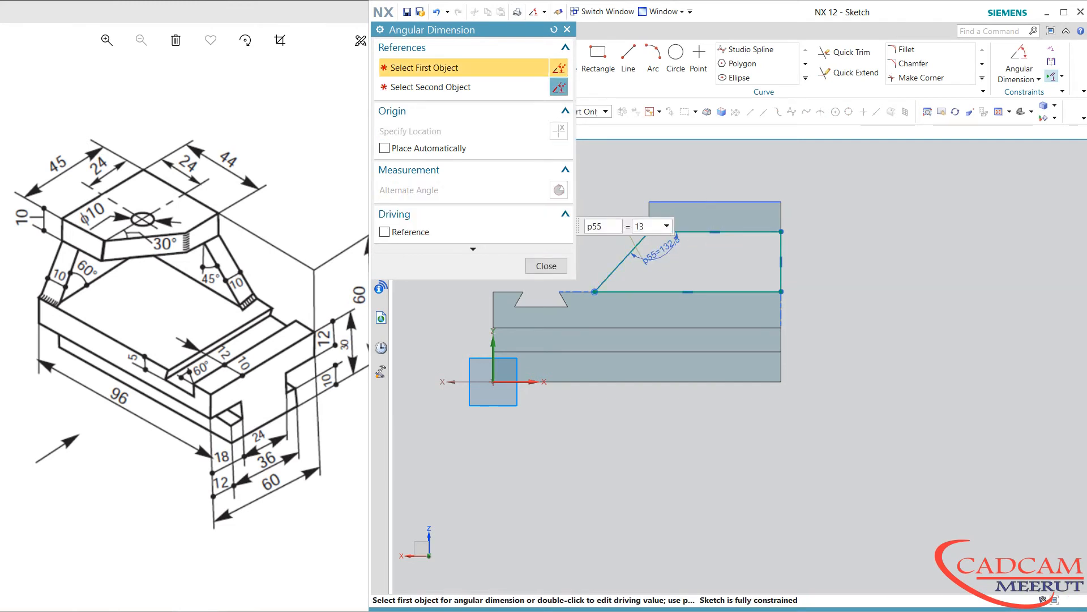
text(5)
key(Return)
click(547, 266)
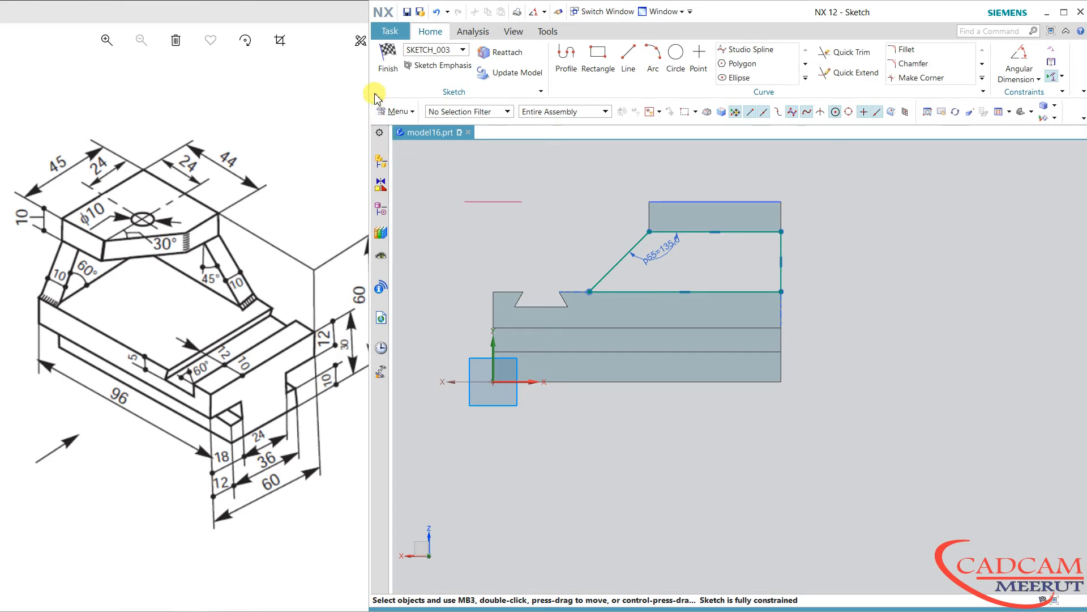
Finish the sketch and extrude the support profile 10 mm in the reversed direction, uniting it with the base
click(387, 56)
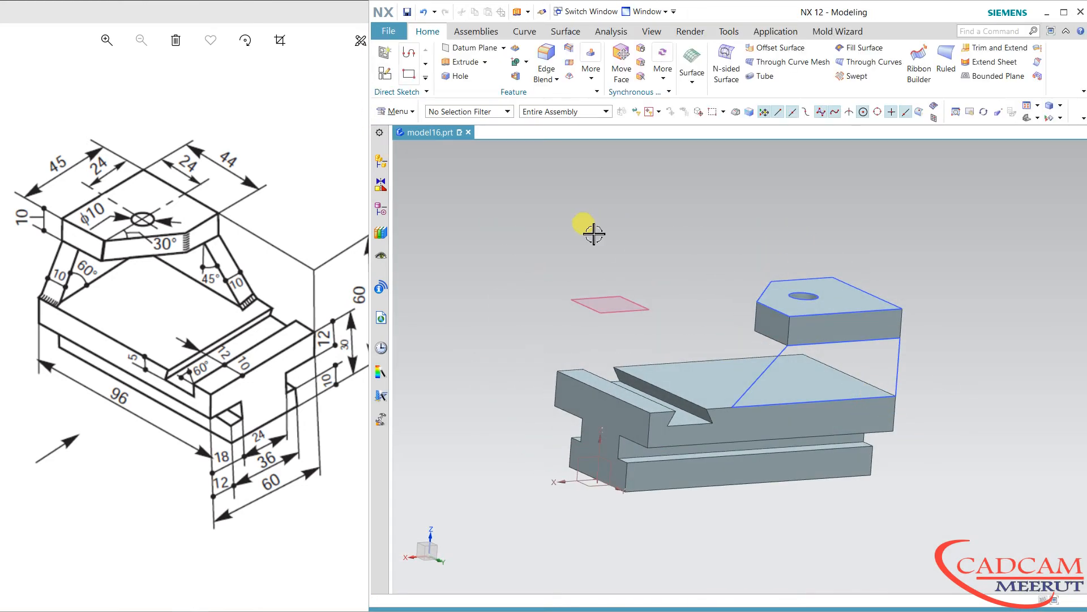
click(445, 64)
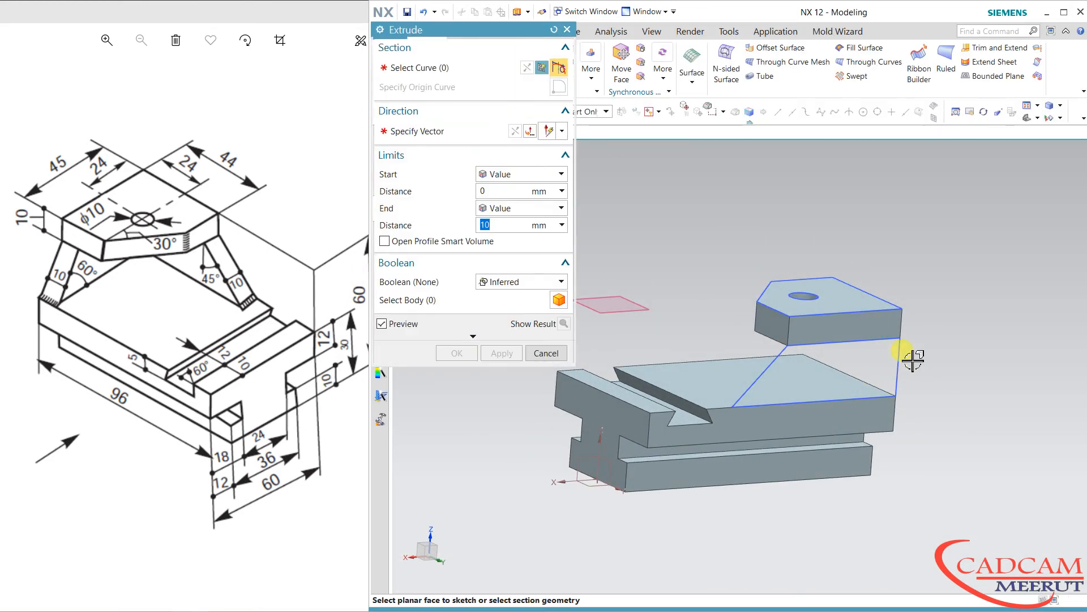
click(927, 368)
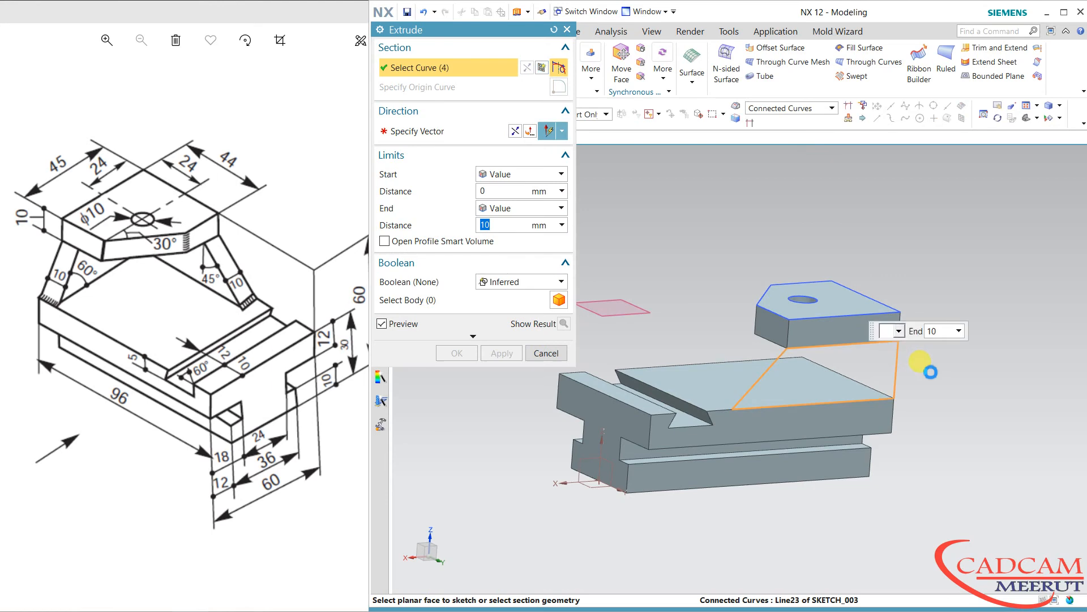
click(516, 131)
click(515, 281)
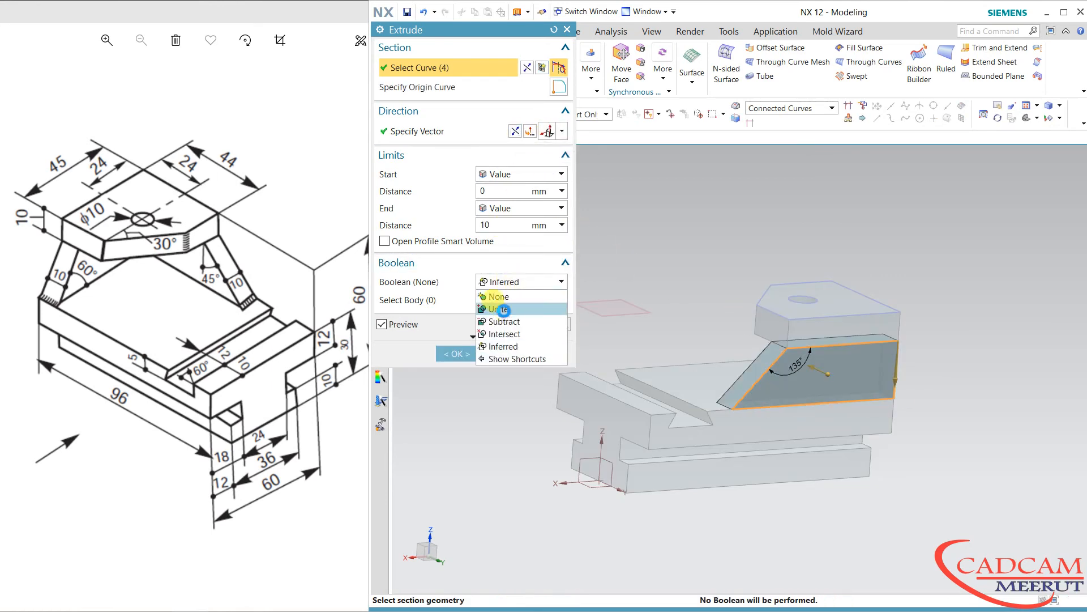
click(499, 306)
click(785, 432)
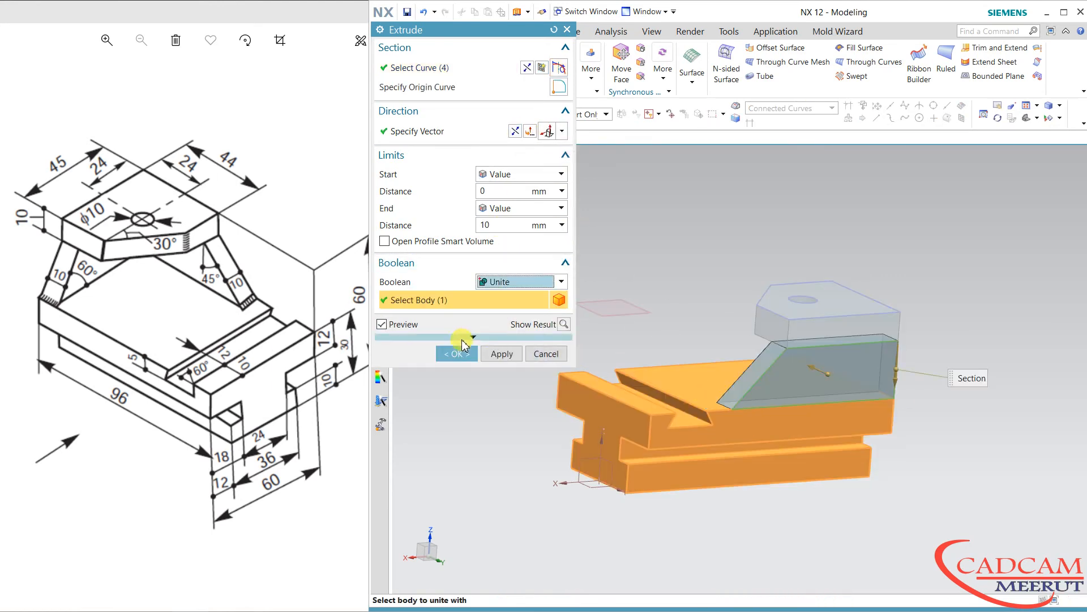
click(498, 354)
click(546, 353)
Start a sketch on the base's end face beneath the plate, with the plane normal and the horizontal reference vector reversed
mouse_move(539, 397)
middle_down()
mouse_move(524, 430)
mouse_move(673, 410)
mouse_move(760, 413)
middle_up()
click(387, 71)
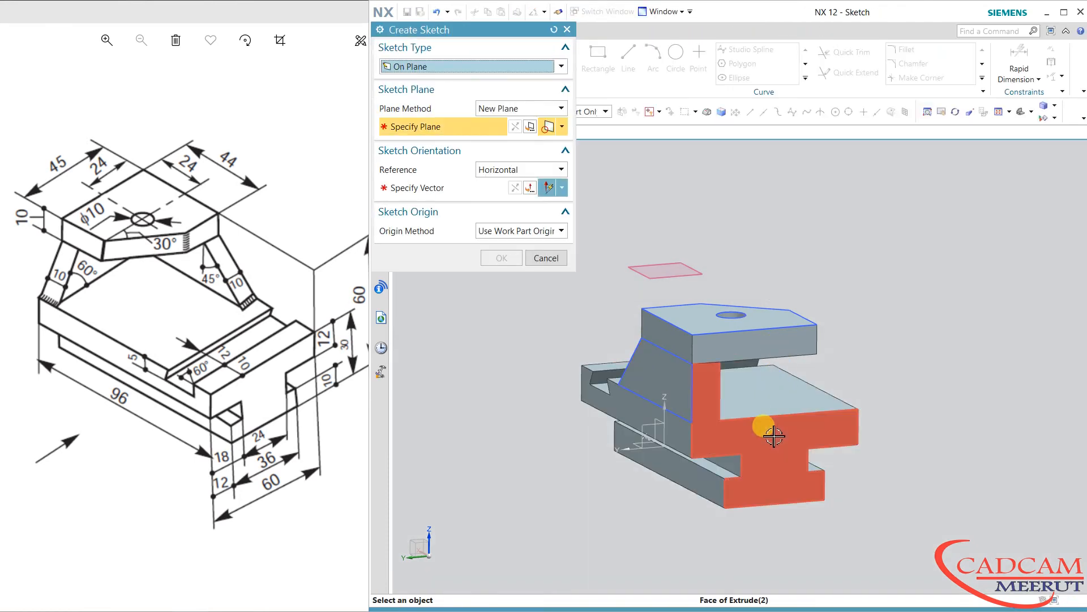
click(810, 431)
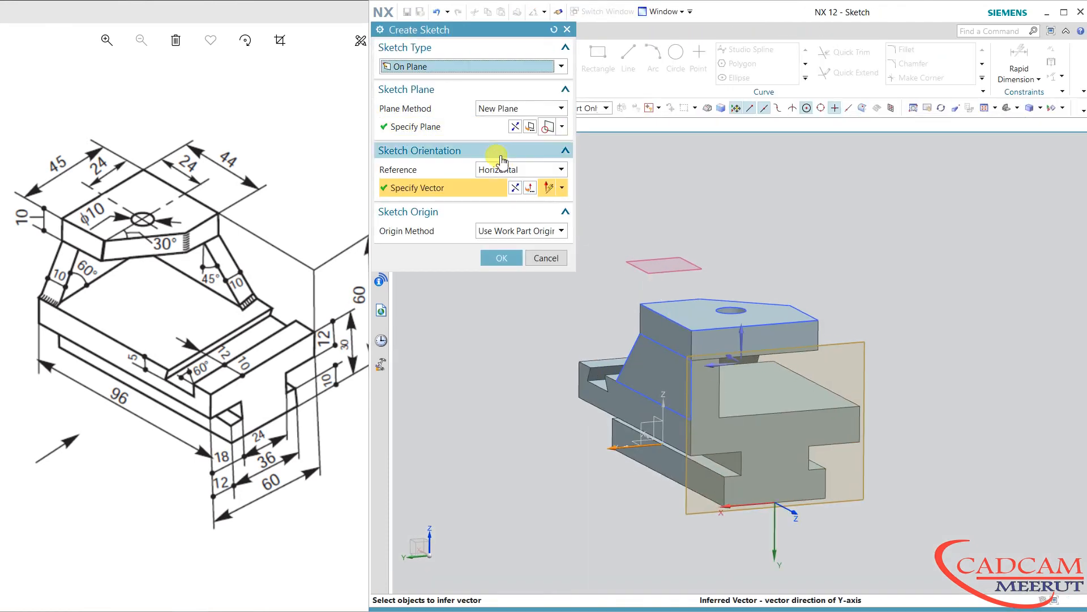
click(512, 130)
click(513, 189)
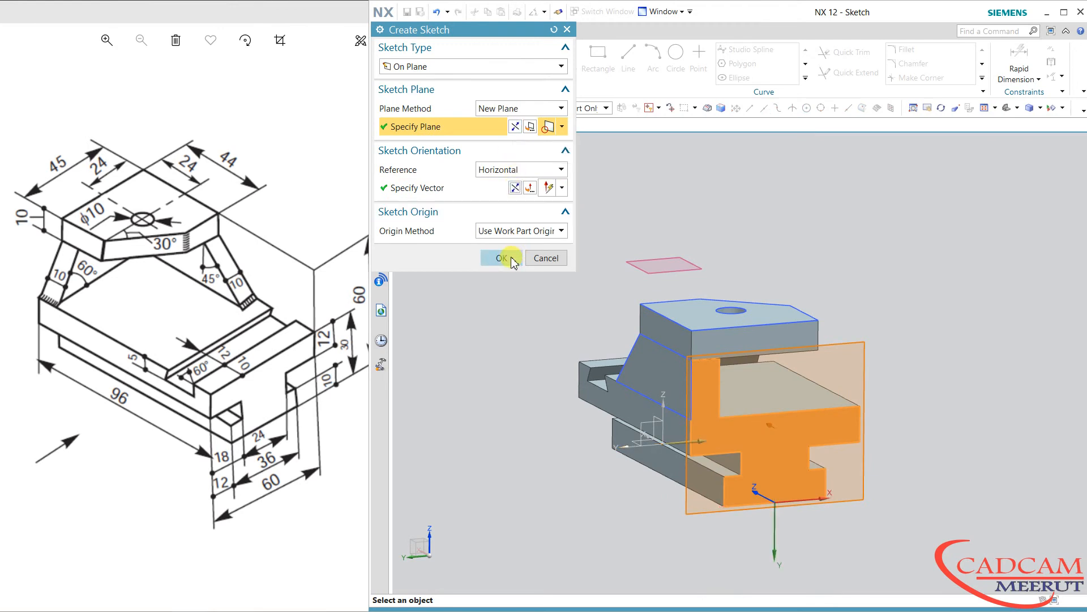
click(498, 258)
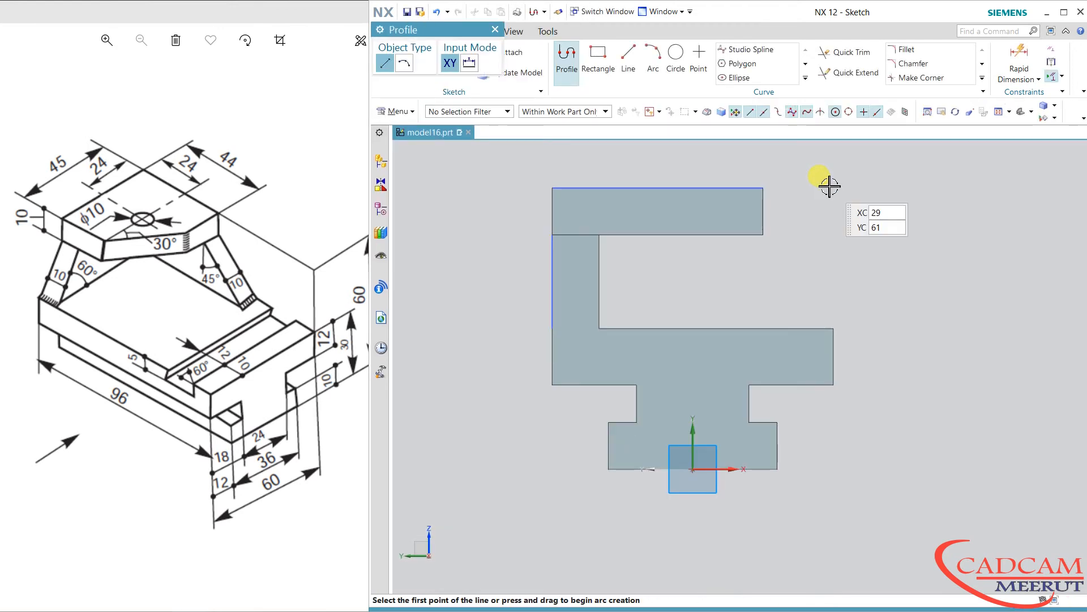
Sketch a closed four-sided profile with one slanted side between the plate's underside and the base's top, its lower line about 54 mm long
click(762, 234)
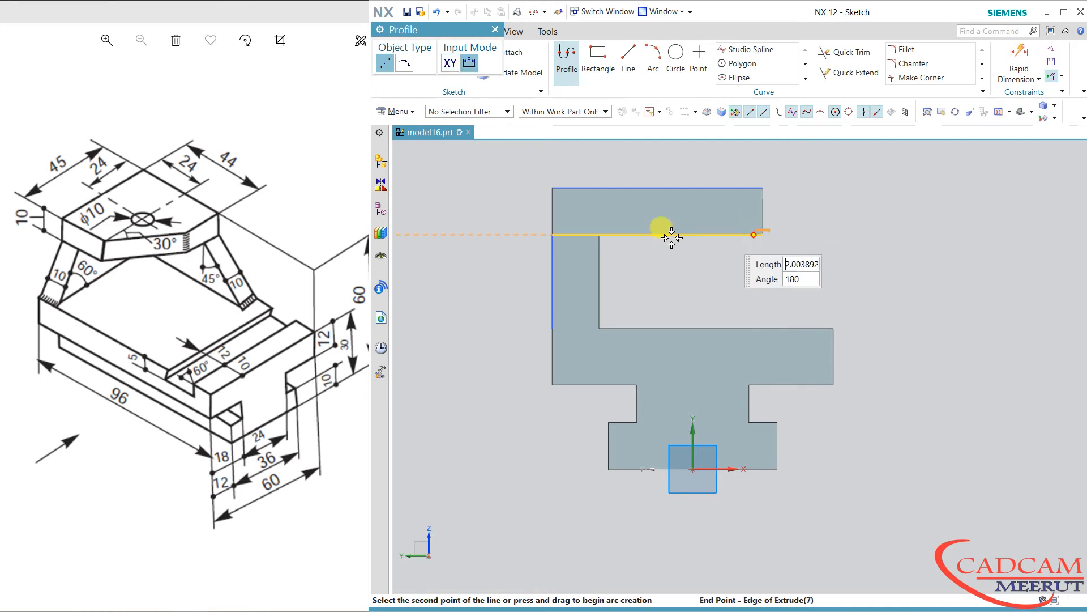
click(552, 234)
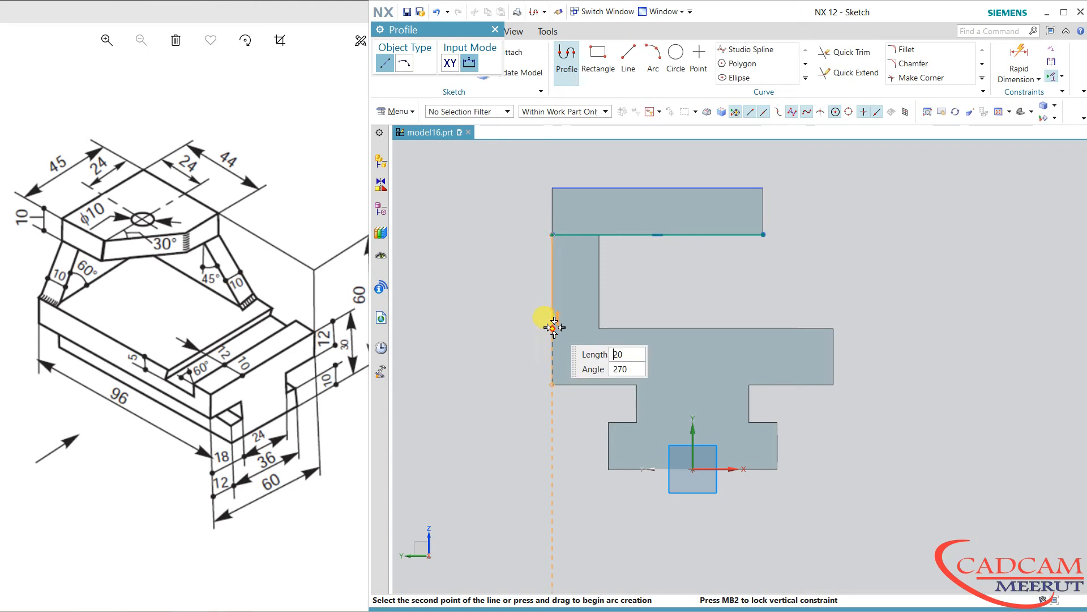
click(553, 329)
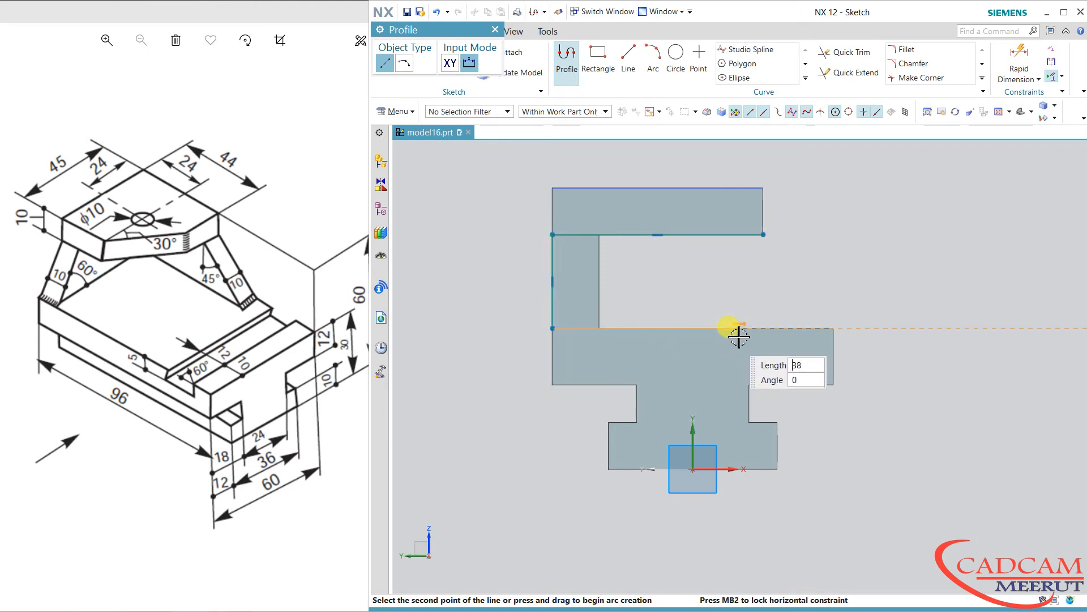
click(803, 328)
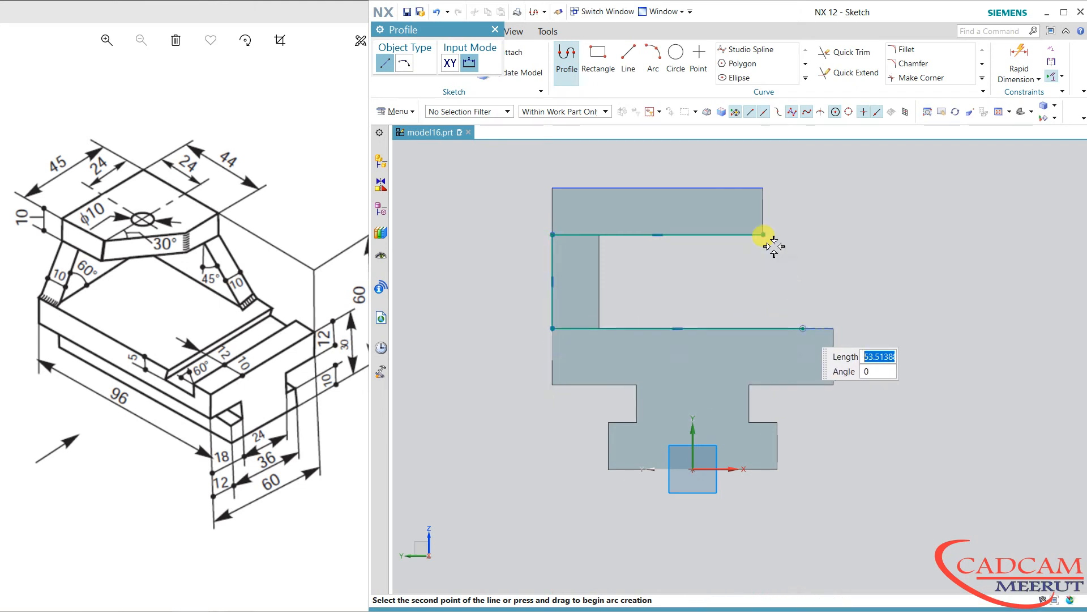
click(764, 233)
key(Escape)
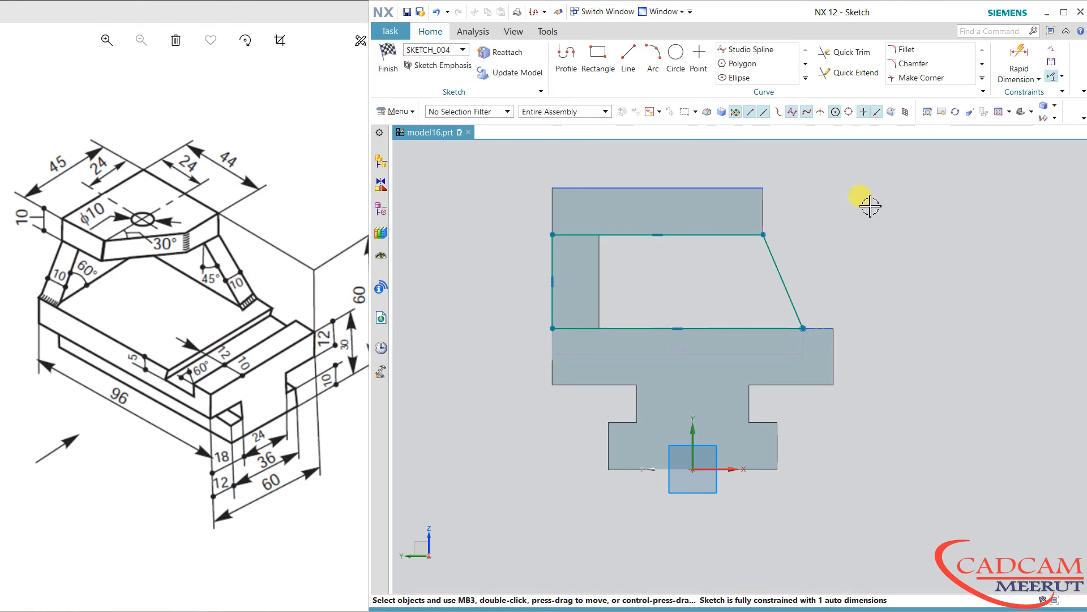
Set the angle between the end support profile's slanted line and its lower line to 60°
click(1019, 77)
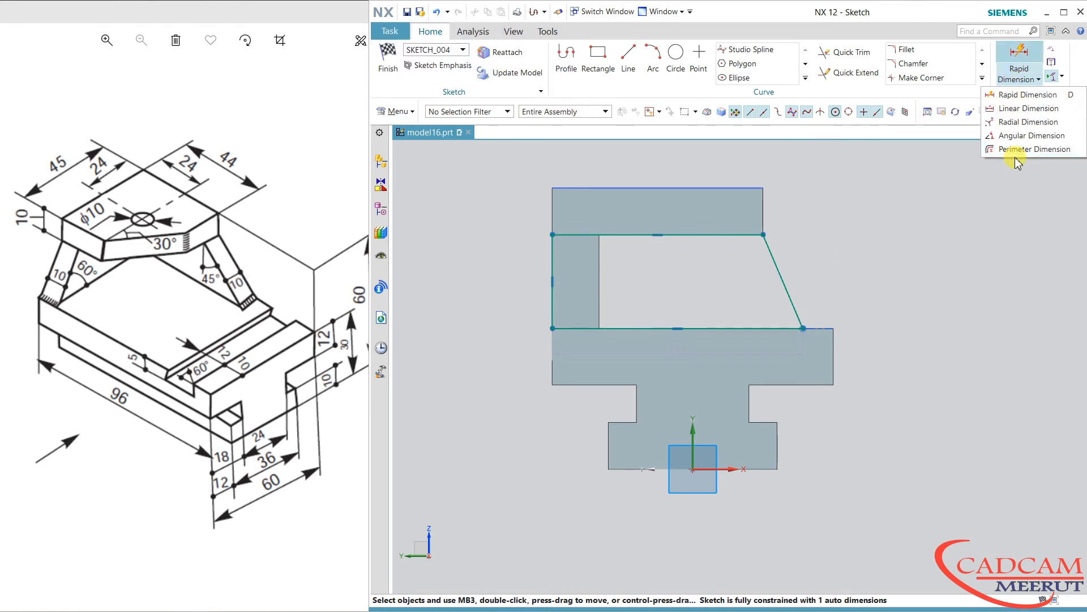
click(1016, 136)
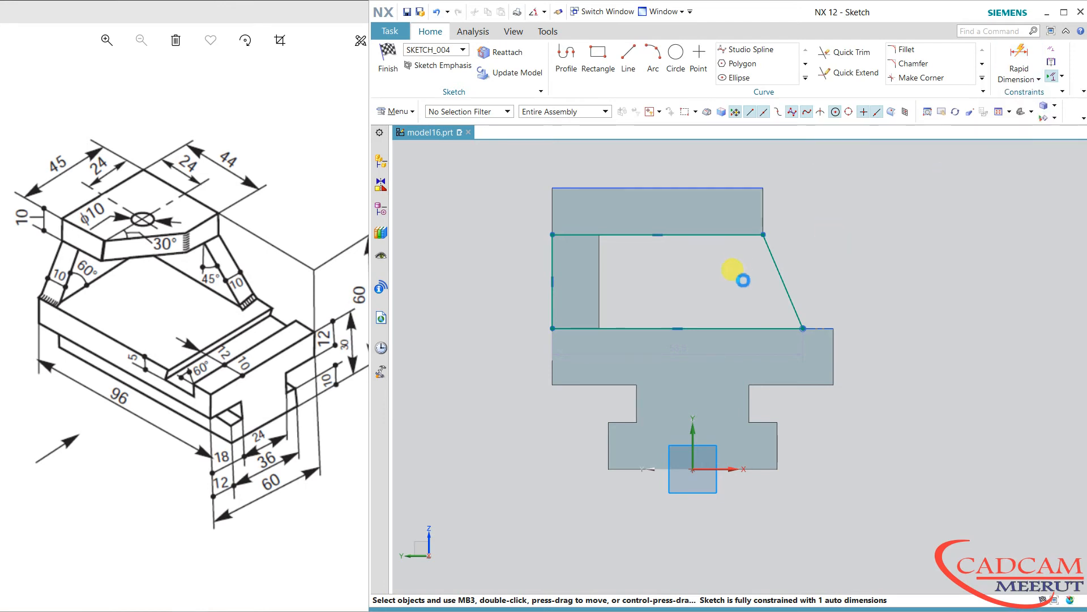
click(785, 284)
click(761, 322)
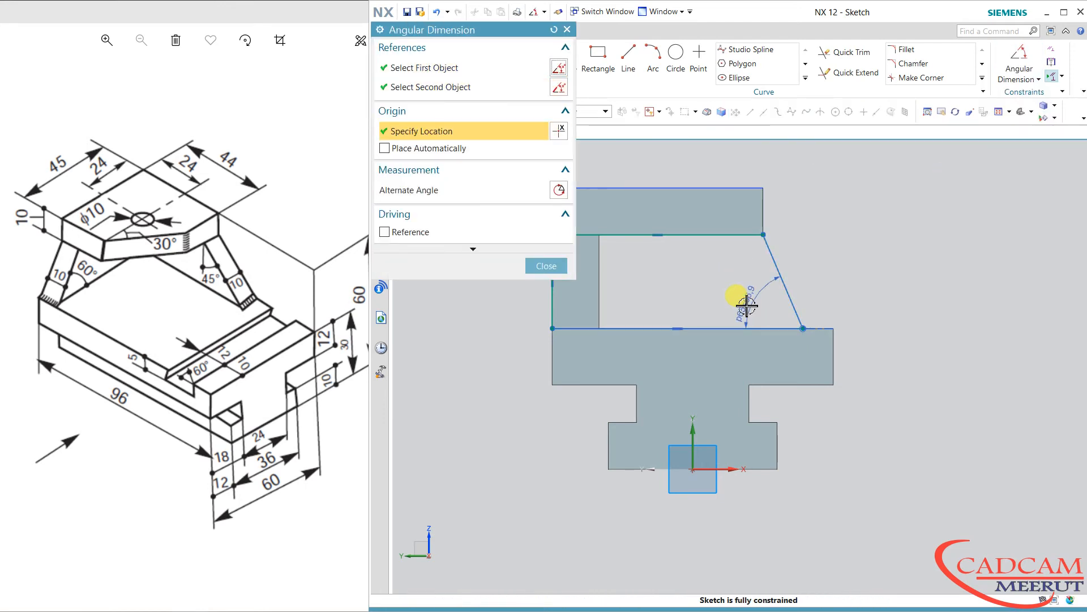
click(742, 300)
text(60)
key(Return)
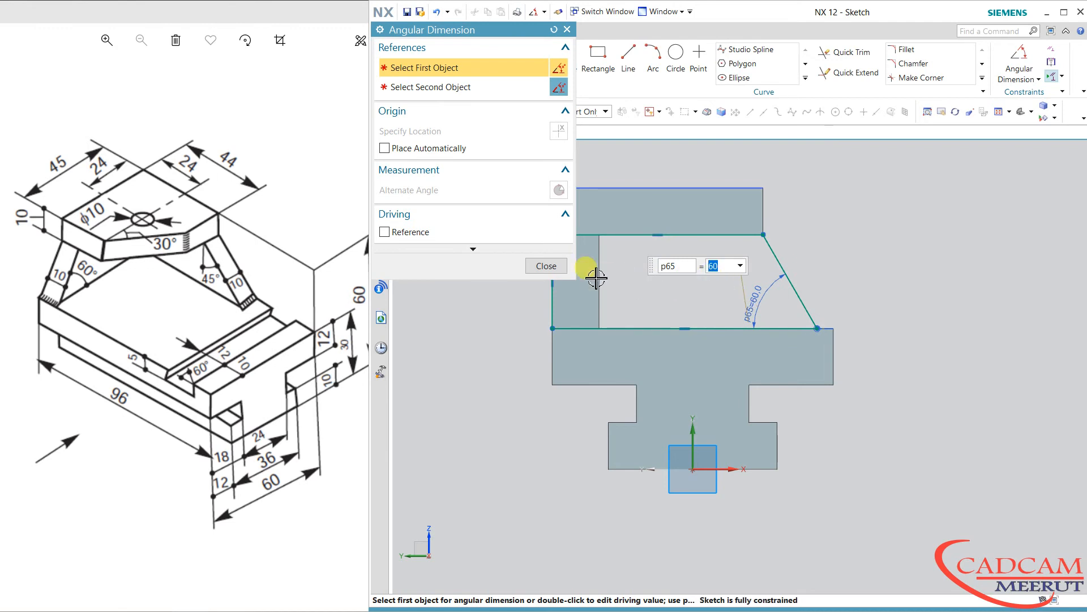
click(548, 265)
Finish the sketch and extrude the end support profile 10 mm, uniting it with the base body
click(397, 65)
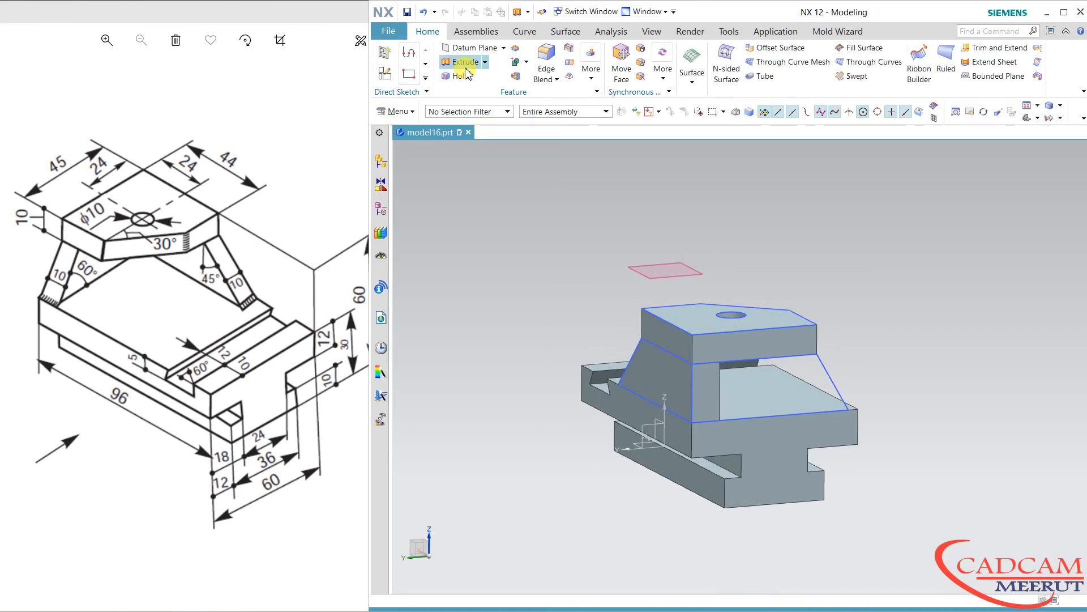
click(465, 63)
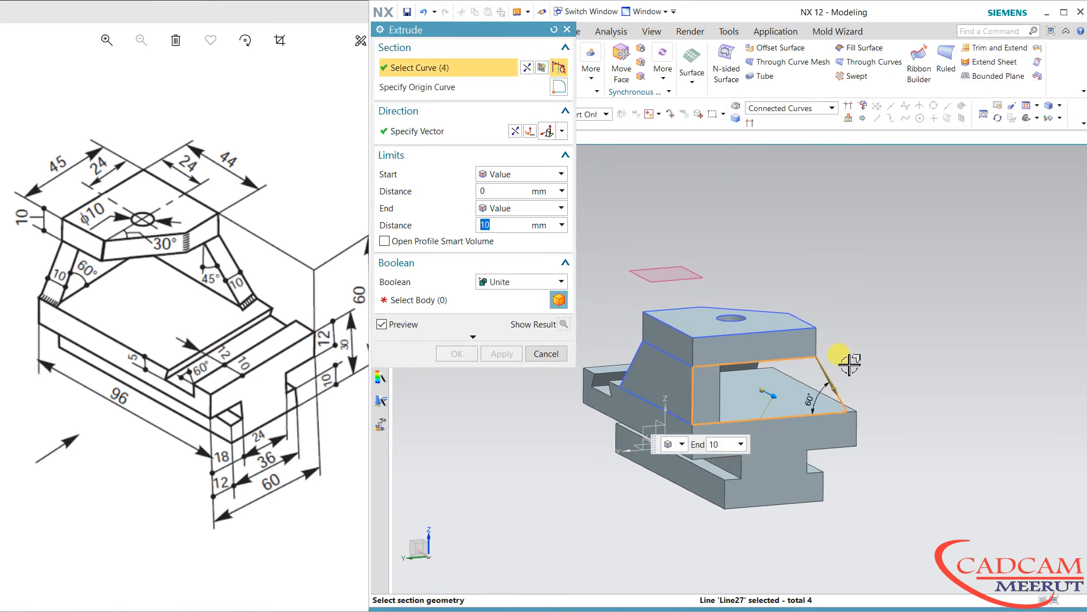
click(510, 282)
click(505, 284)
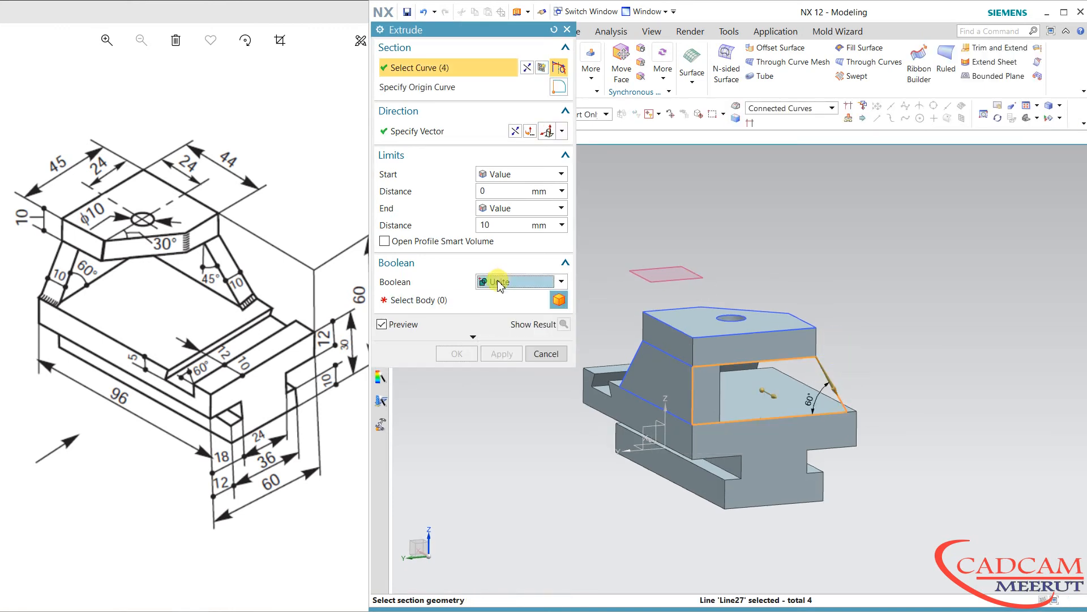
click(445, 306)
click(705, 453)
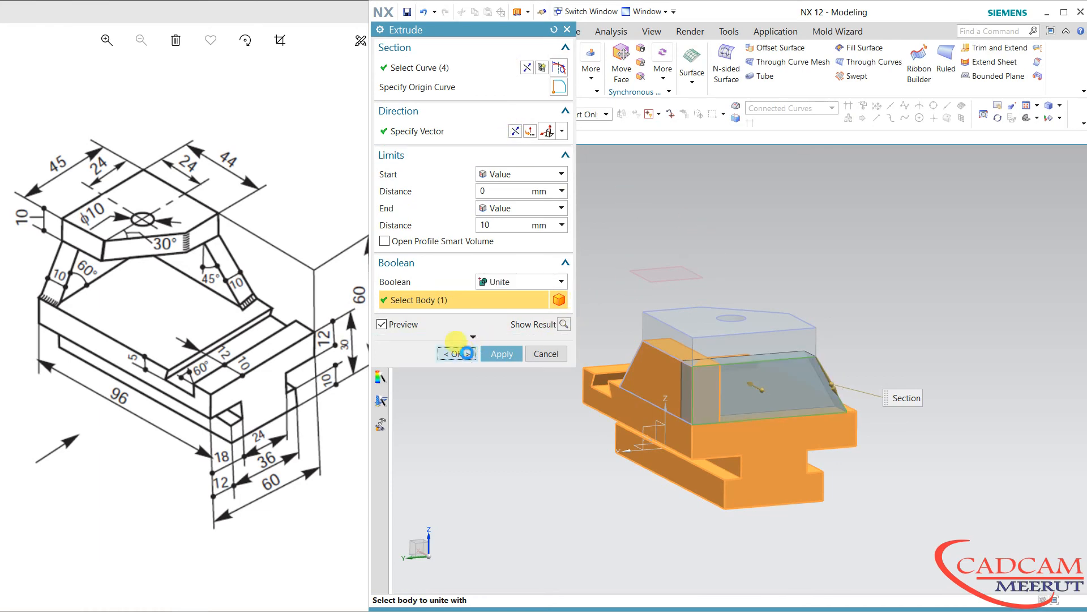
click(457, 353)
Hide the plate and support sketches so that only the solid geometry is displayed
mouse_move(751, 373)
middle_down()
mouse_move(717, 351)
mouse_move(715, 329)
mouse_move(742, 349)
middle_up()
click(704, 287)
key(ctrl+b)
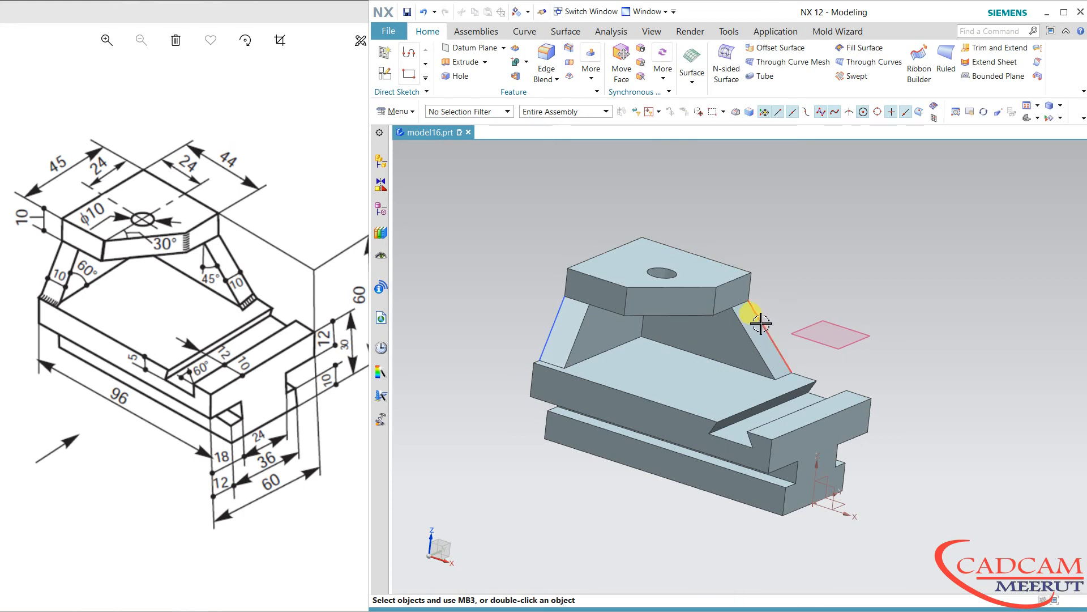
click(760, 322)
key(ctrl+b)
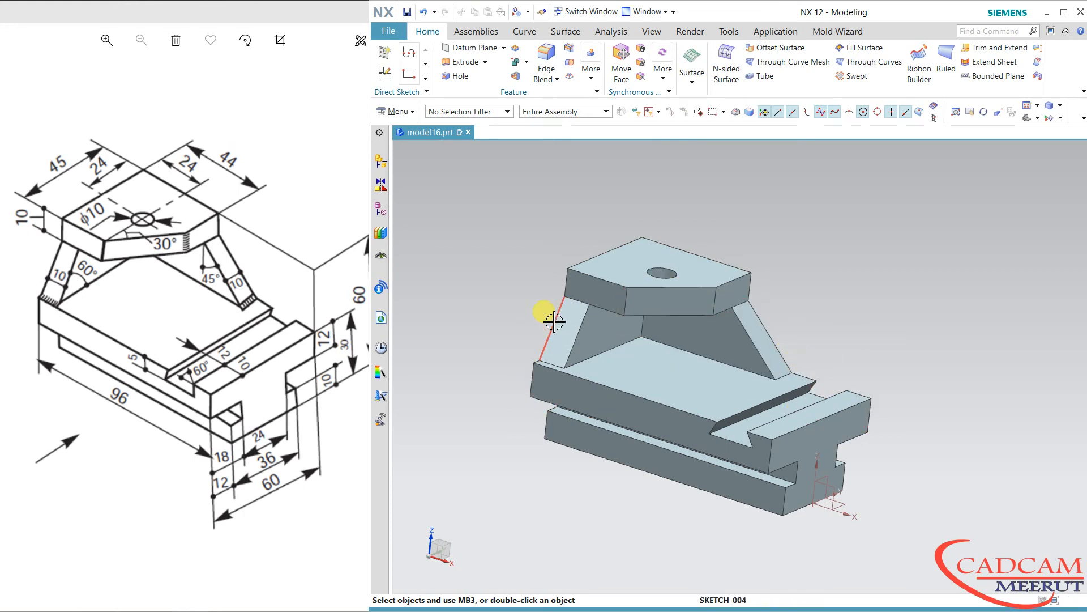
Unite the upper plate as target with the base and supports body as tool
middle_drag(555, 464, 538, 468)
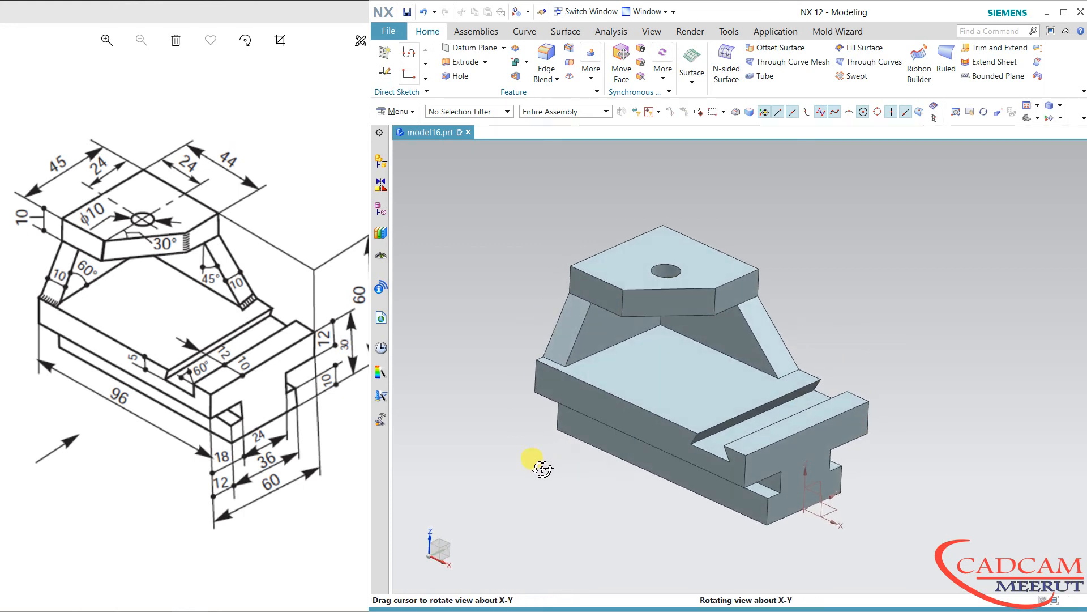
click(518, 67)
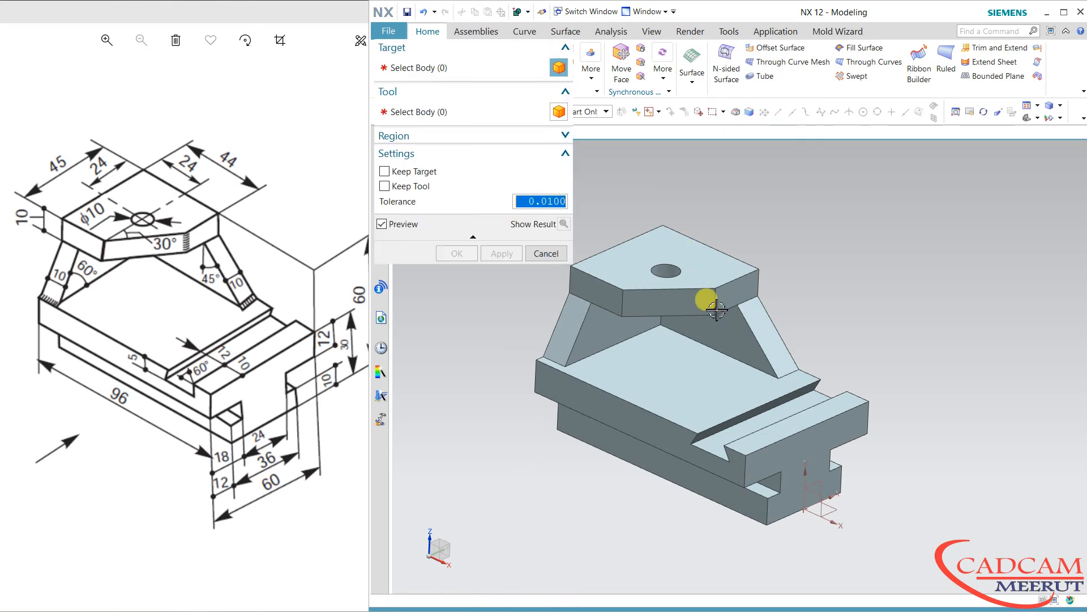
click(701, 301)
click(760, 333)
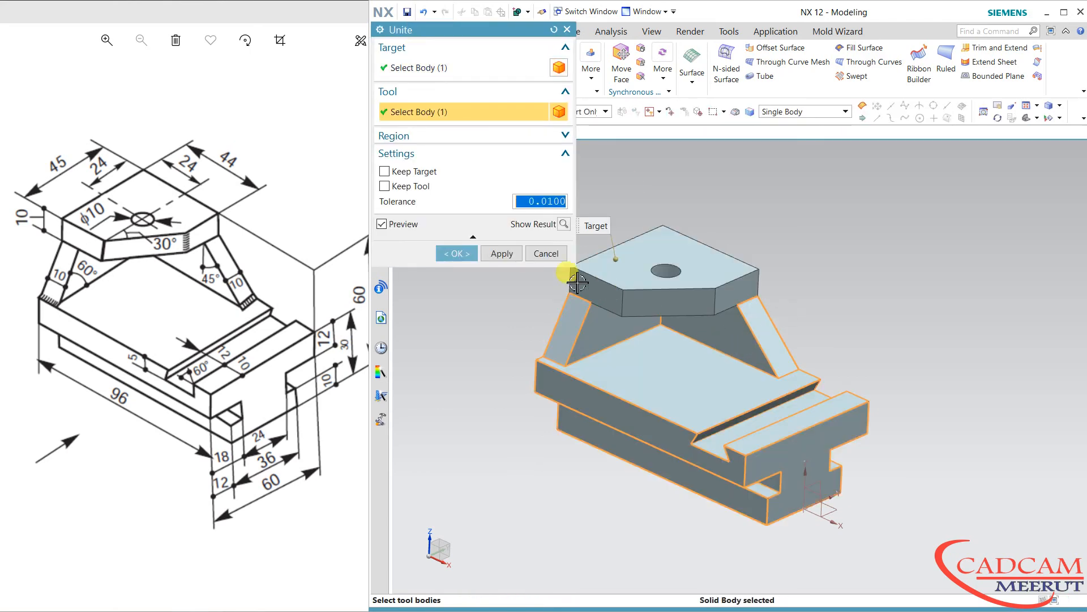
click(465, 256)
Blend the edges where both angled supports meet the base and the upper plate's two front corner edges with a 5 mm radius
middle_drag(815, 233, 777, 291)
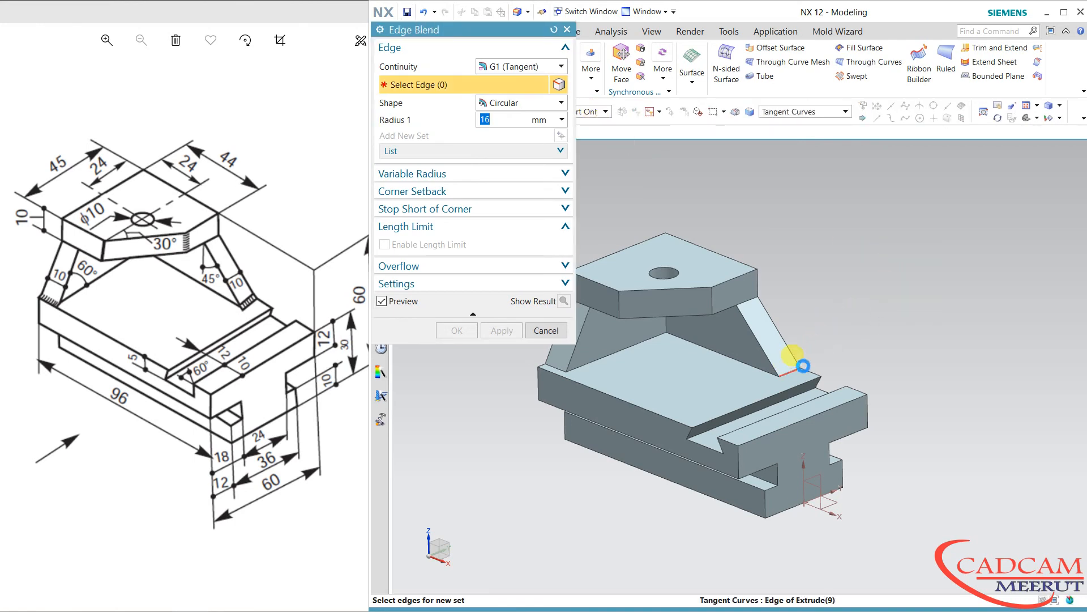
click(803, 365)
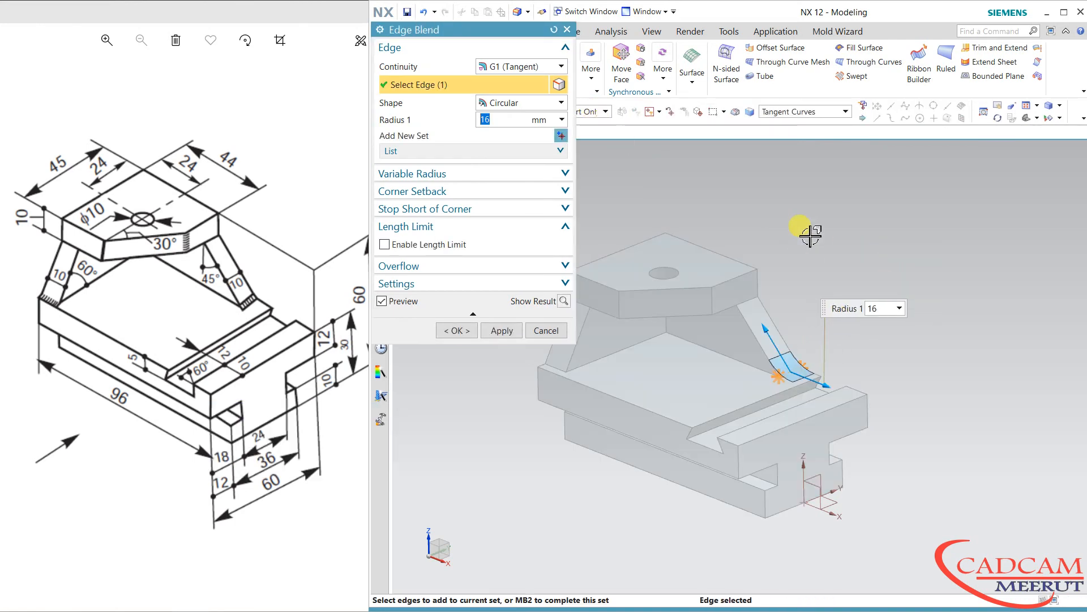
text(2)
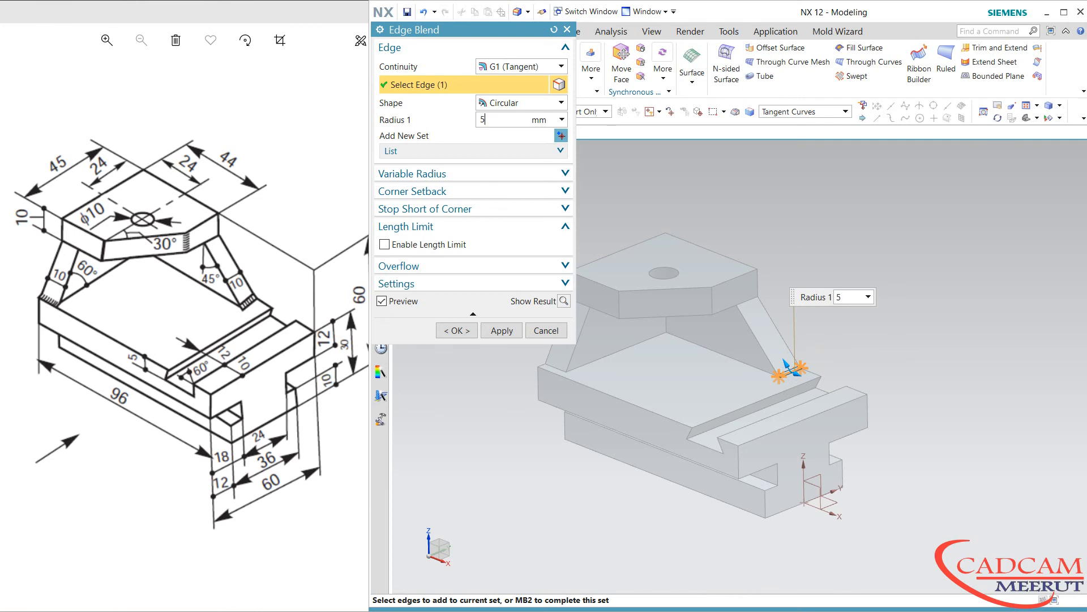
key(Return)
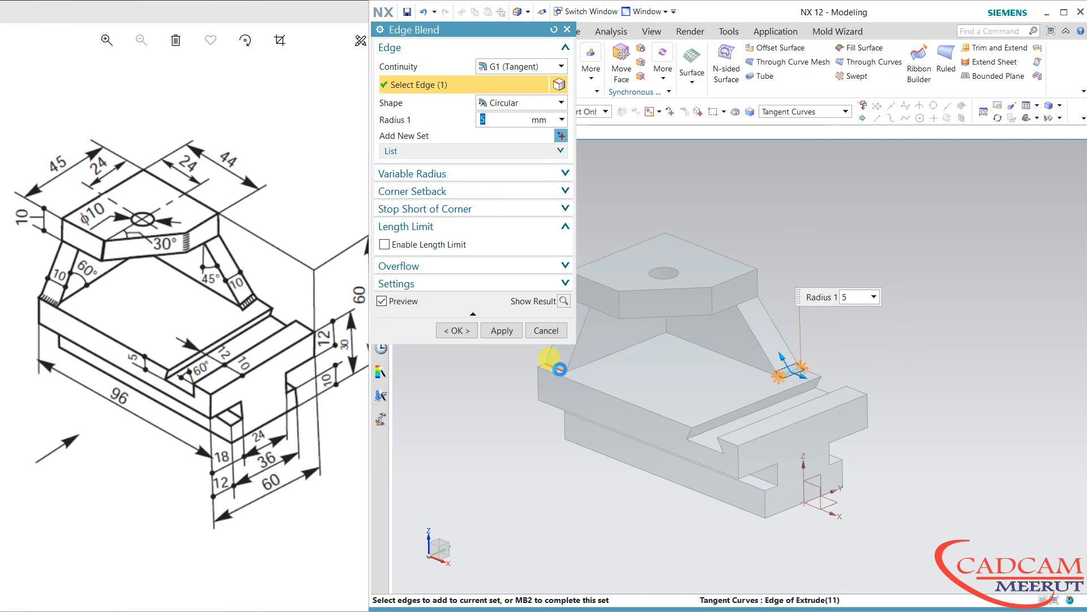
click(559, 369)
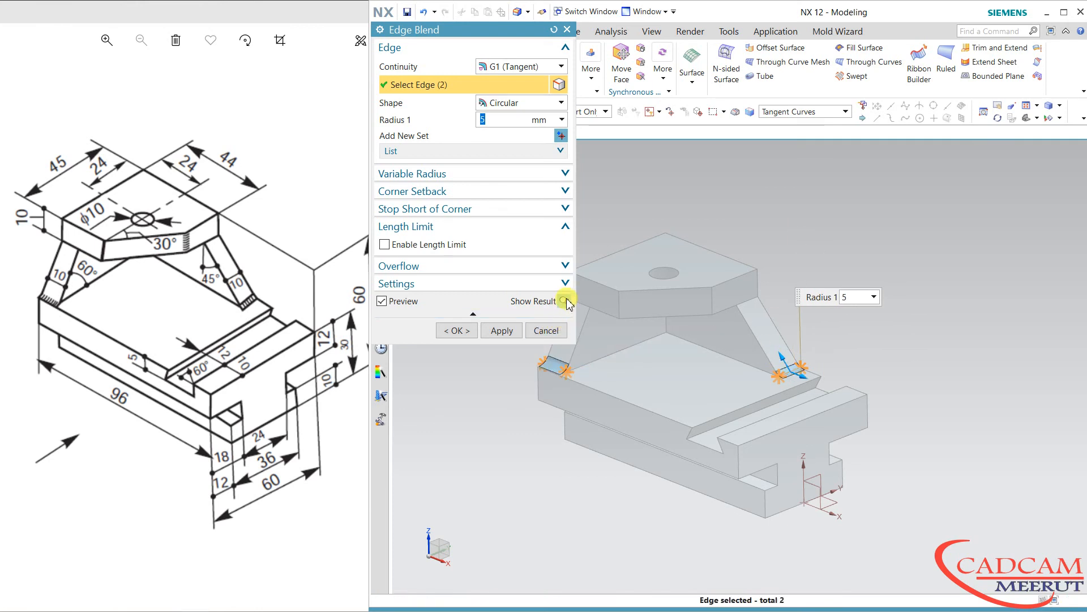
click(710, 303)
click(457, 330)
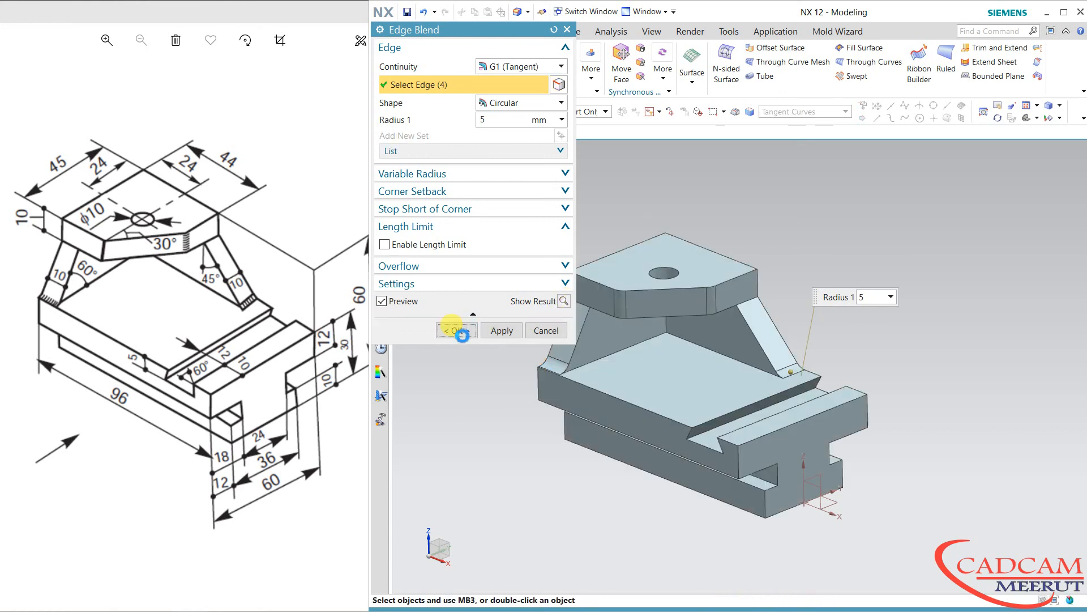
Change the display color of the whole bracket body to Strong Midnight
middle_drag(476, 419, 484, 424)
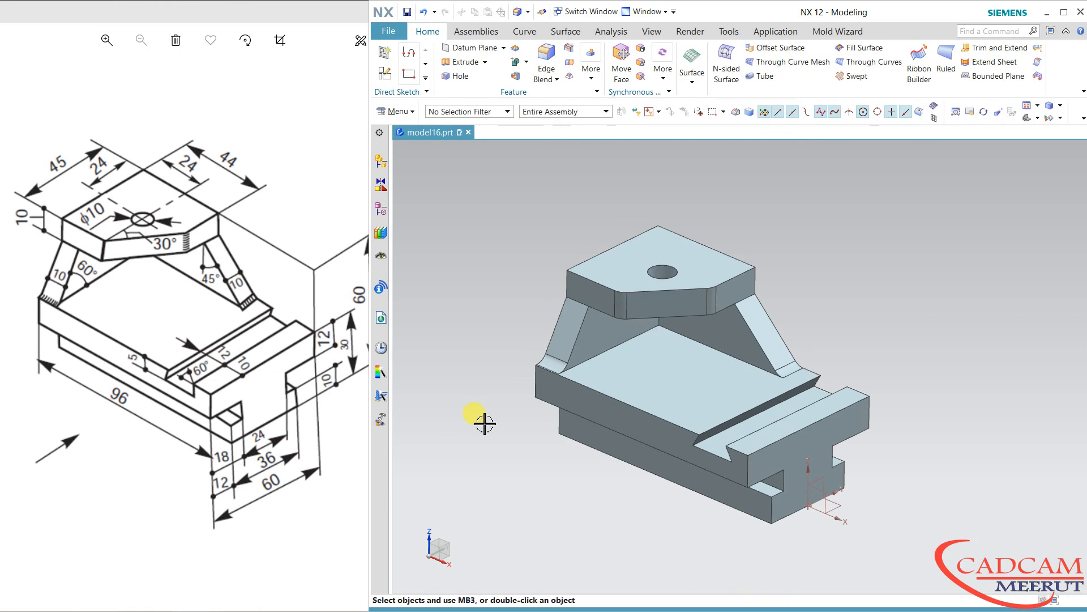
scroll(1009, 409, up, 3)
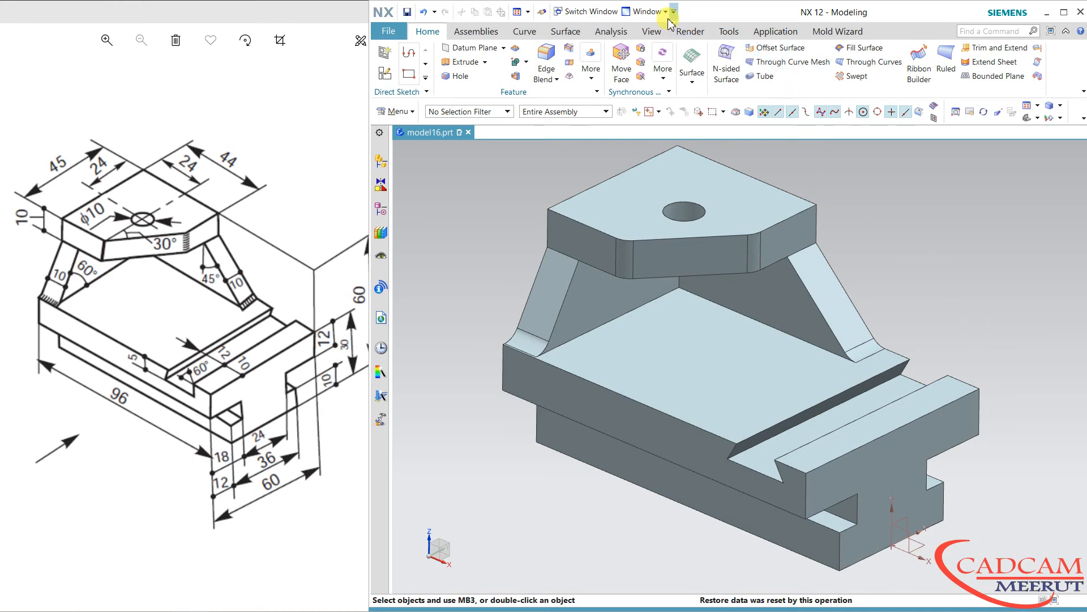
click(651, 32)
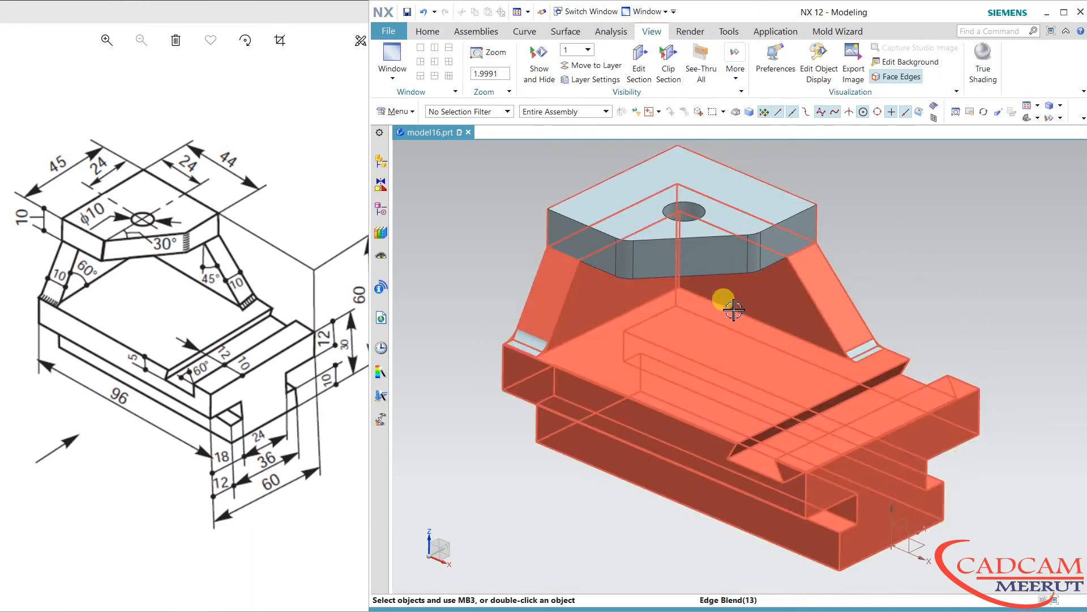
click(819, 62)
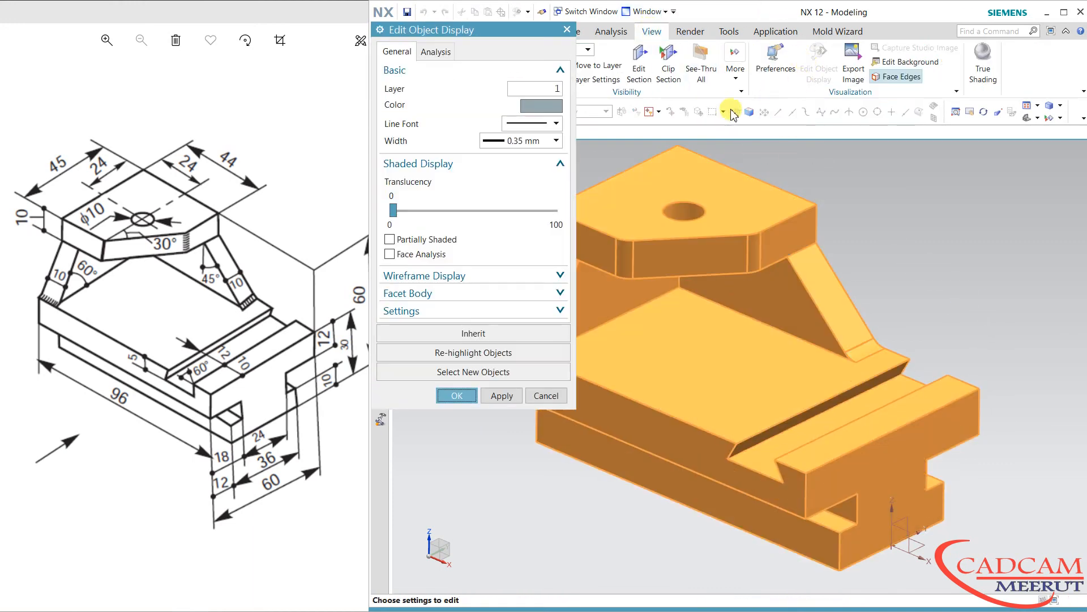
click(550, 108)
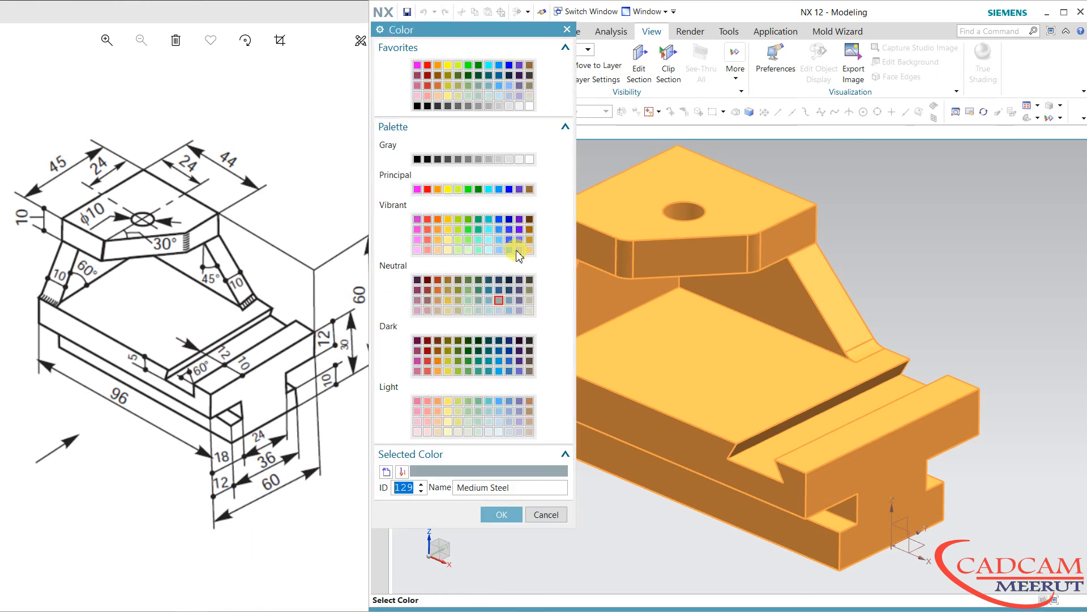
click(520, 240)
click(511, 290)
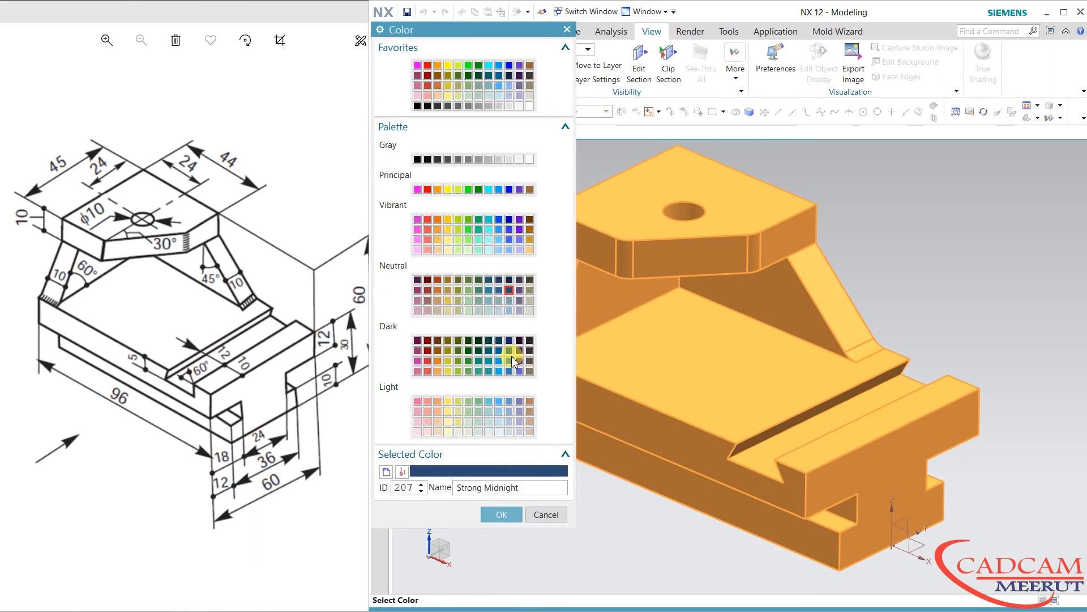
click(501, 514)
click(495, 393)
click(456, 393)
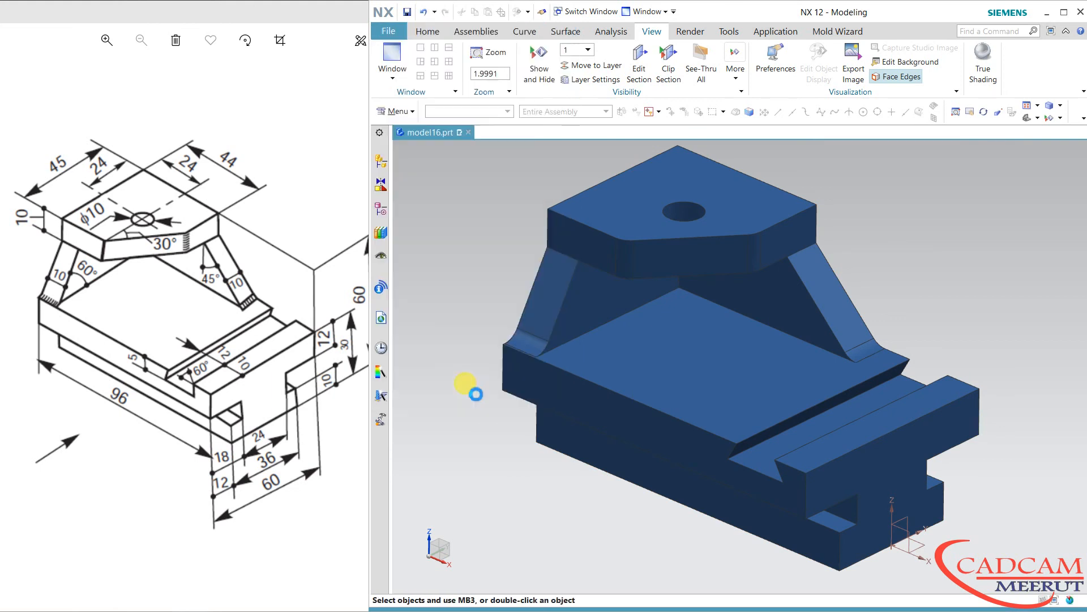
Using the Face selection filter, color the hole wall, the dovetail slot faces and the side slot faces of the base White
click(487, 111)
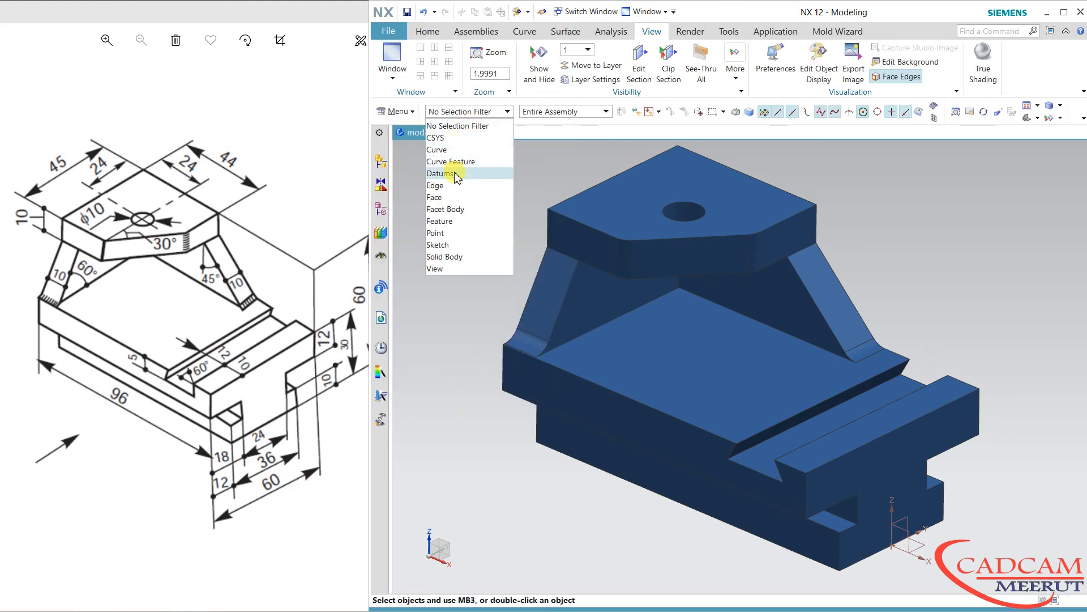
click(459, 197)
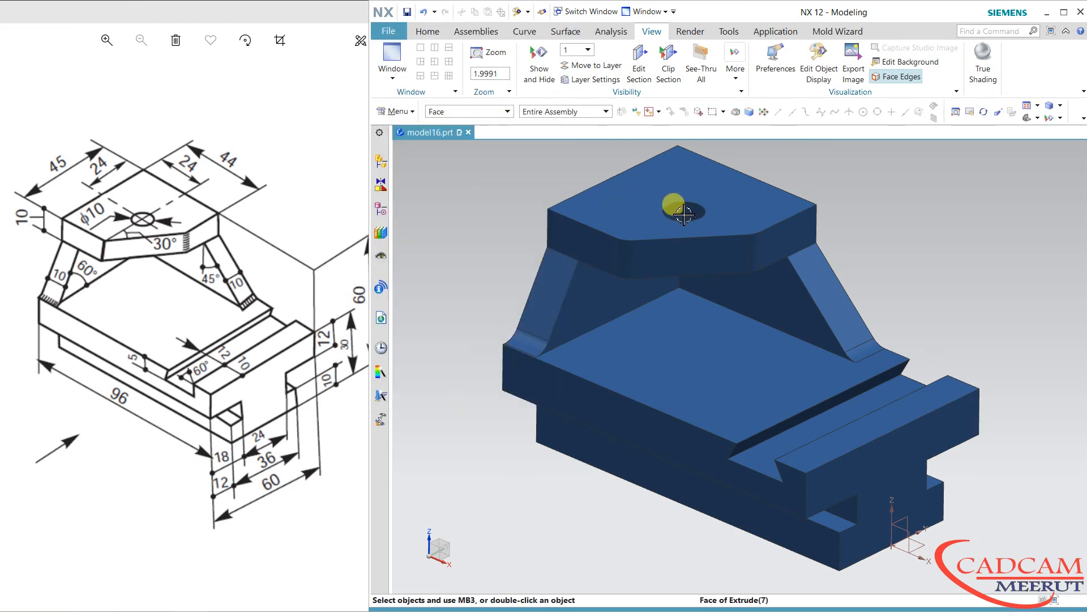
click(684, 214)
click(760, 441)
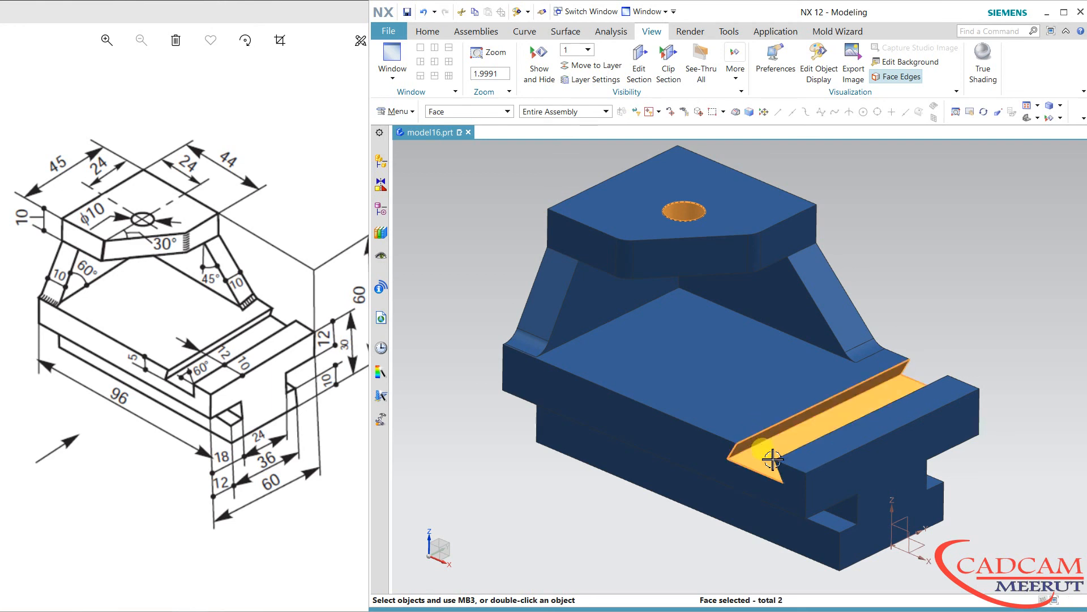
click(823, 513)
click(848, 510)
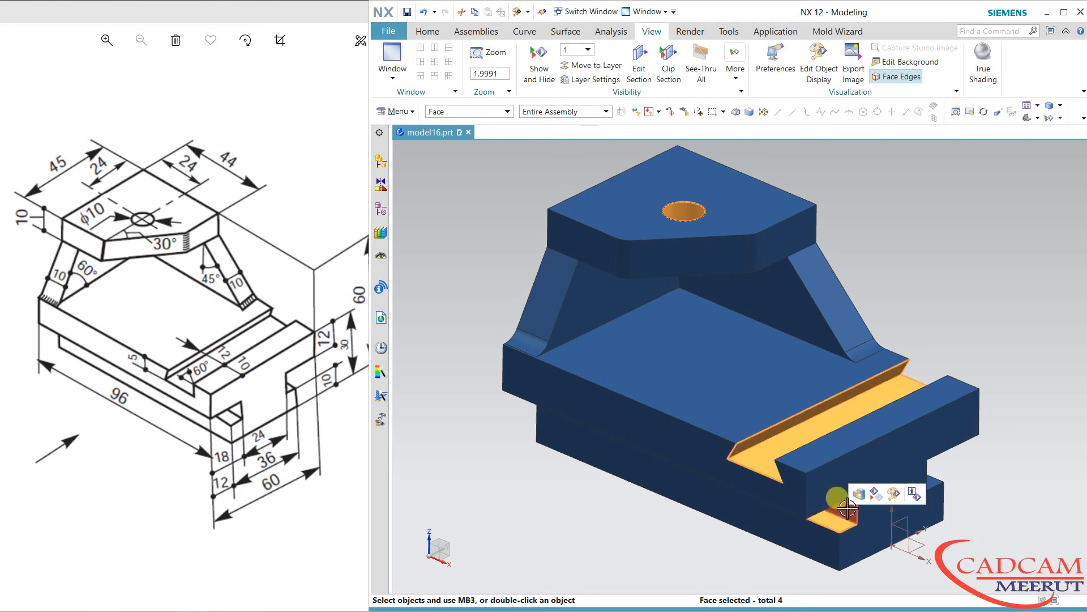
click(939, 483)
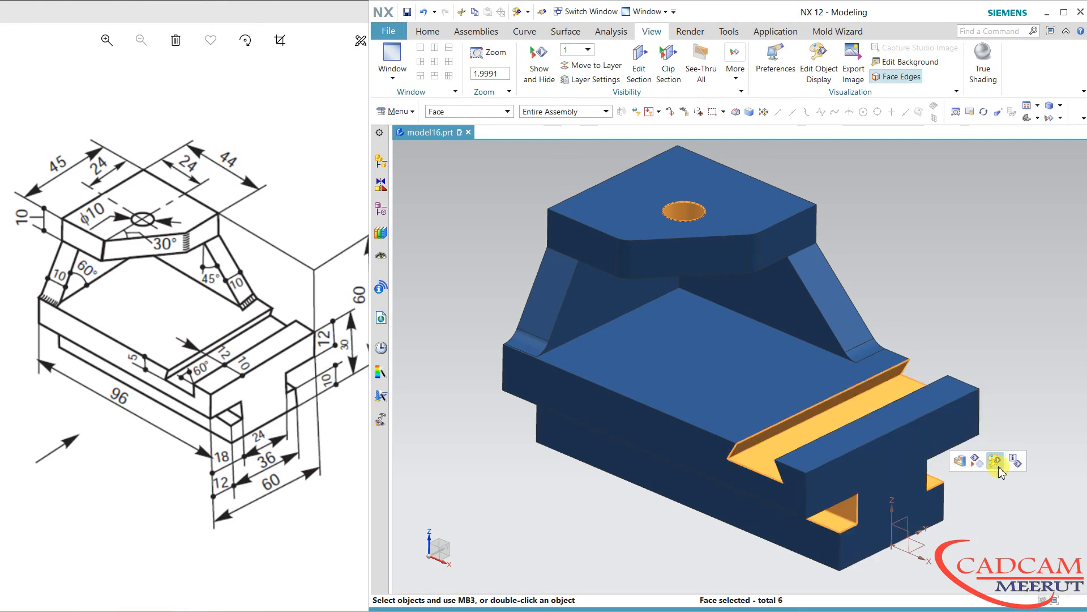
click(997, 461)
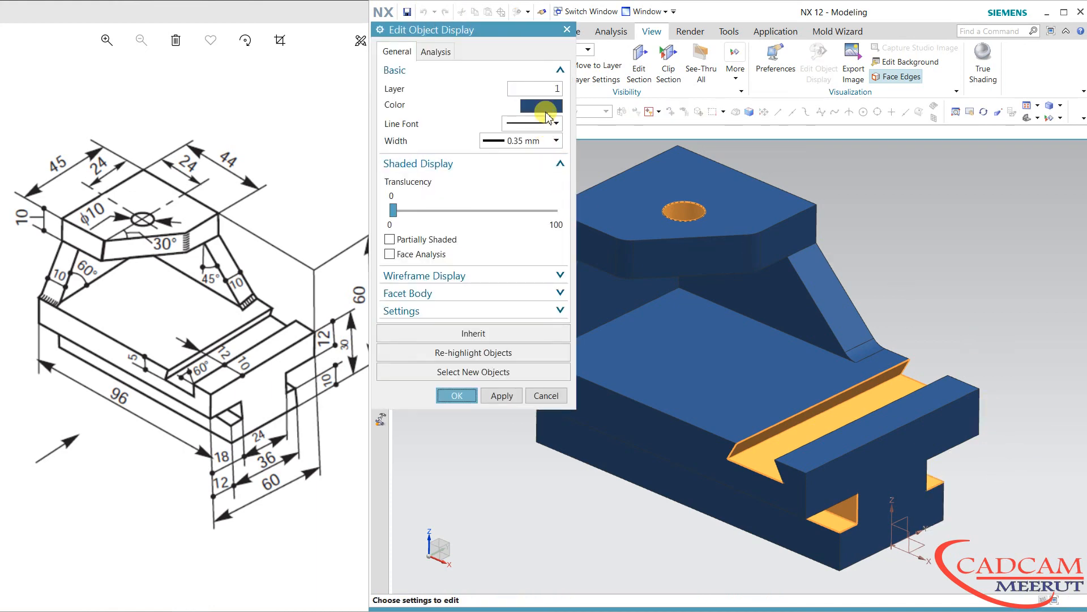
click(544, 108)
click(529, 159)
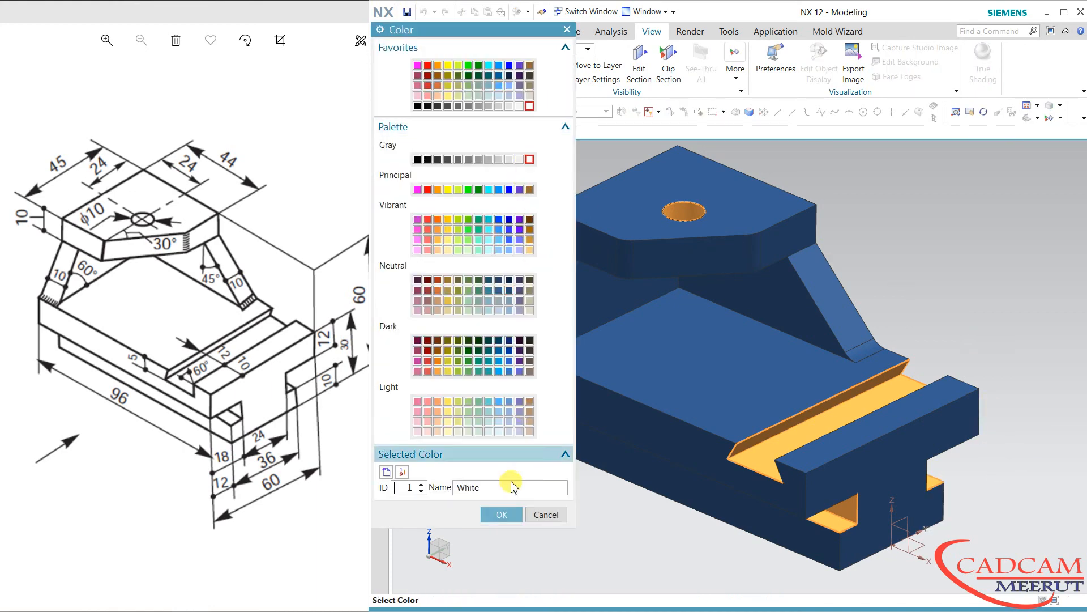
click(501, 514)
click(501, 395)
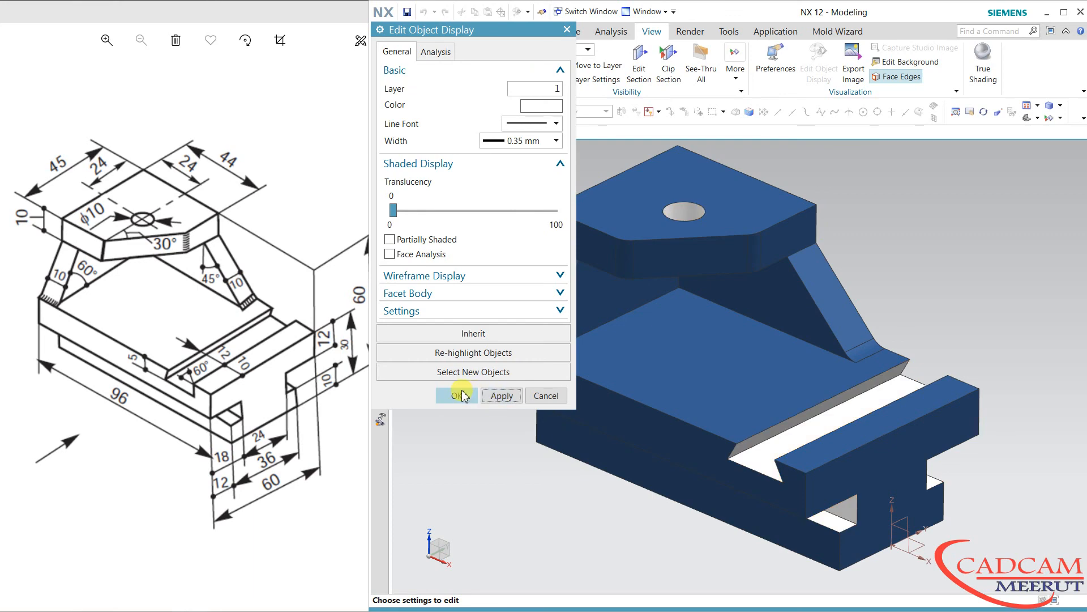
click(456, 396)
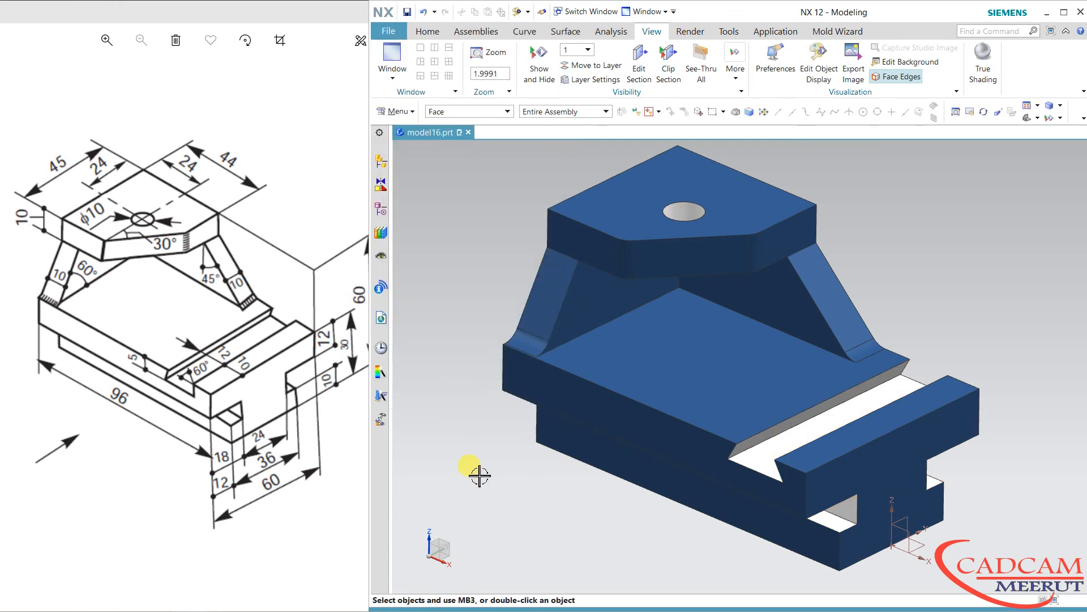
Turn on True Shading for the model view
click(988, 71)
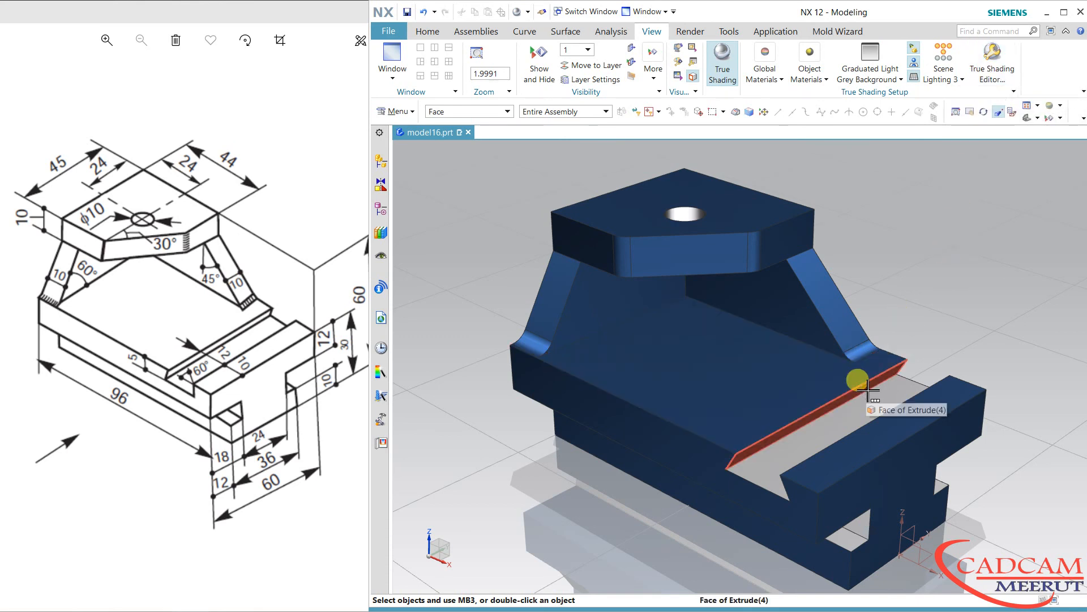
click(868, 391)
click(913, 401)
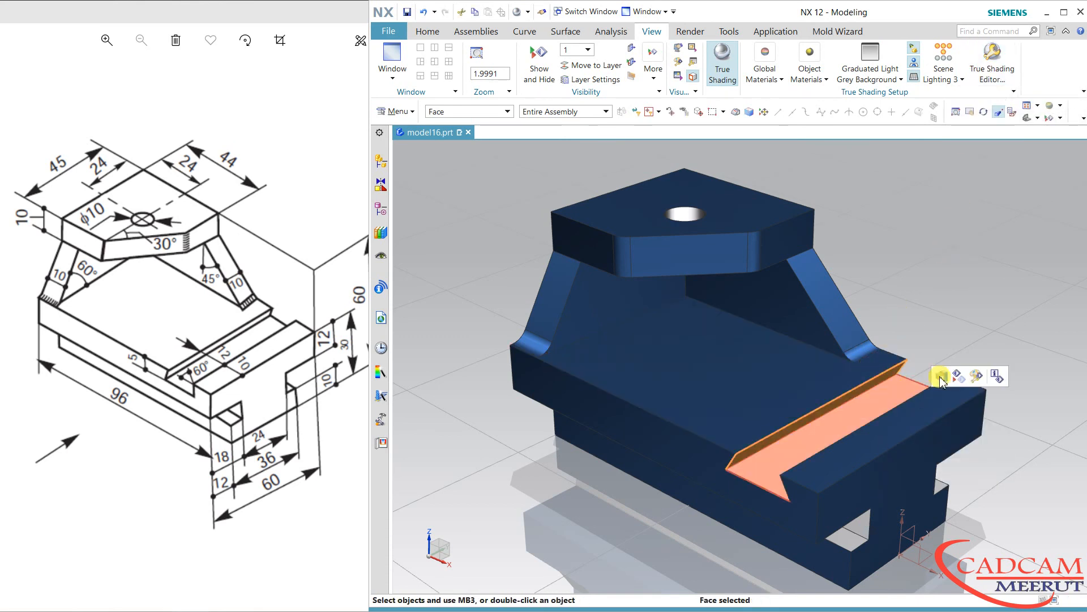
click(941, 376)
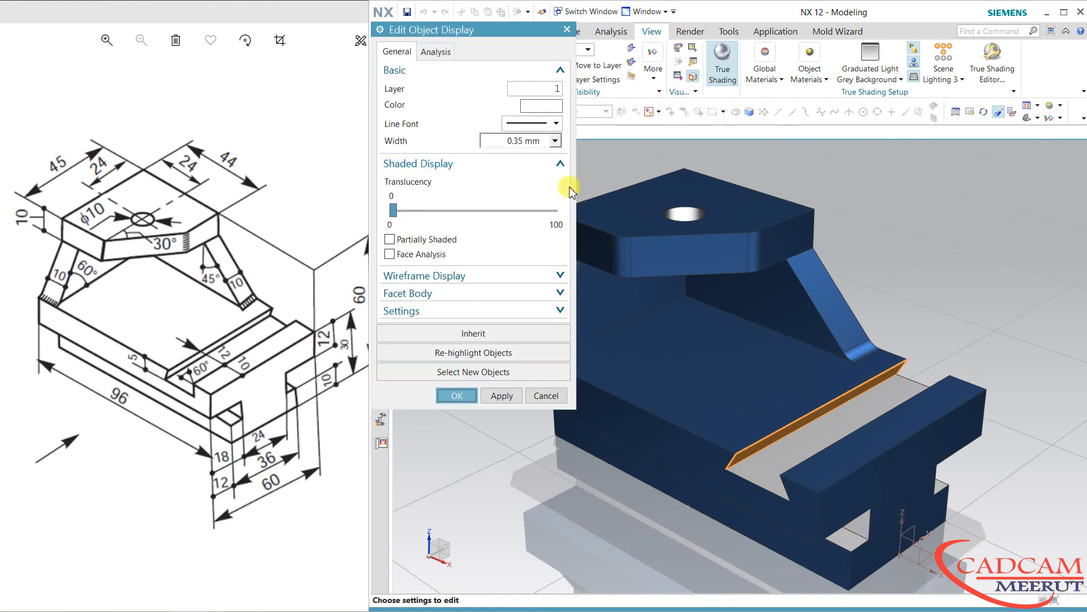
click(546, 396)
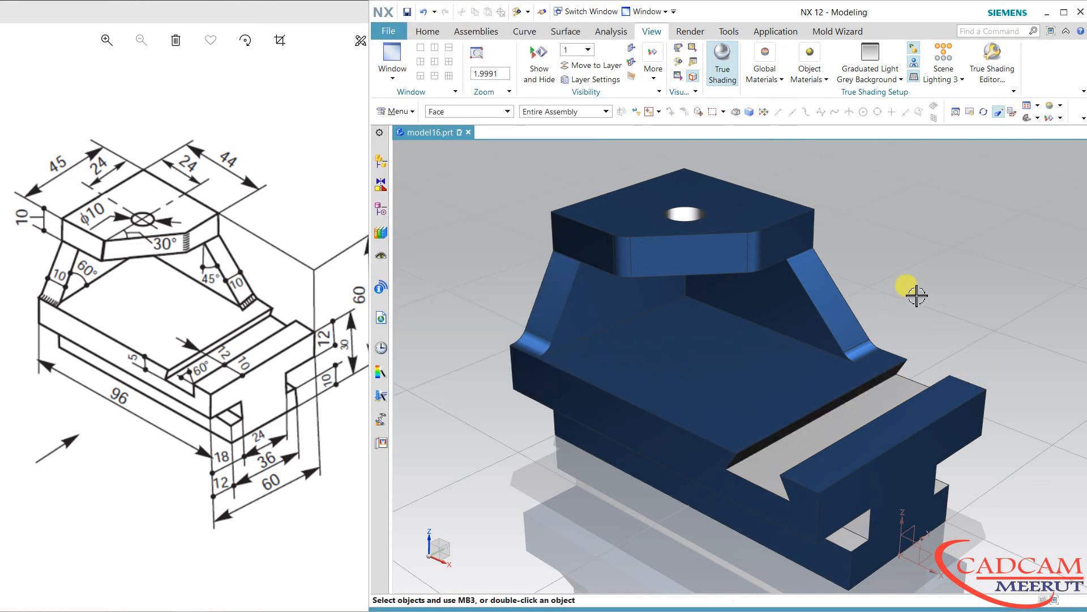
Apply a different global material to the whole true-shaded bracket
click(765, 65)
click(758, 100)
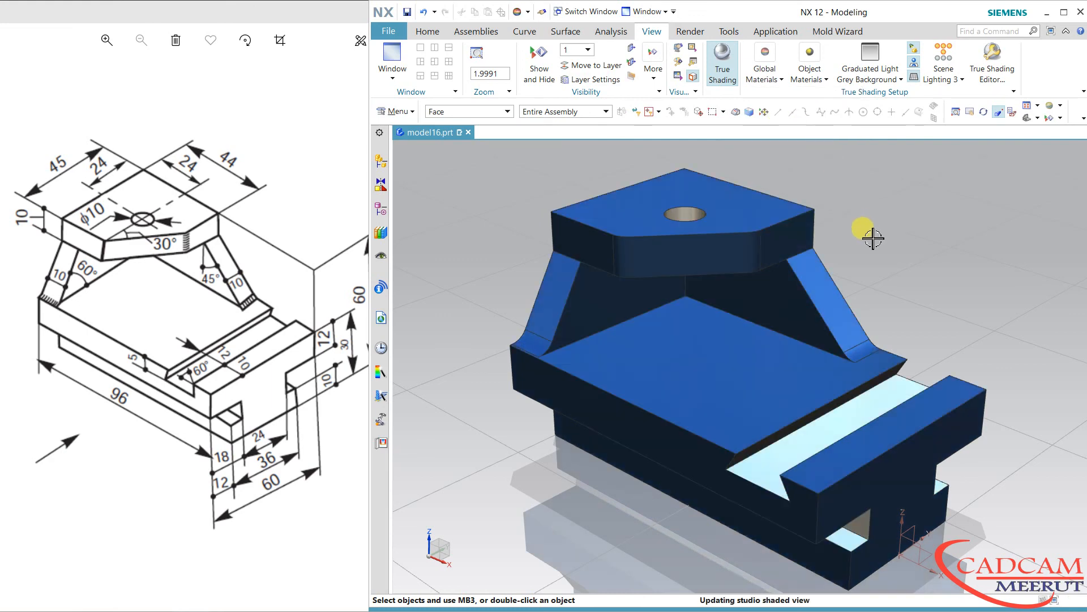
middle_drag(874, 239, 883, 235)
click(1027, 122)
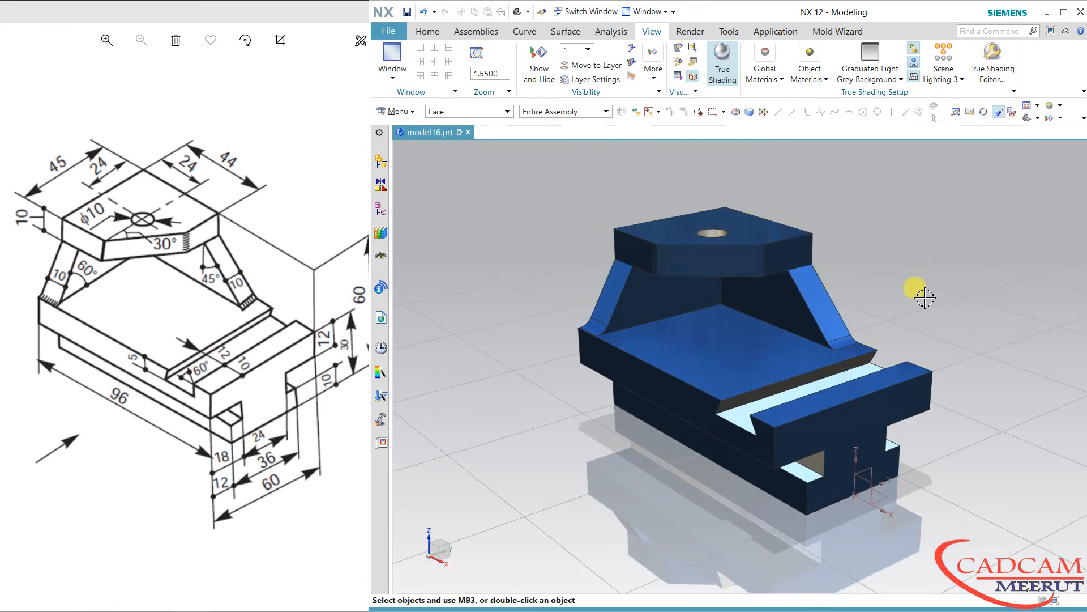
scroll(926, 291, up, 3)
middle_drag(855, 272, 864, 282)
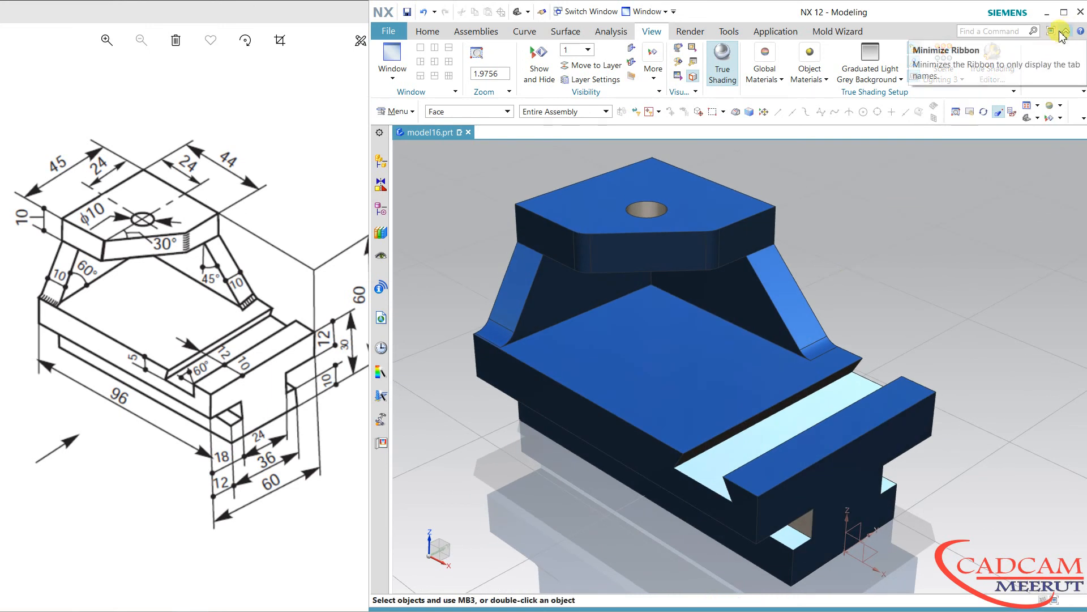